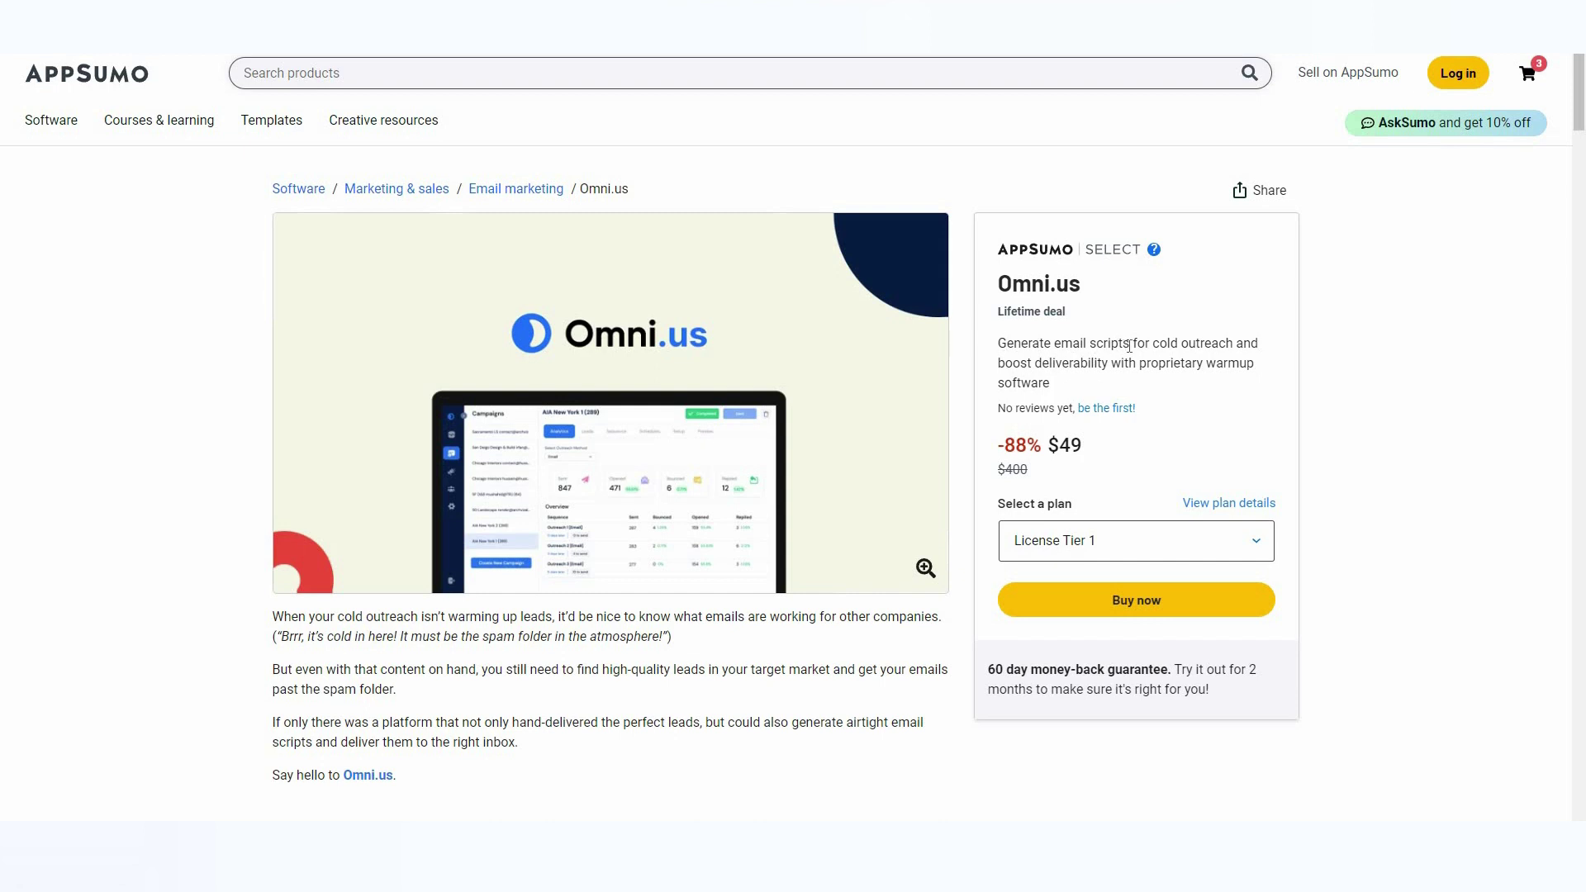
Step: Highlight the phrase 'Generate email scripts' on the deal page, then scroll into the Overview
{"action": "left_click_drag", "start_coordinate": [1129, 346], "coordinate": [998, 343]}
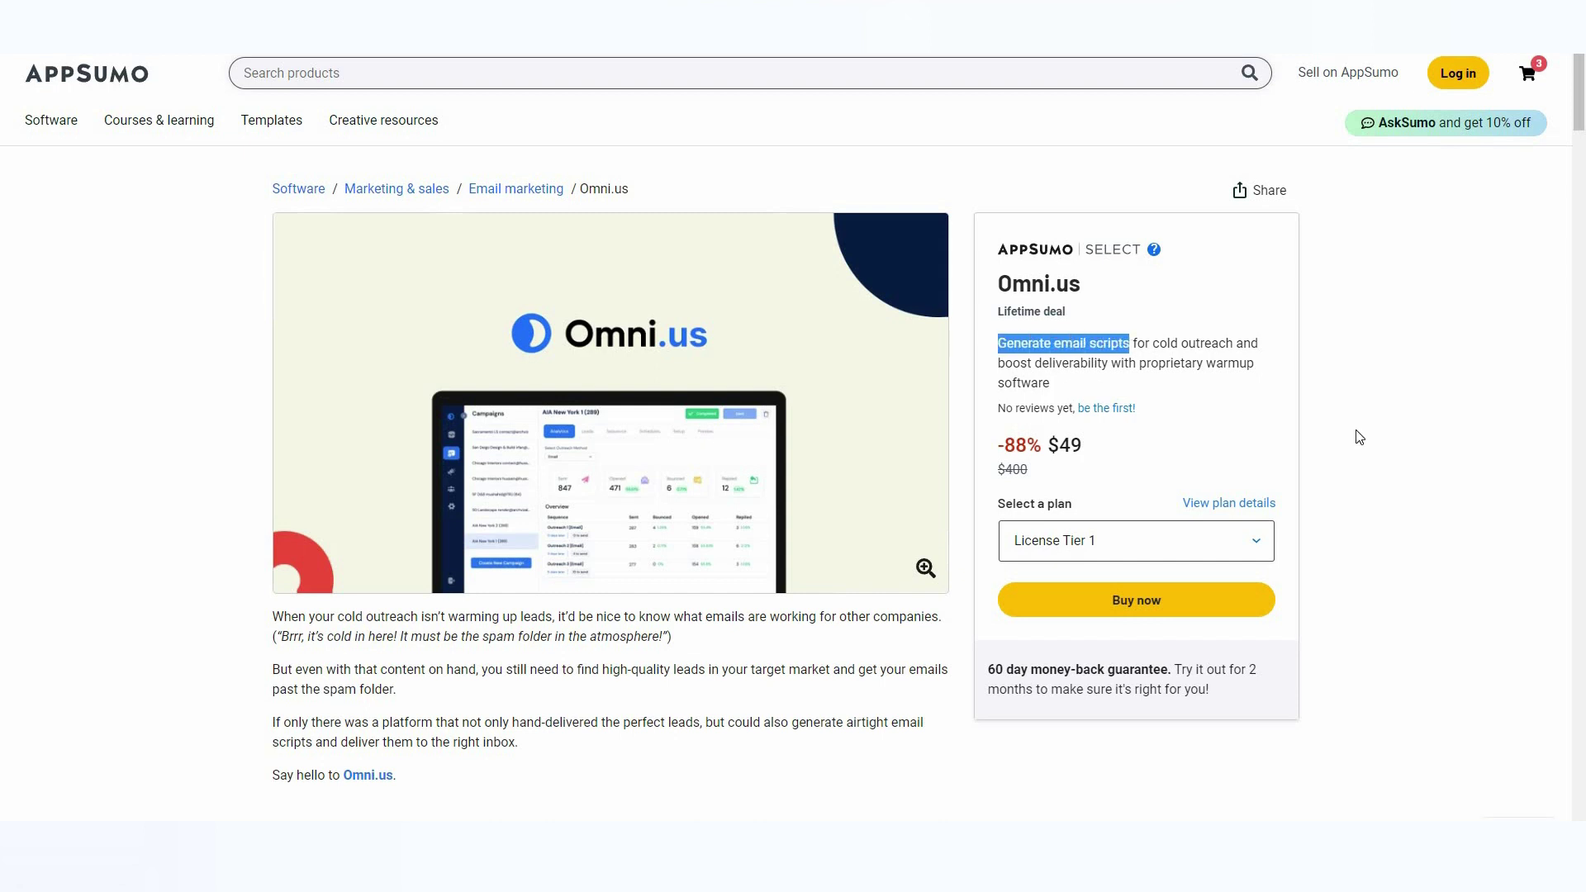
{"action": "left_click", "coordinate": [1360, 437]}
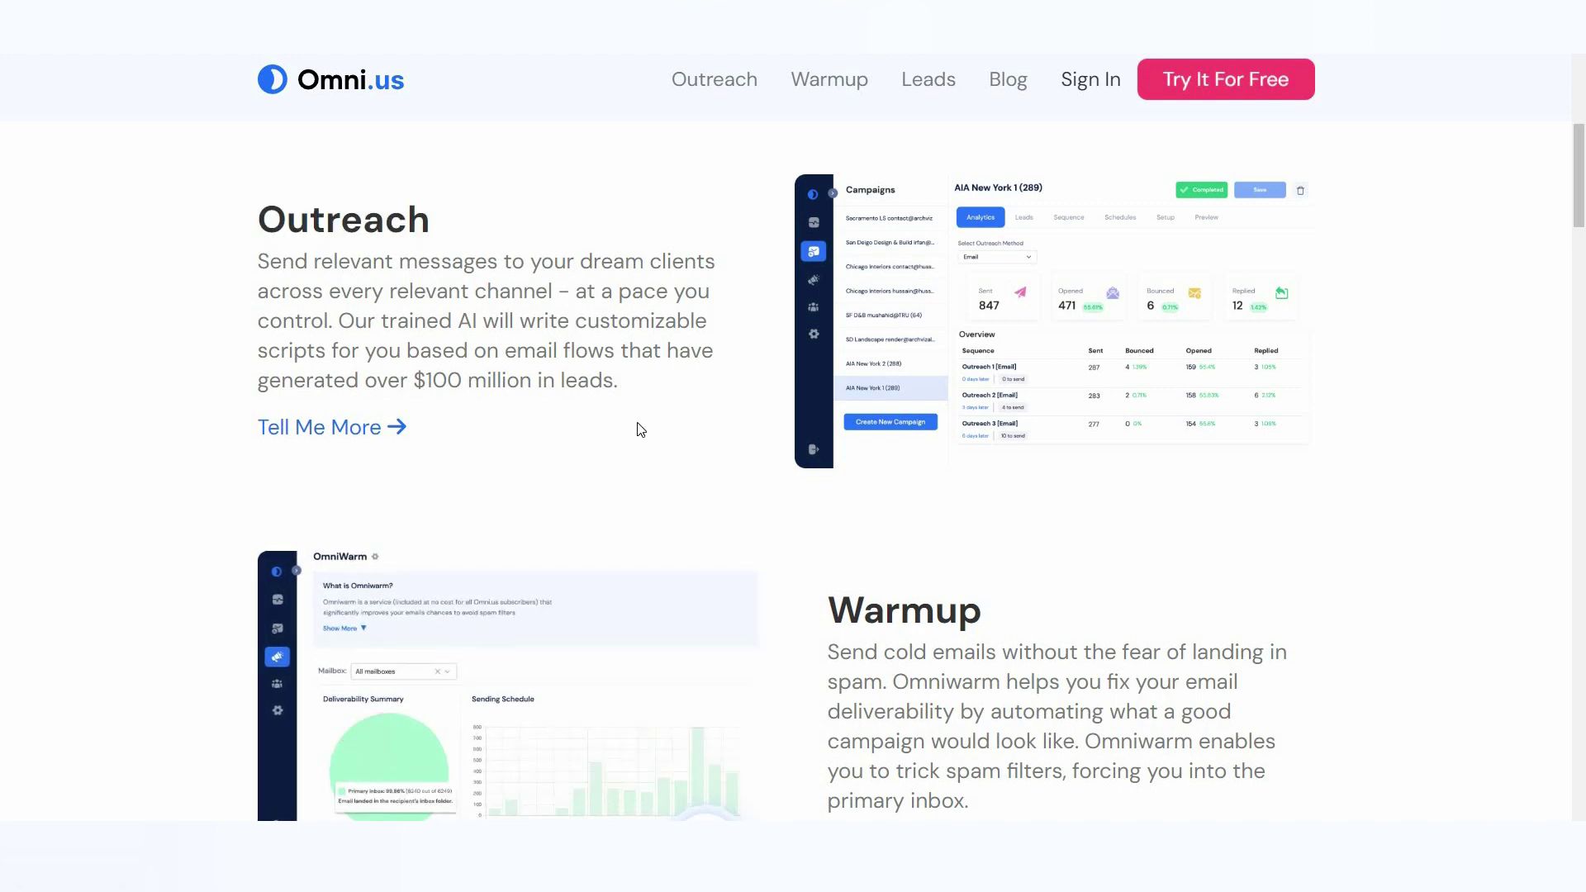
{"action": "scroll", "coordinate": [983, 417], "scroll_direction": "down", "scroll_amount": 4}
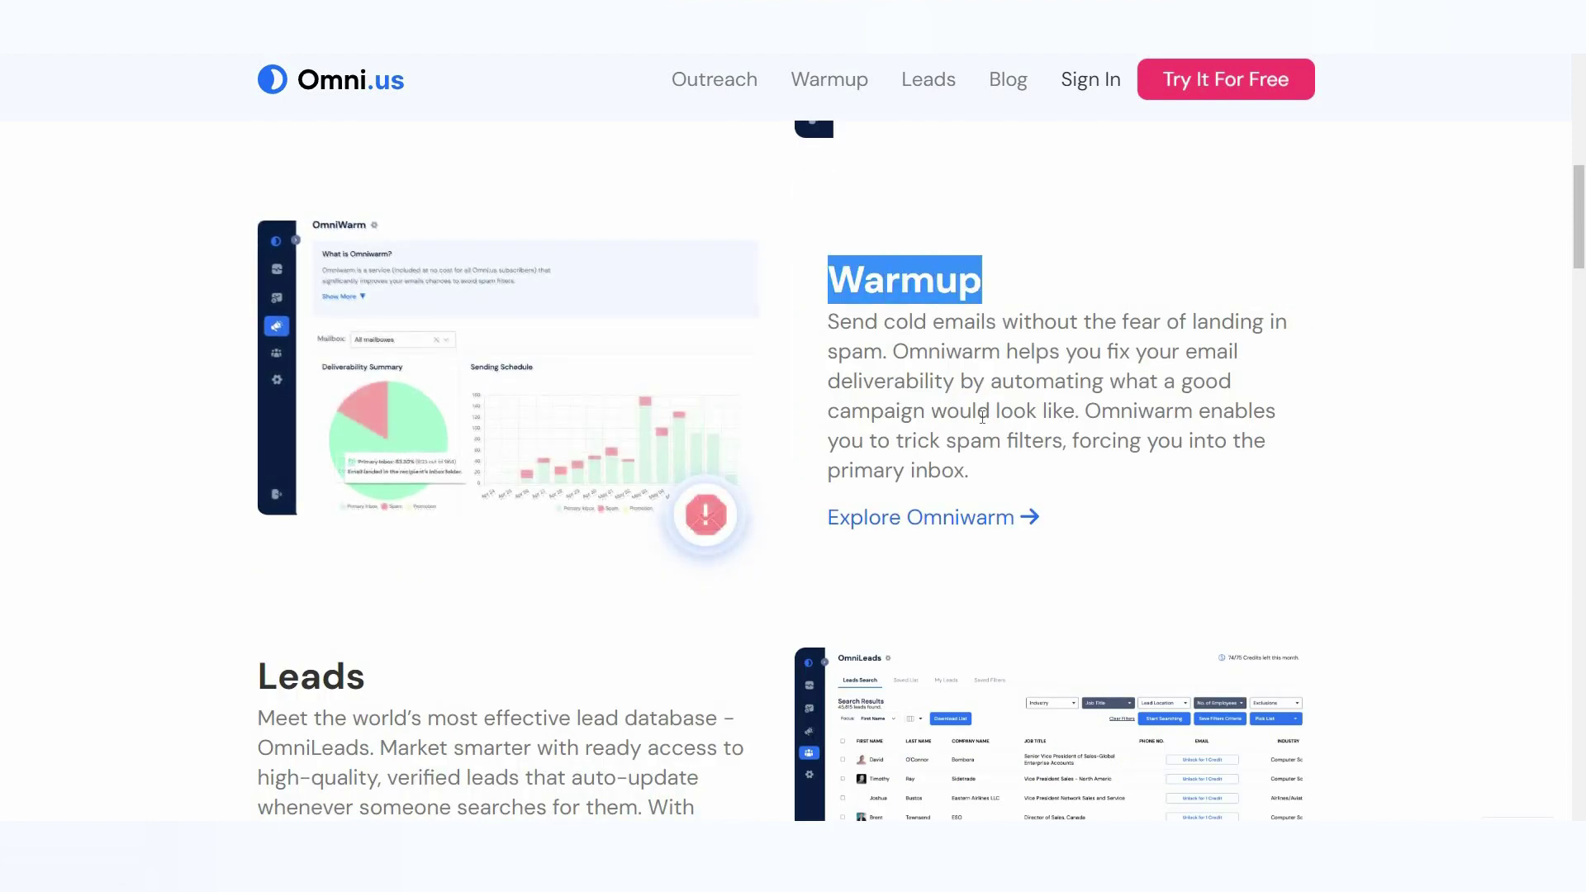
{"action": "scroll", "coordinate": [981, 403], "scroll_direction": "down", "scroll_amount": 2}
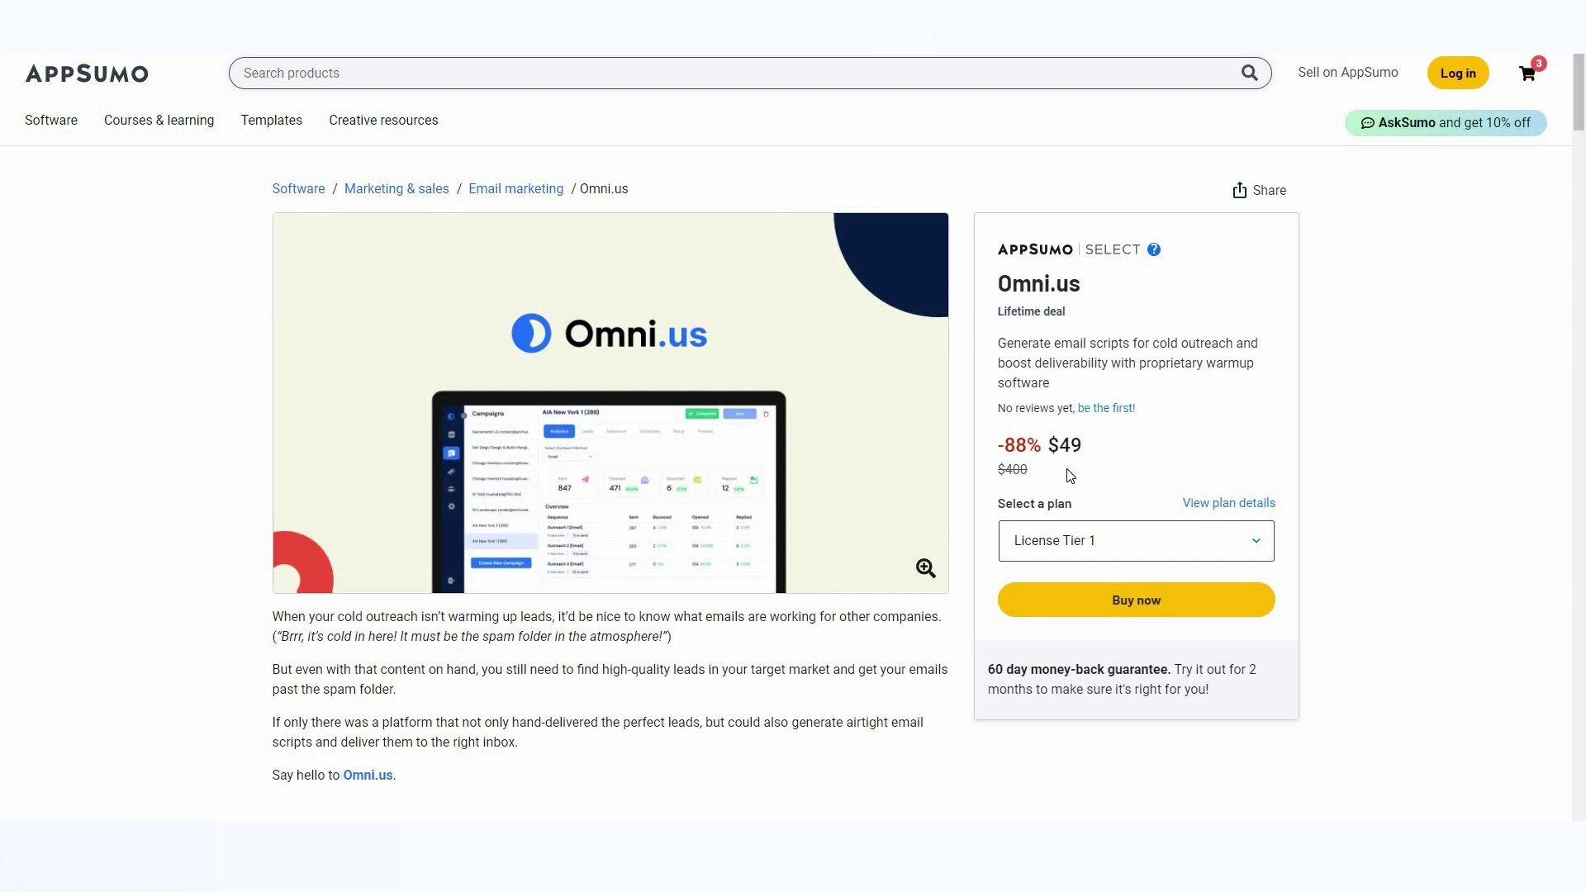
Step: Scroll past Plans & features to the License Tier 1–3 cards and their prices
{"action": "scroll", "coordinate": [525, 428], "scroll_direction": "down", "scroll_amount": 4}
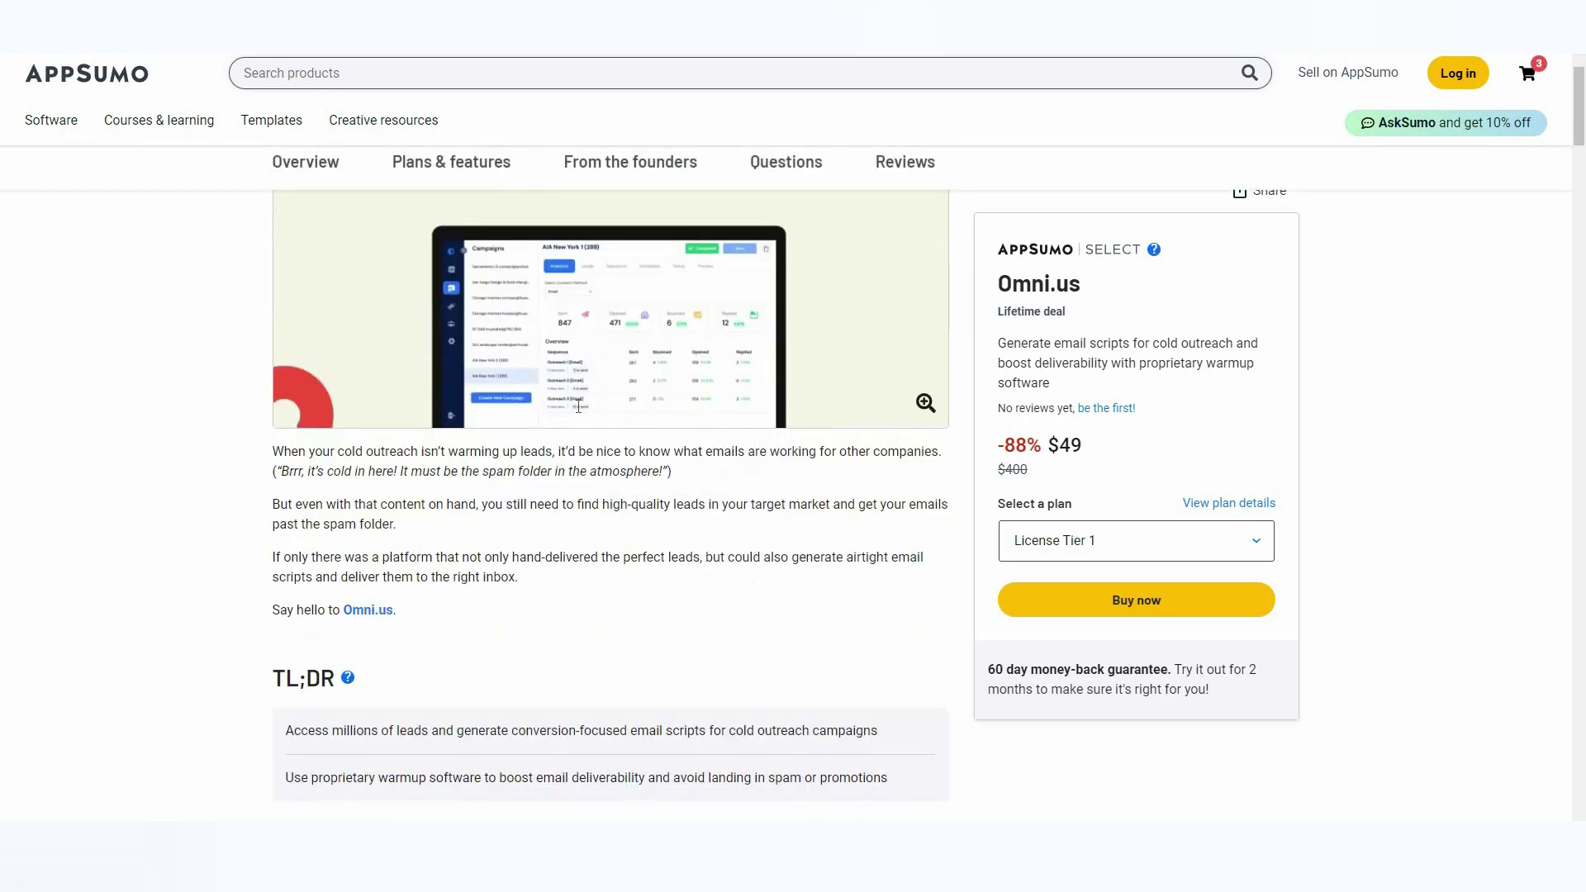
{"action": "scroll", "coordinate": [525, 429], "scroll_direction": "down", "scroll_amount": 5}
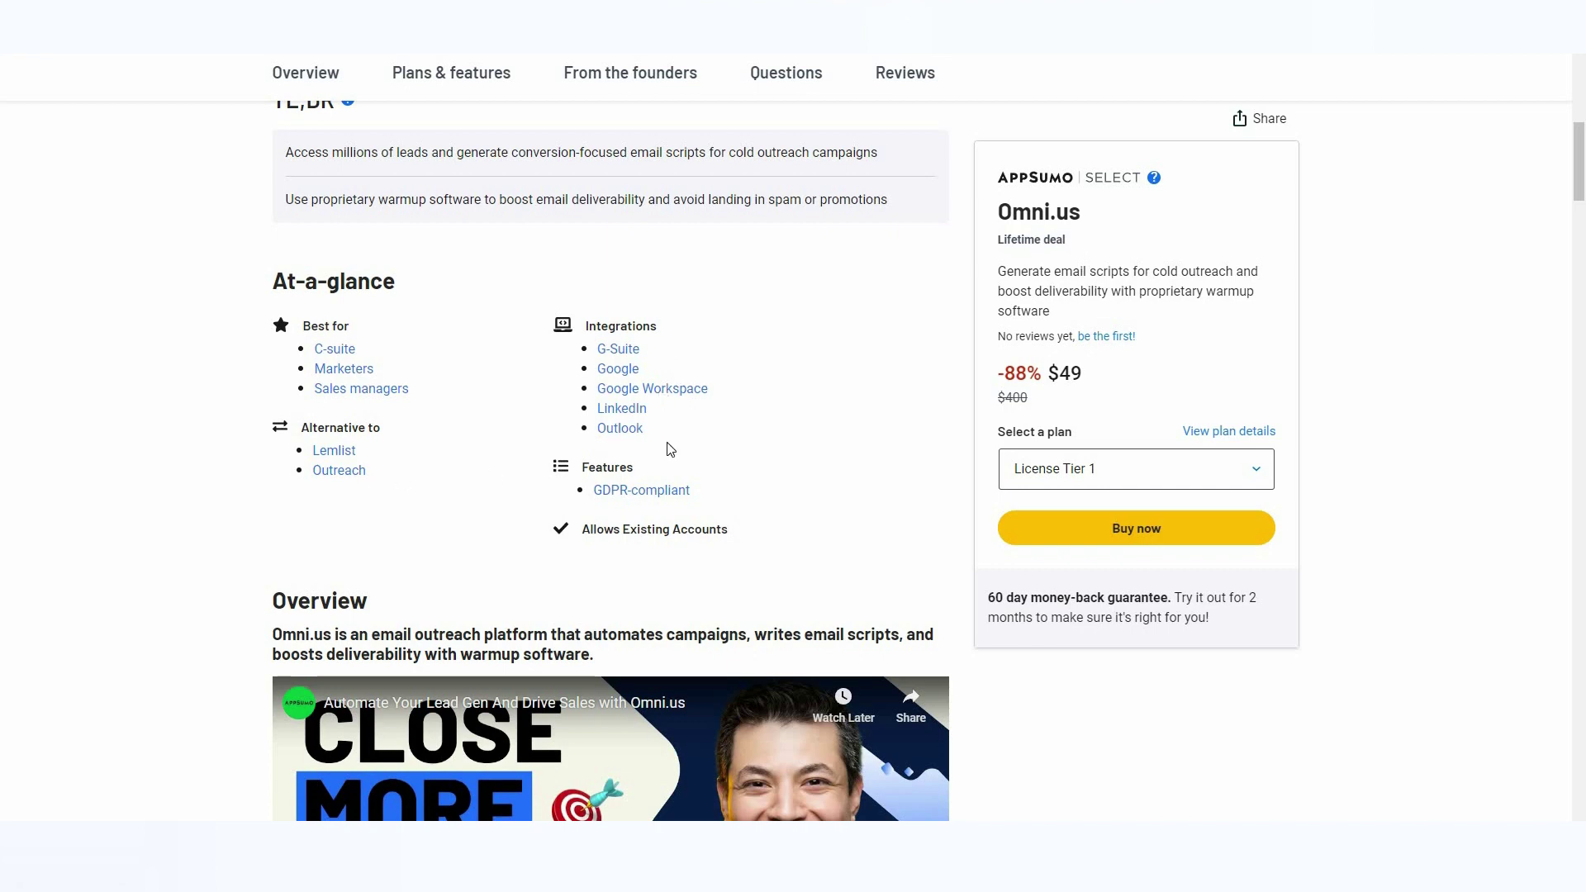
{"action": "scroll", "coordinate": [512, 497], "scroll_direction": "down", "scroll_amount": 20}
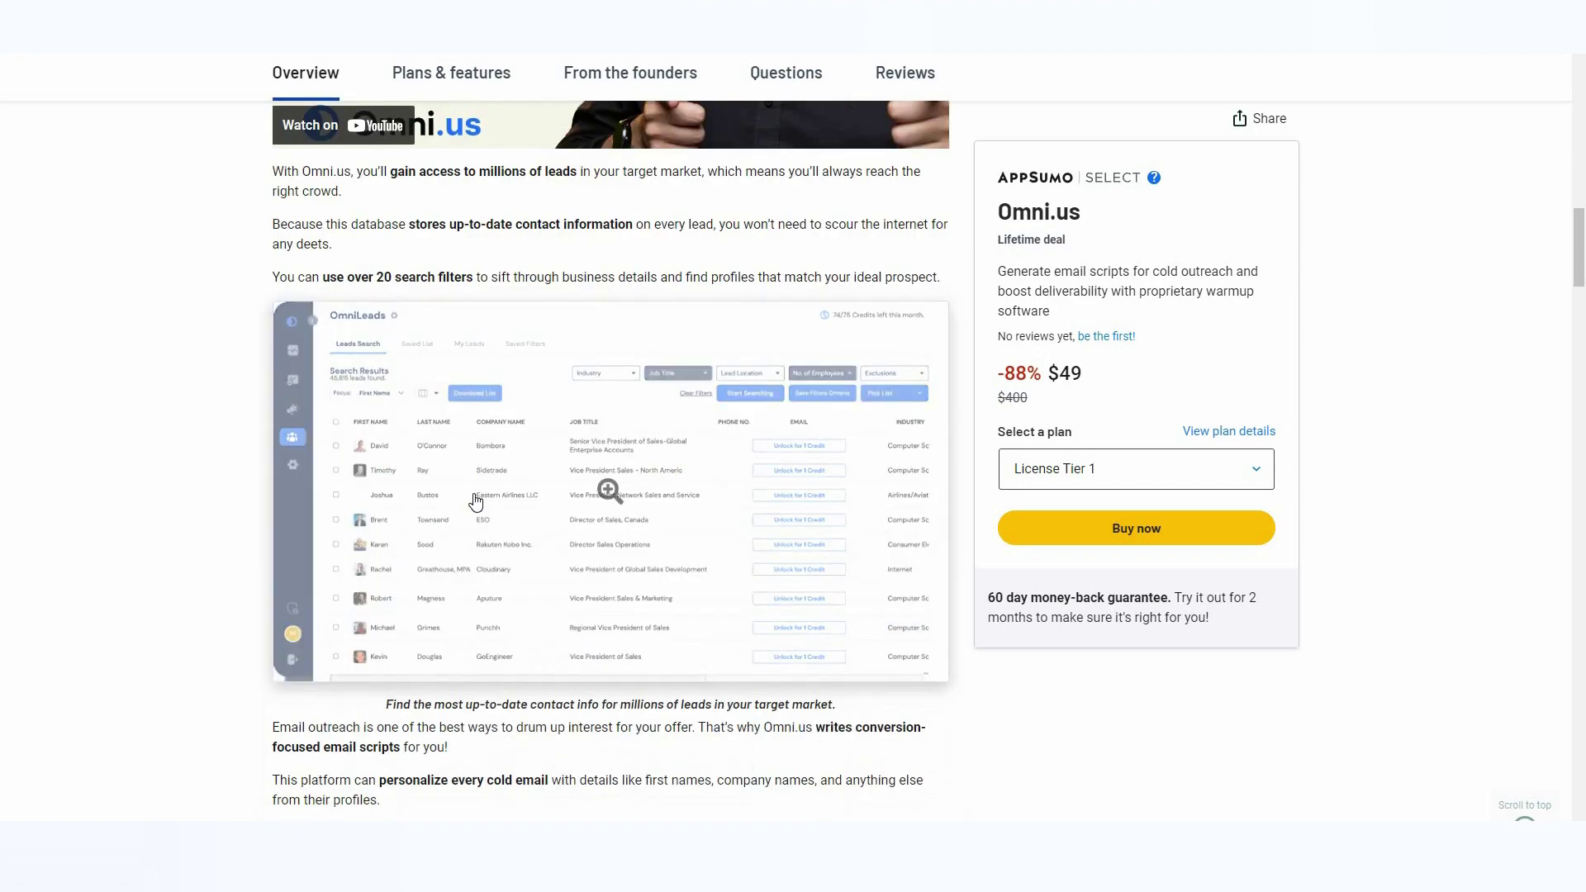
{"action": "scroll", "coordinate": [475, 503], "scroll_direction": "down", "scroll_amount": 15}
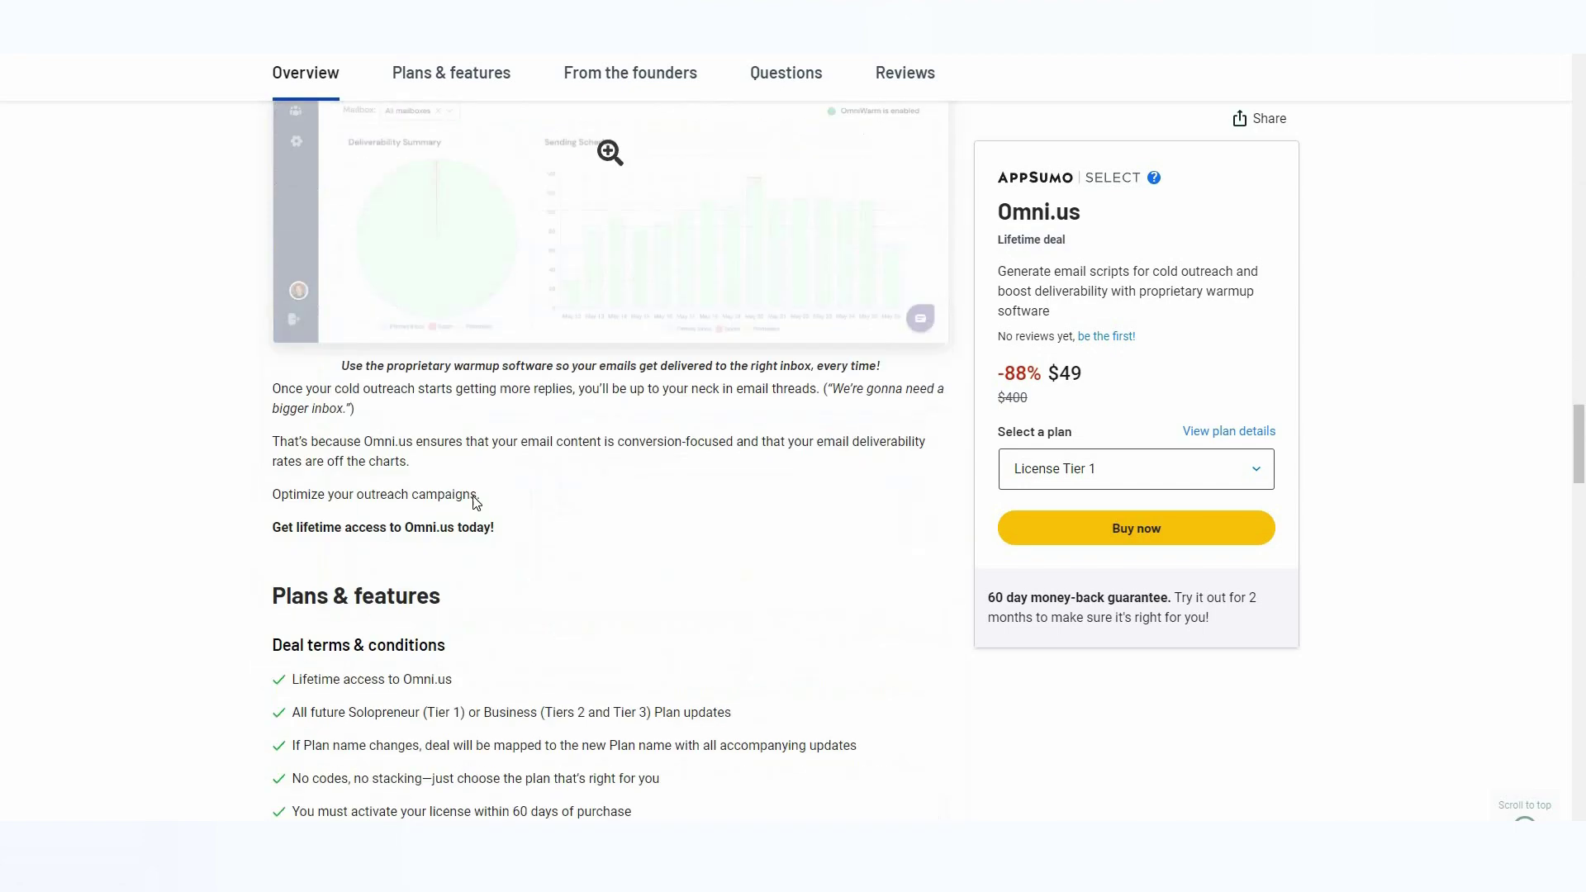
{"action": "scroll", "coordinate": [476, 502], "scroll_direction": "down", "scroll_amount": 1}
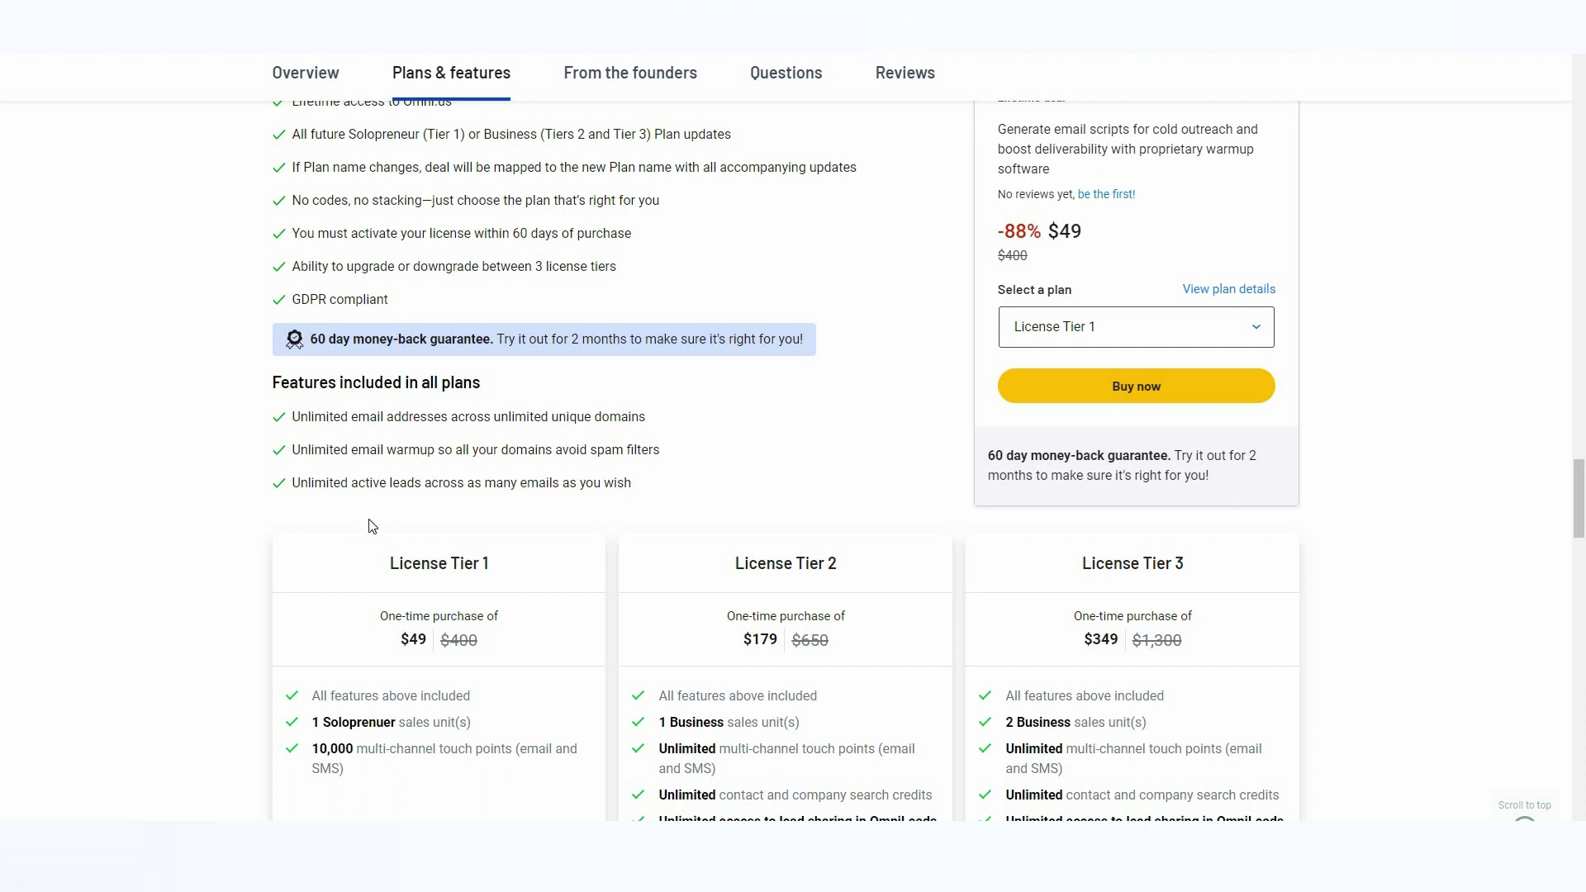
{"action": "scroll", "coordinate": [534, 361], "scroll_direction": "down", "scroll_amount": 3}
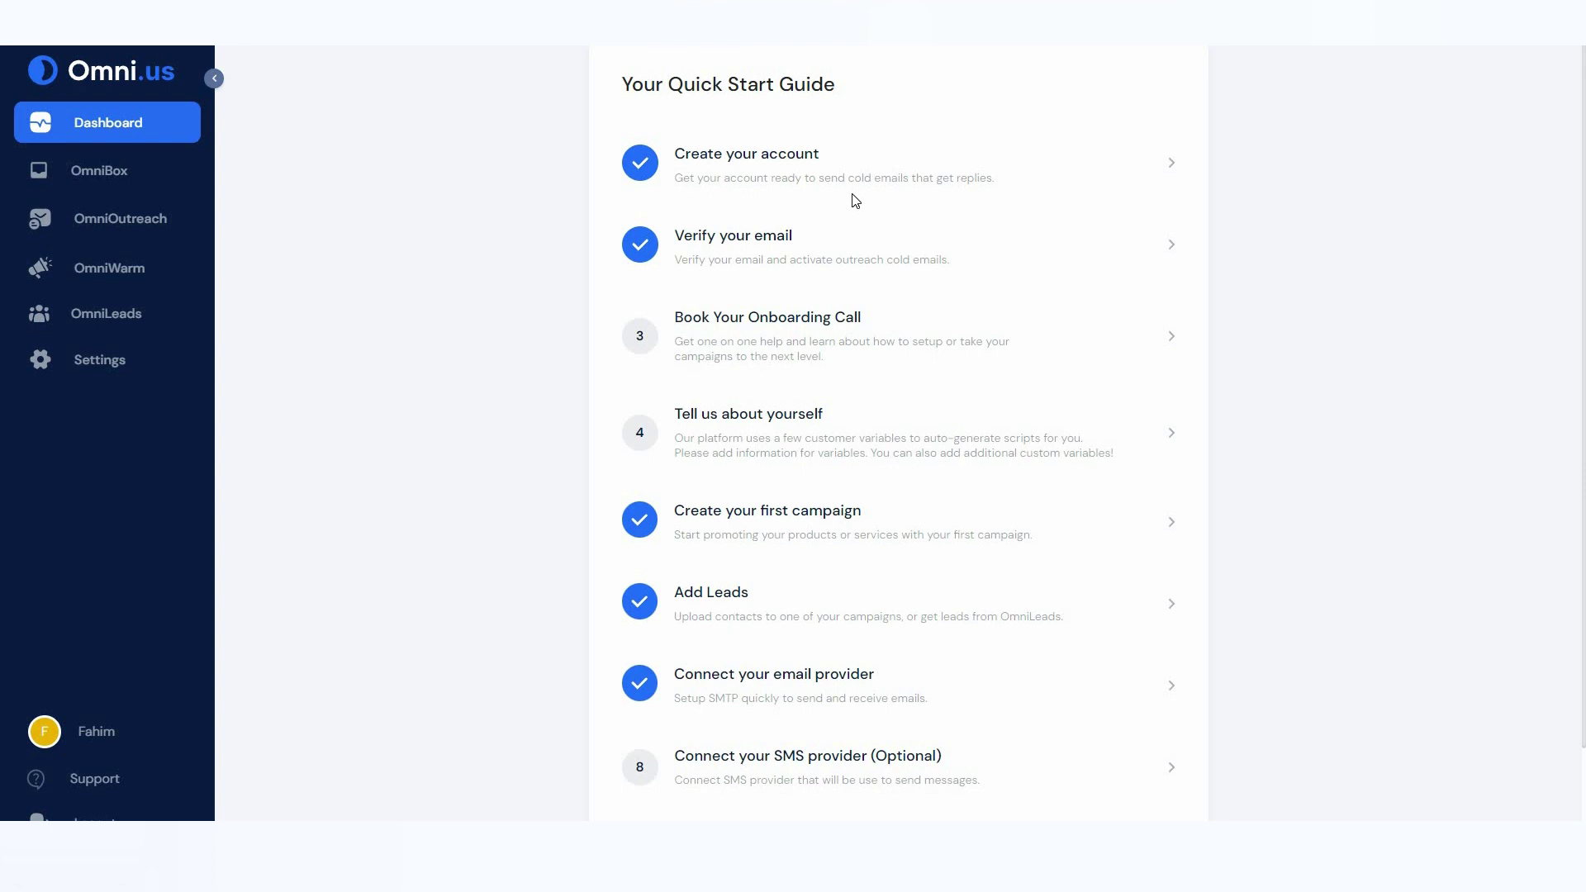
Step: Scroll through the setup steps of the Dashboard's Quick Start Guide
{"action": "scroll", "coordinate": [895, 141], "scroll_direction": "down", "scroll_amount": 1}
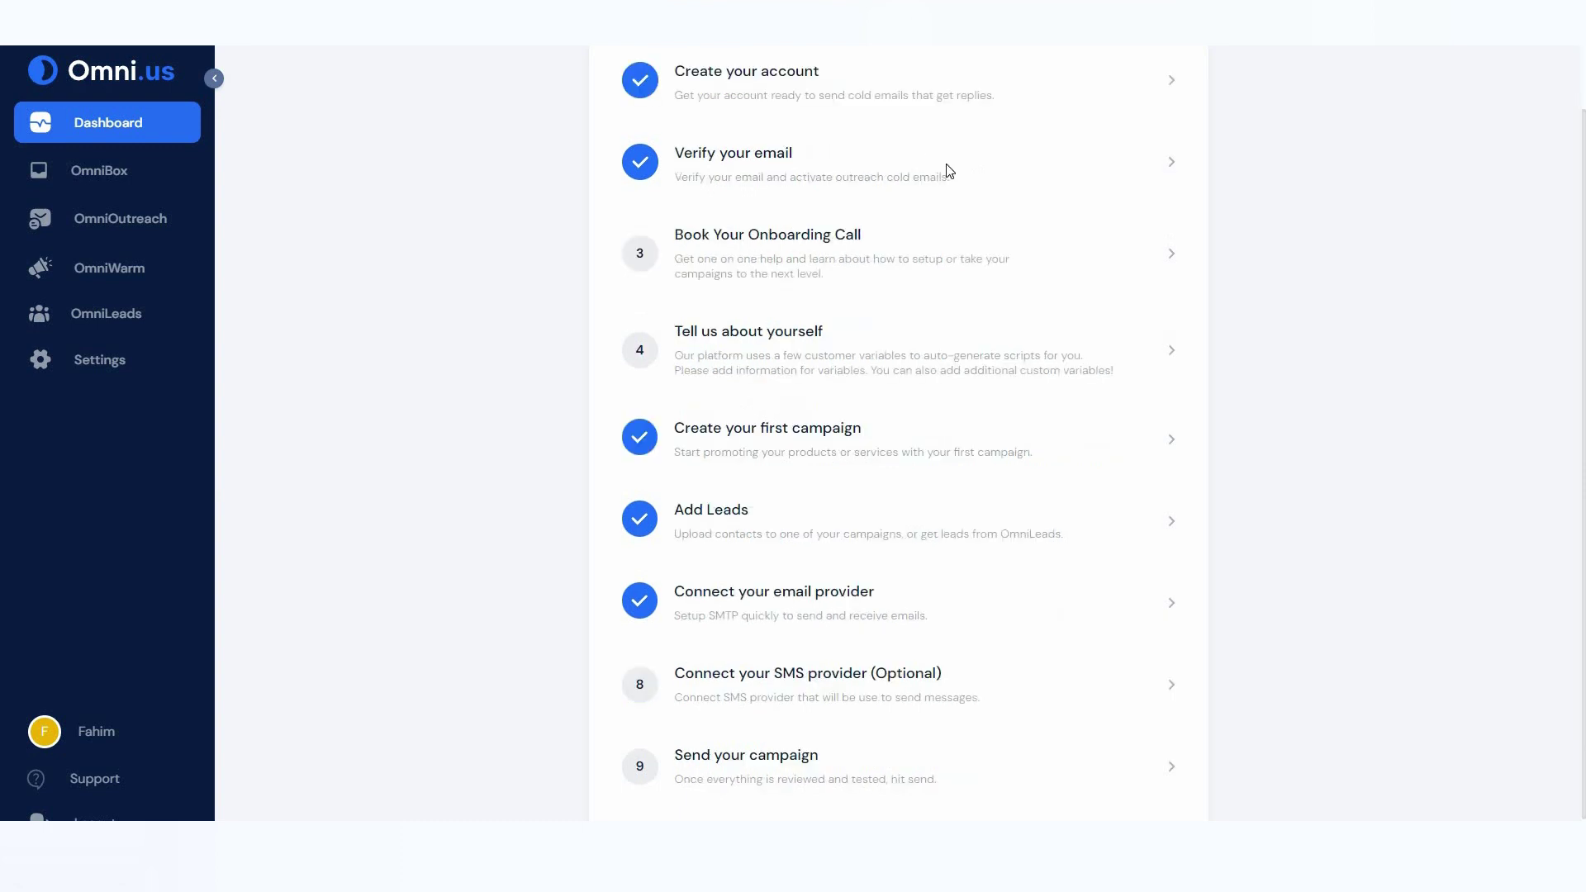
{"action": "scroll", "coordinate": [853, 399], "scroll_direction": "down", "scroll_amount": 1}
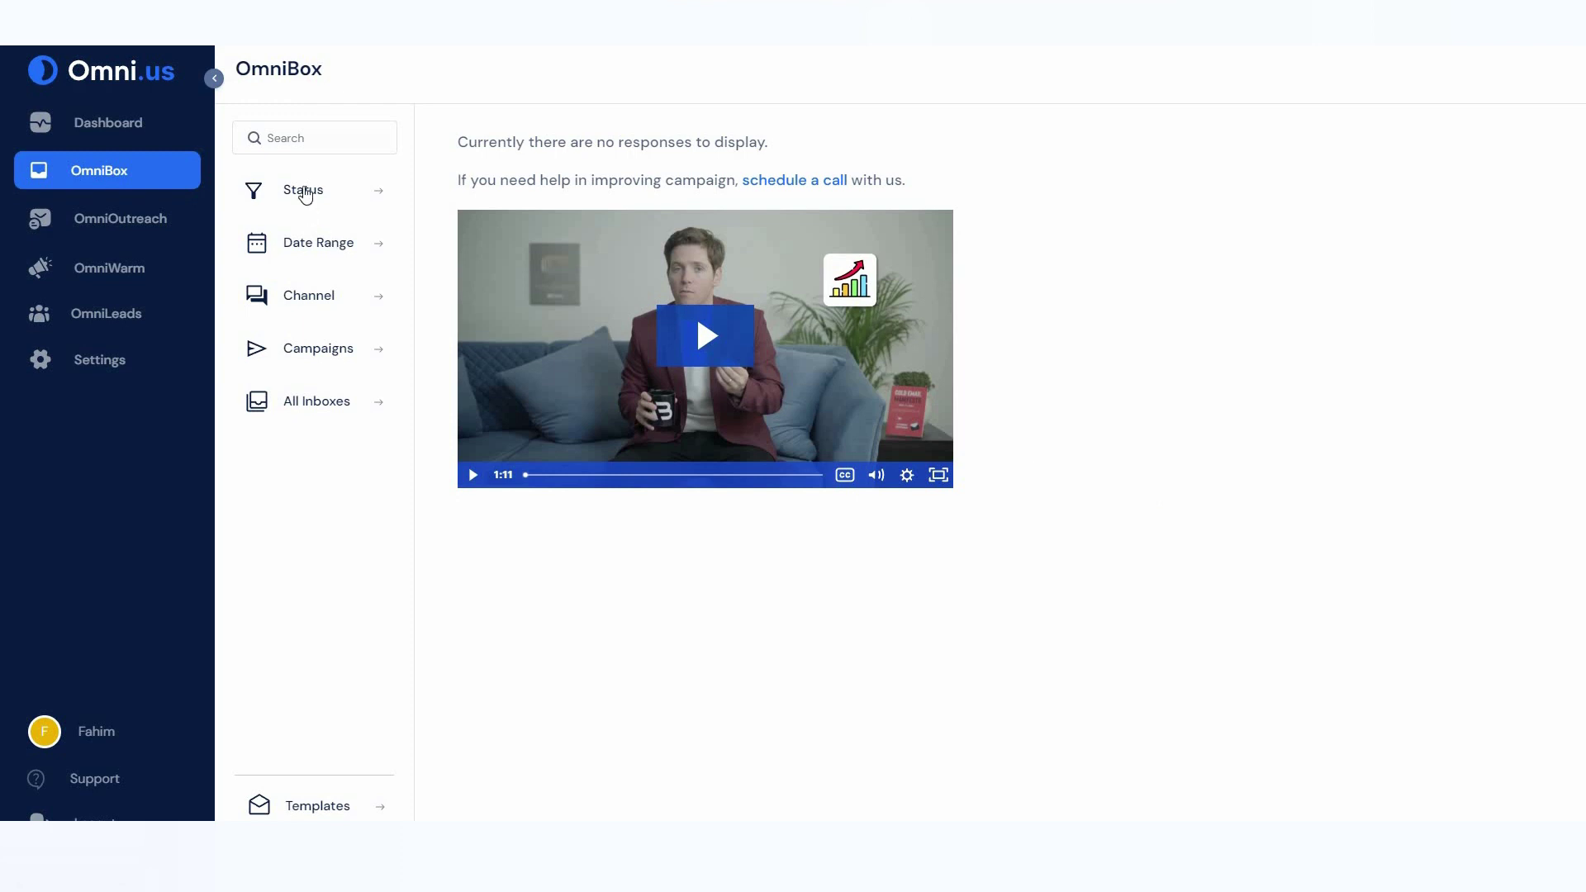
Step: Check the Status, Date Range, Channel, Campaigns and All Inboxes filter options, then go to OmniOutreach
{"action": "left_click", "coordinate": [374, 192]}
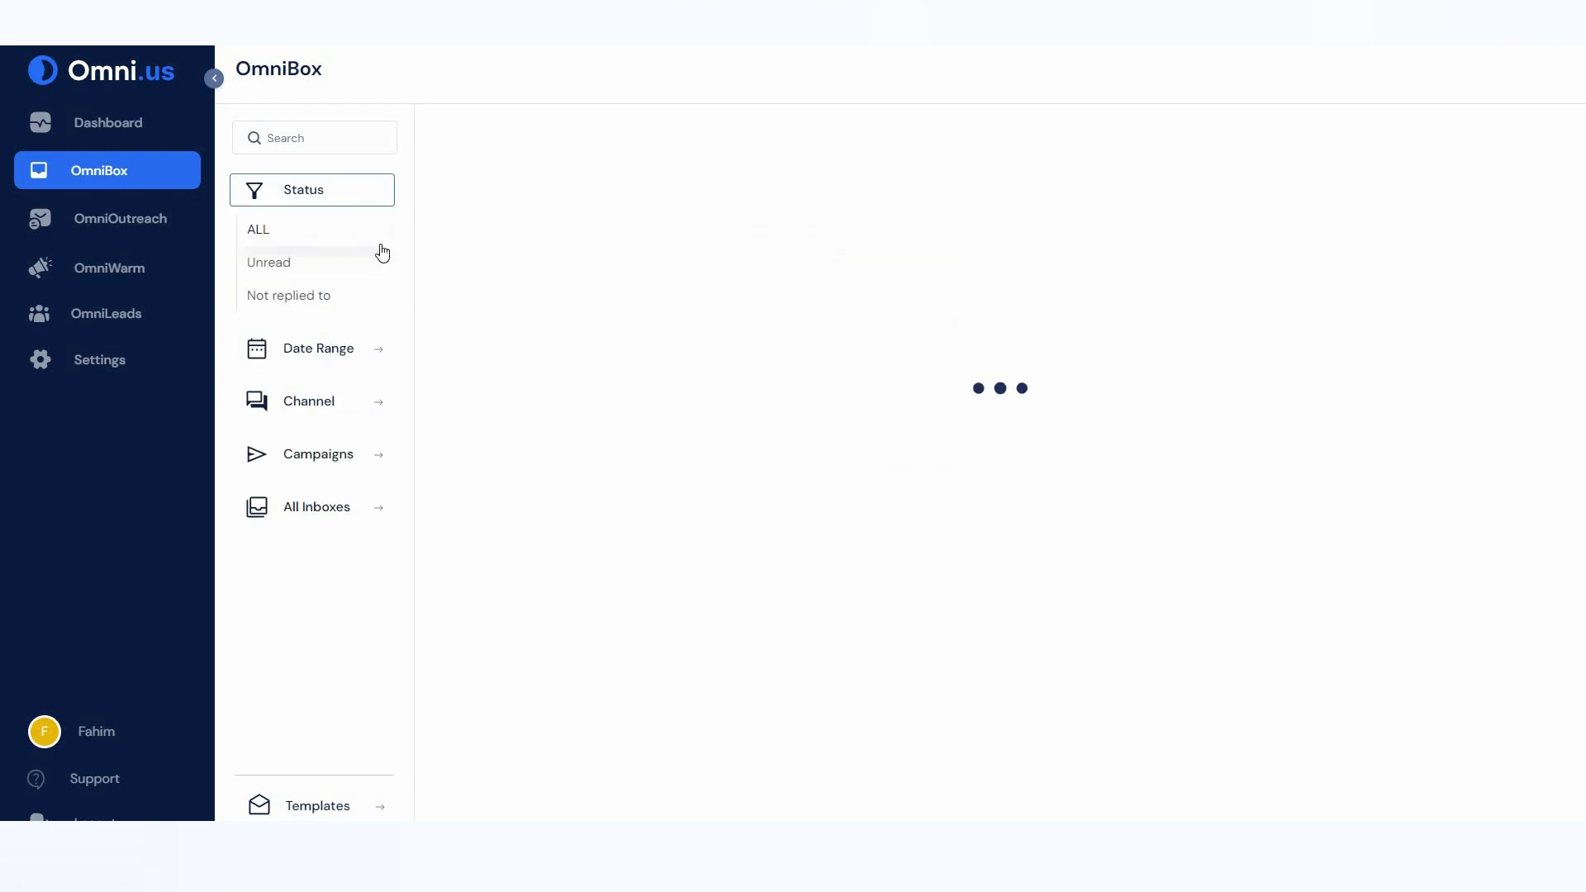
{"action": "left_click", "coordinate": [377, 347]}
{"action": "left_click", "coordinate": [378, 548]}
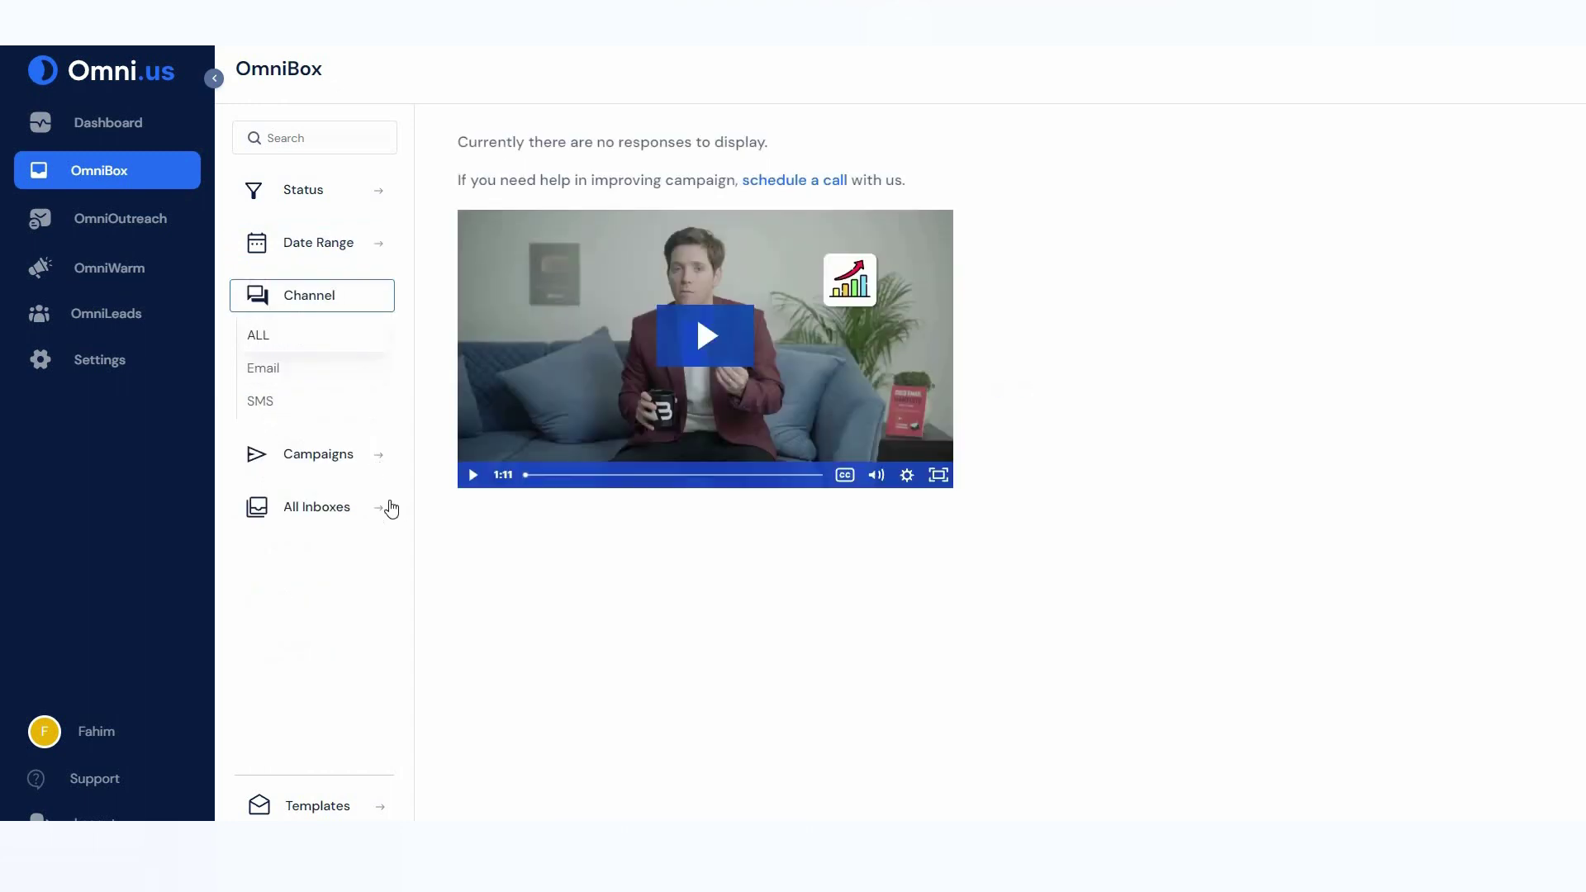
{"action": "left_click", "coordinate": [380, 454]}
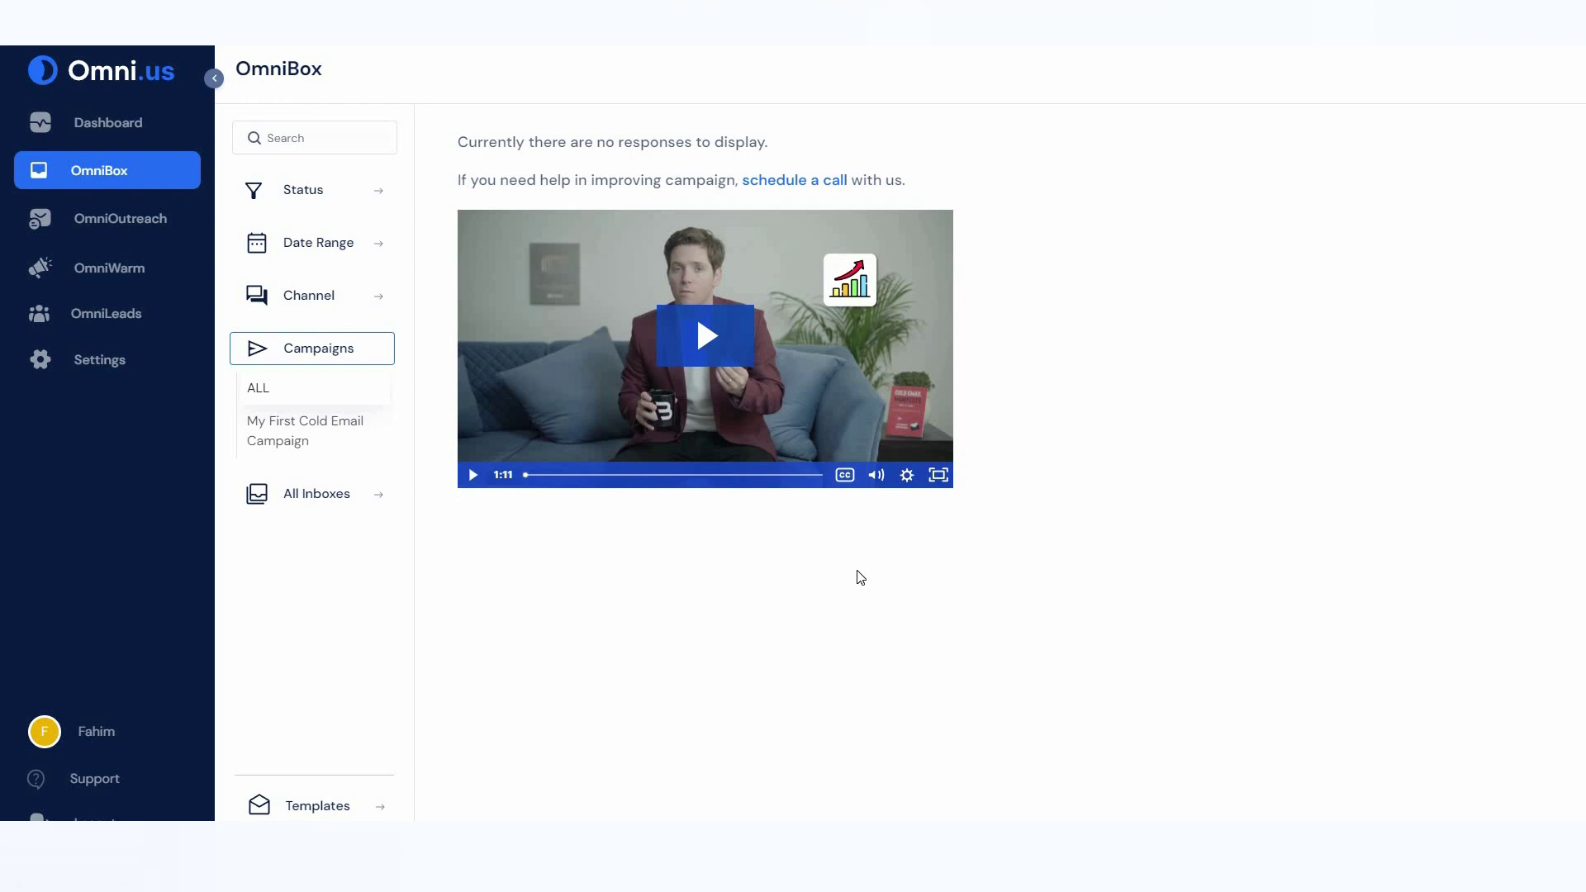
{"action": "left_click", "coordinate": [377, 495]}
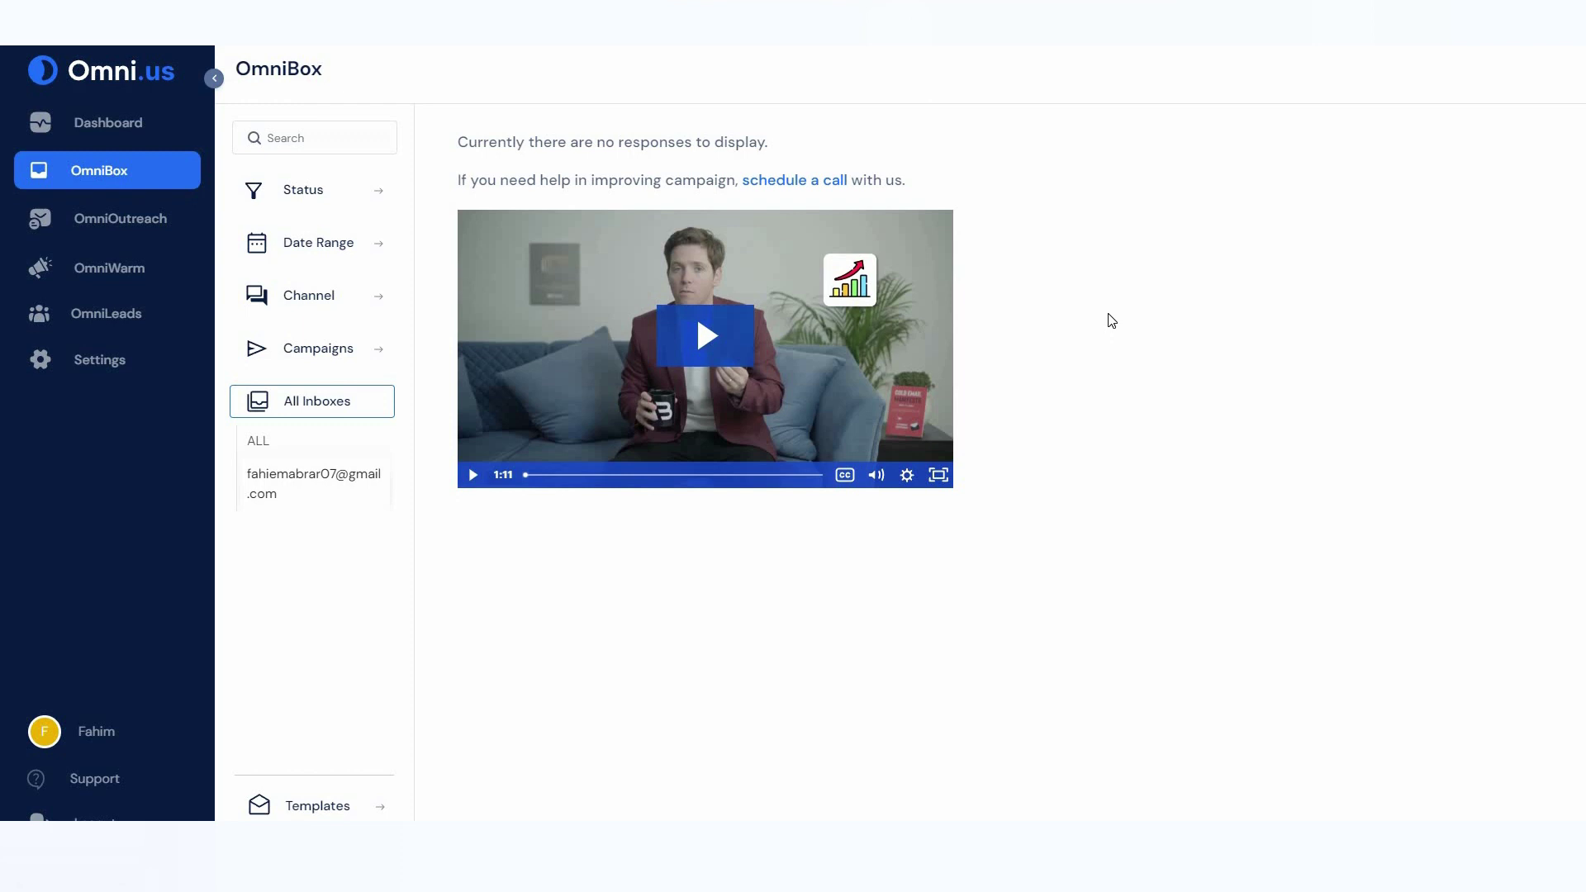
{"action": "left_click", "coordinate": [175, 231]}
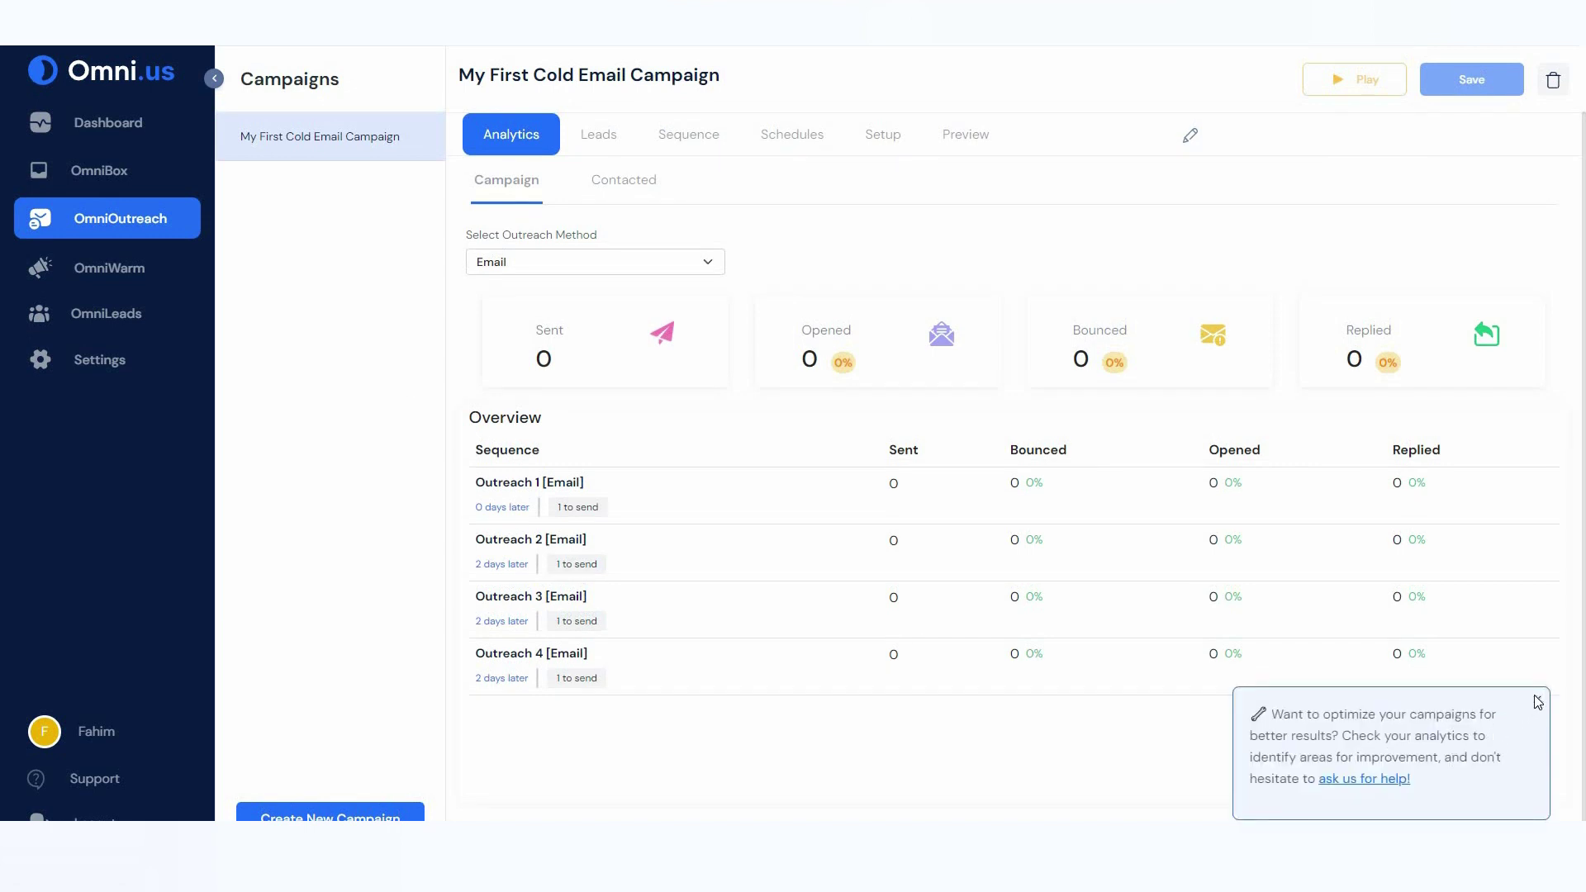
Step: Dismiss the optimization tip, keep Email as outreach method, and show the campaign's leads
{"action": "left_click", "coordinate": [1531, 702]}
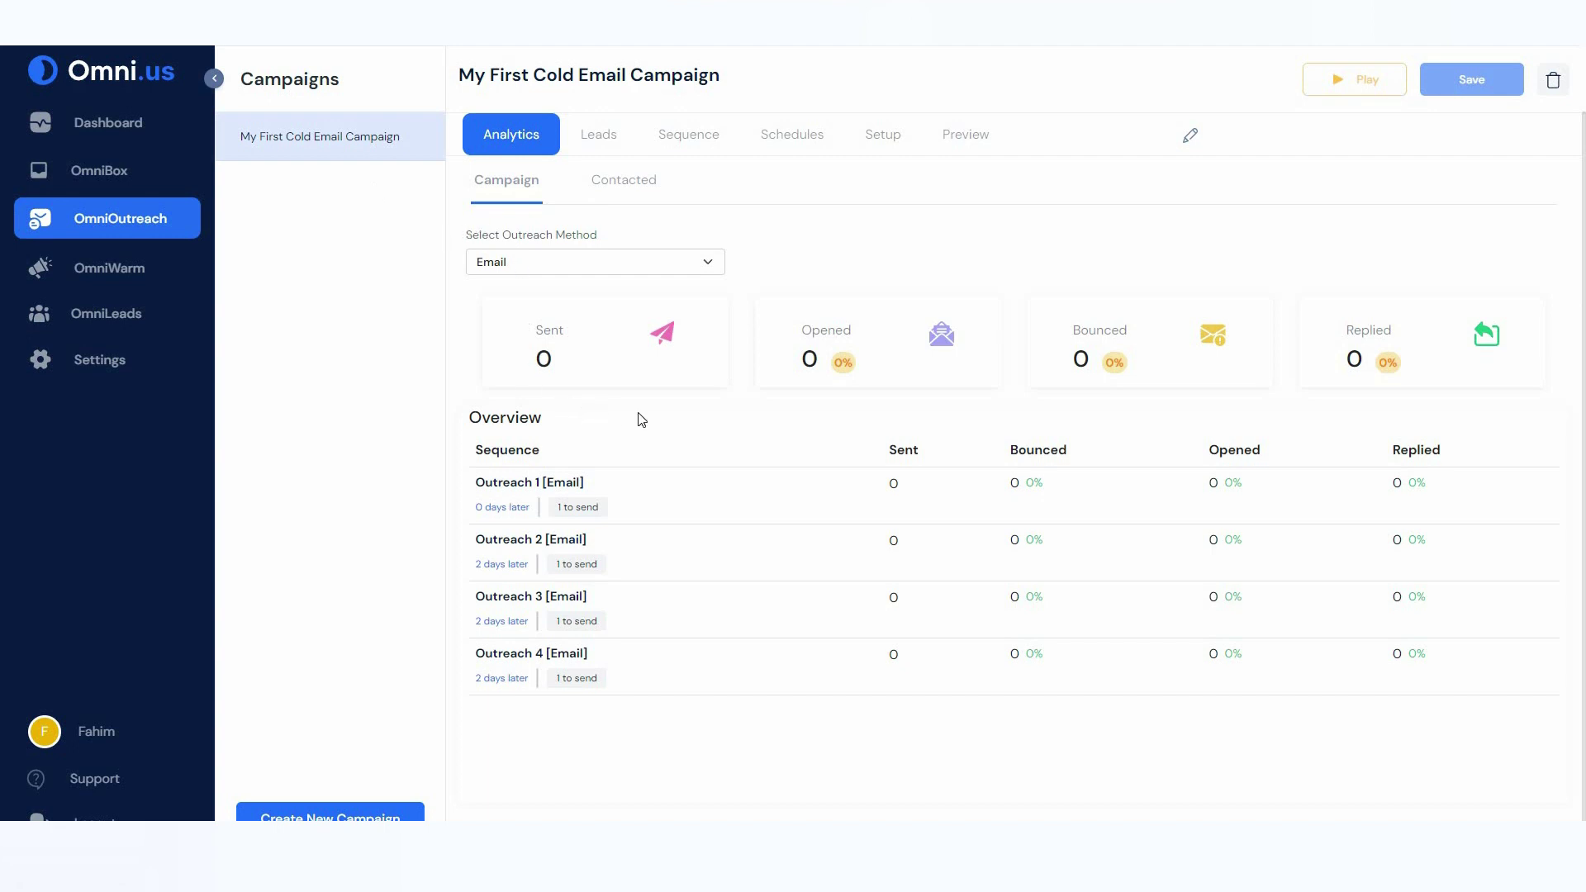
{"action": "left_click", "coordinate": [705, 267]}
{"action": "left_click", "coordinate": [495, 281]}
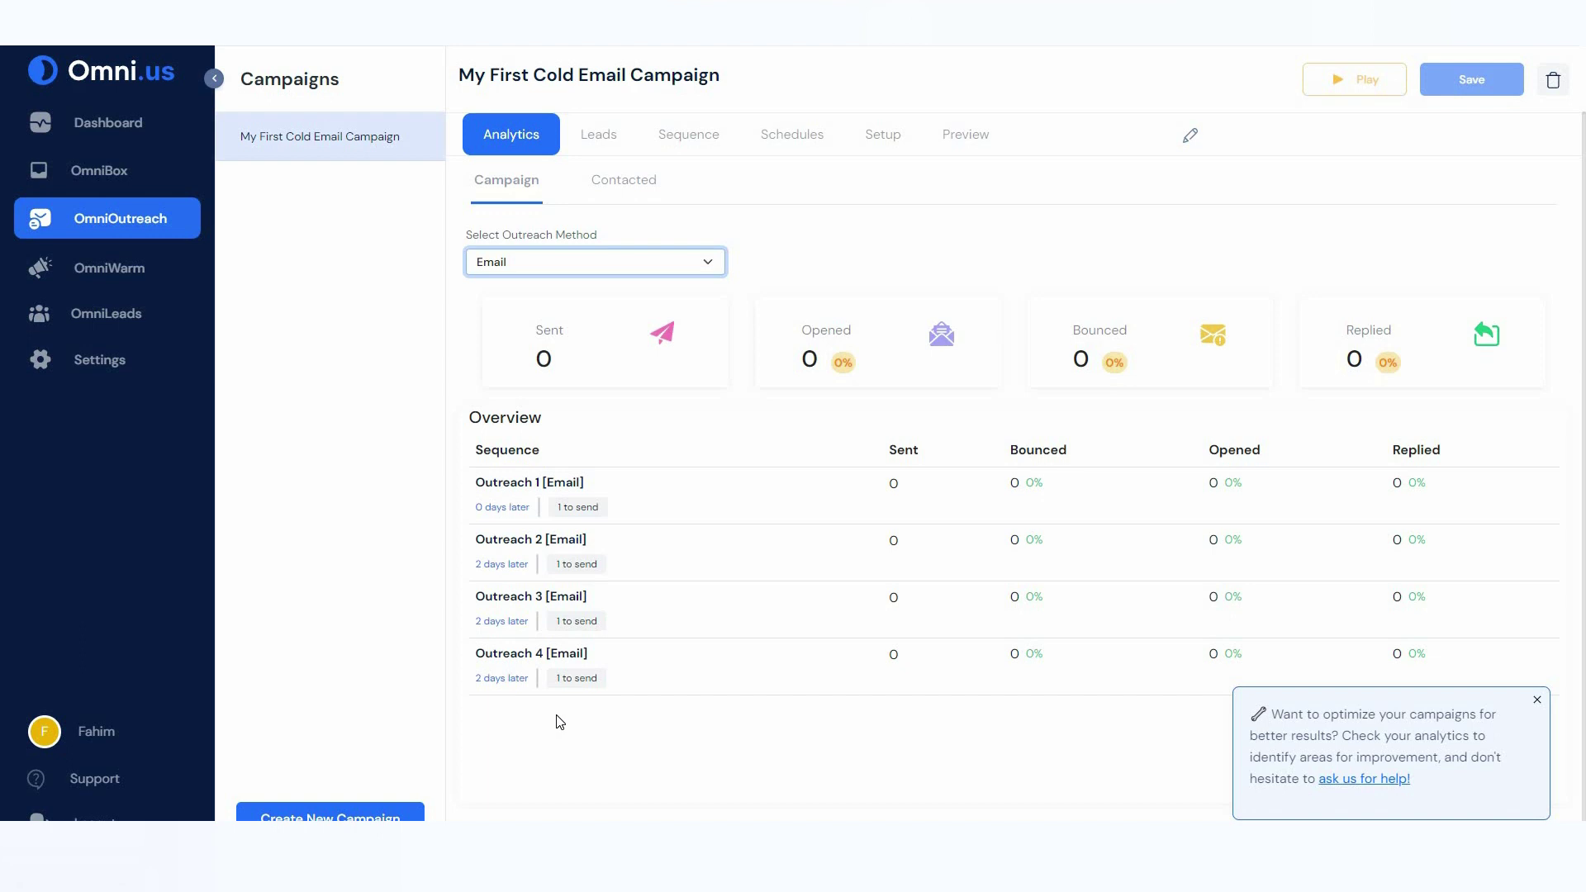
{"action": "scroll", "coordinate": [582, 227], "scroll_direction": "up", "scroll_amount": 1}
{"action": "left_click", "coordinate": [604, 228]}
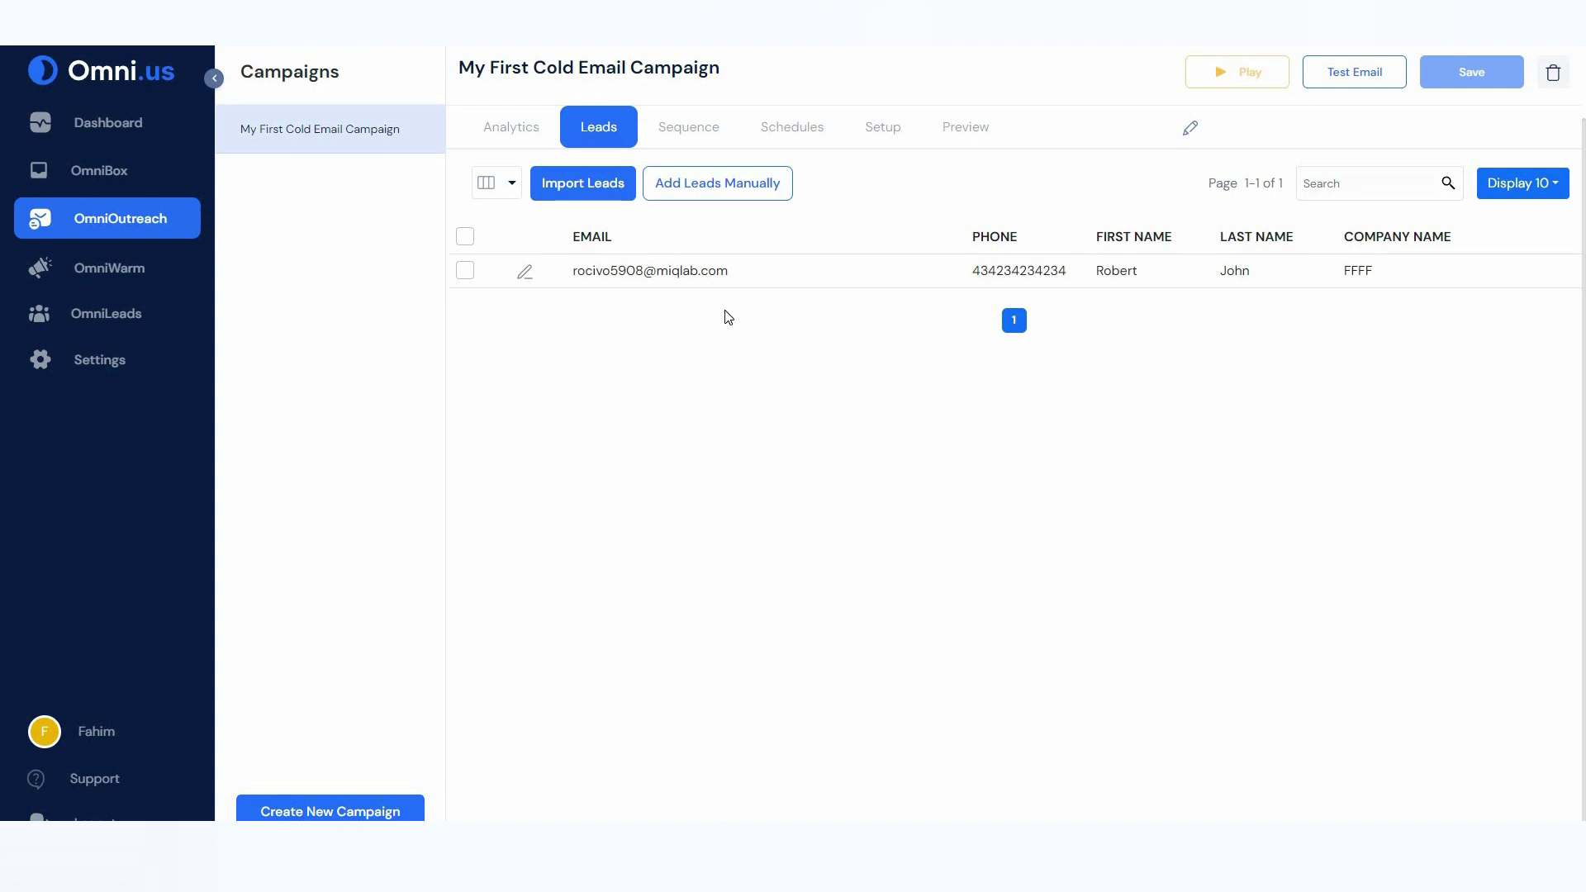
Step: Try adding a lead manually with an extra field, cancel it, and show the Sequence tab
{"action": "left_click", "coordinate": [585, 196]}
{"action": "left_click", "coordinate": [766, 187]}
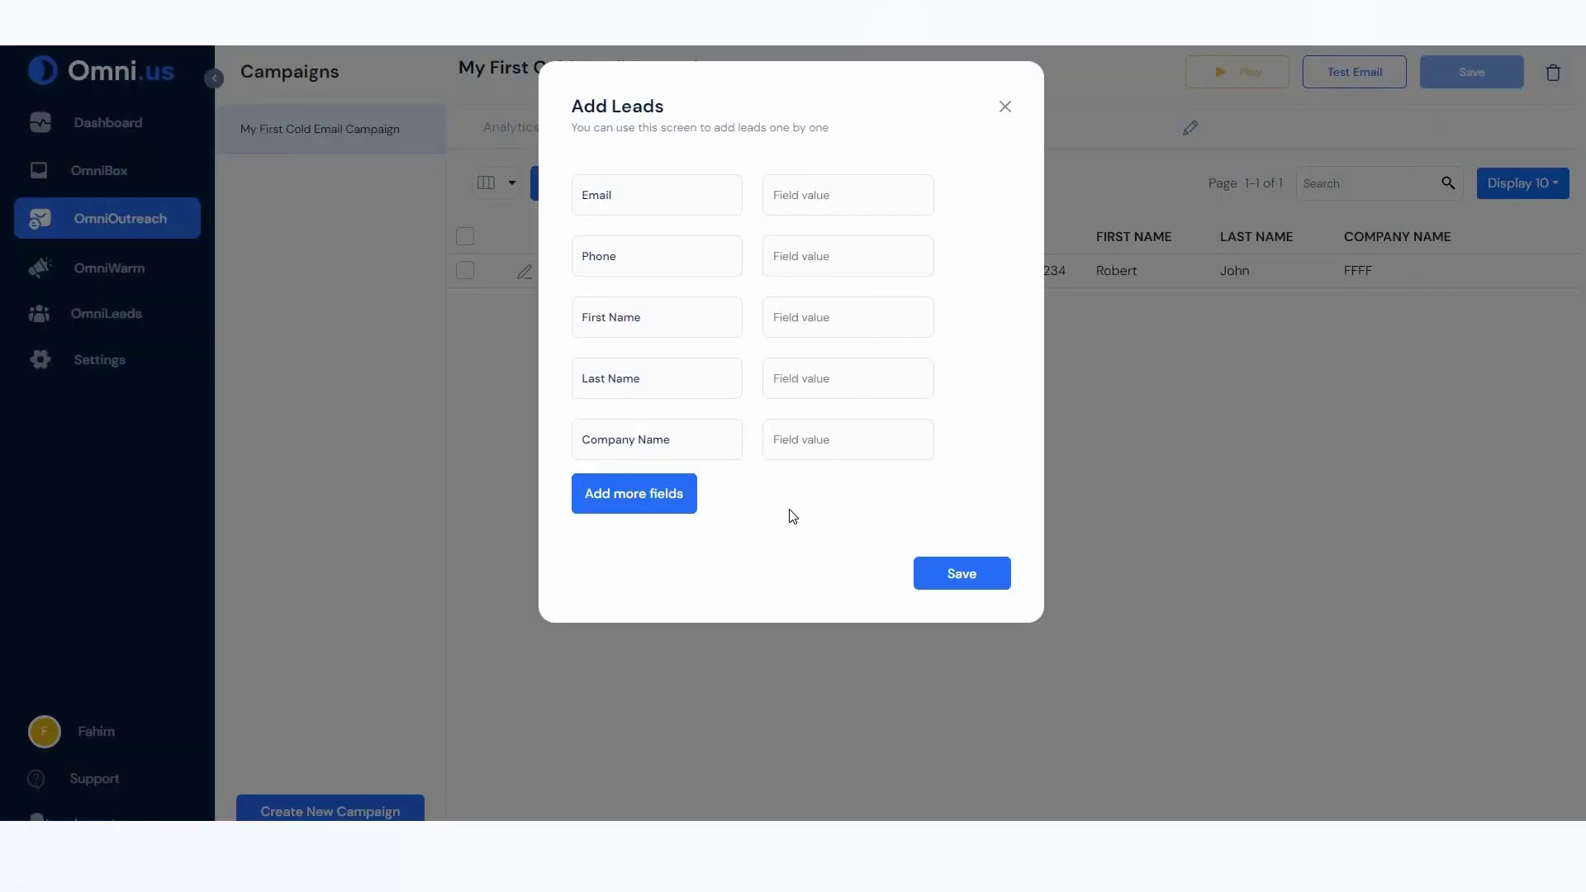
{"action": "left_click", "coordinate": [651, 506]}
{"action": "left_click", "coordinate": [943, 566]}
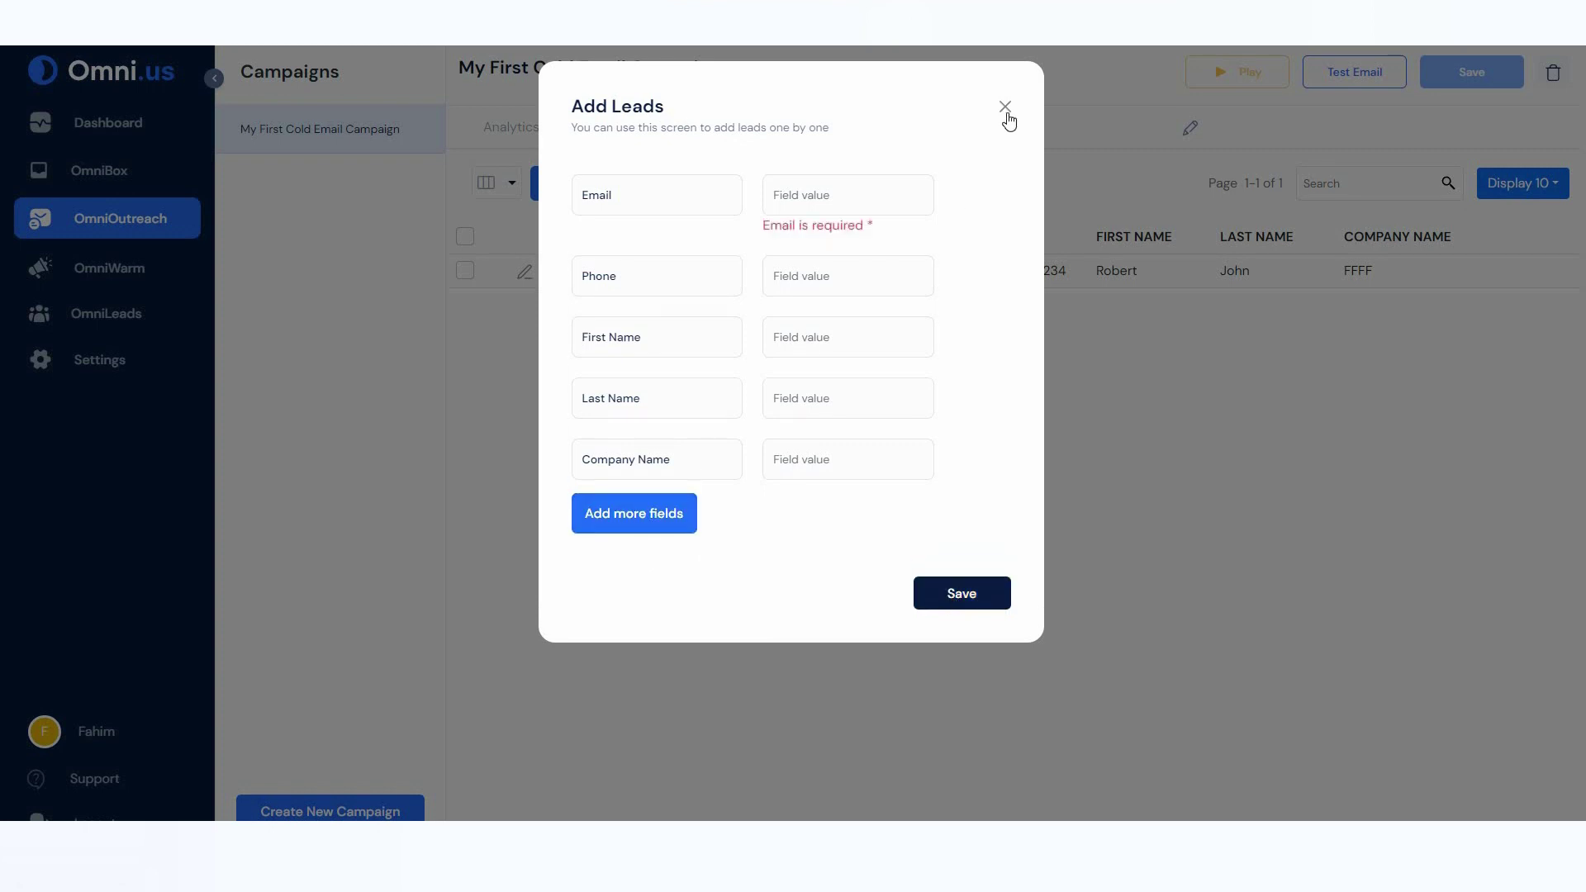
{"action": "left_click", "coordinate": [635, 138]}
{"action": "left_click", "coordinate": [689, 127]}
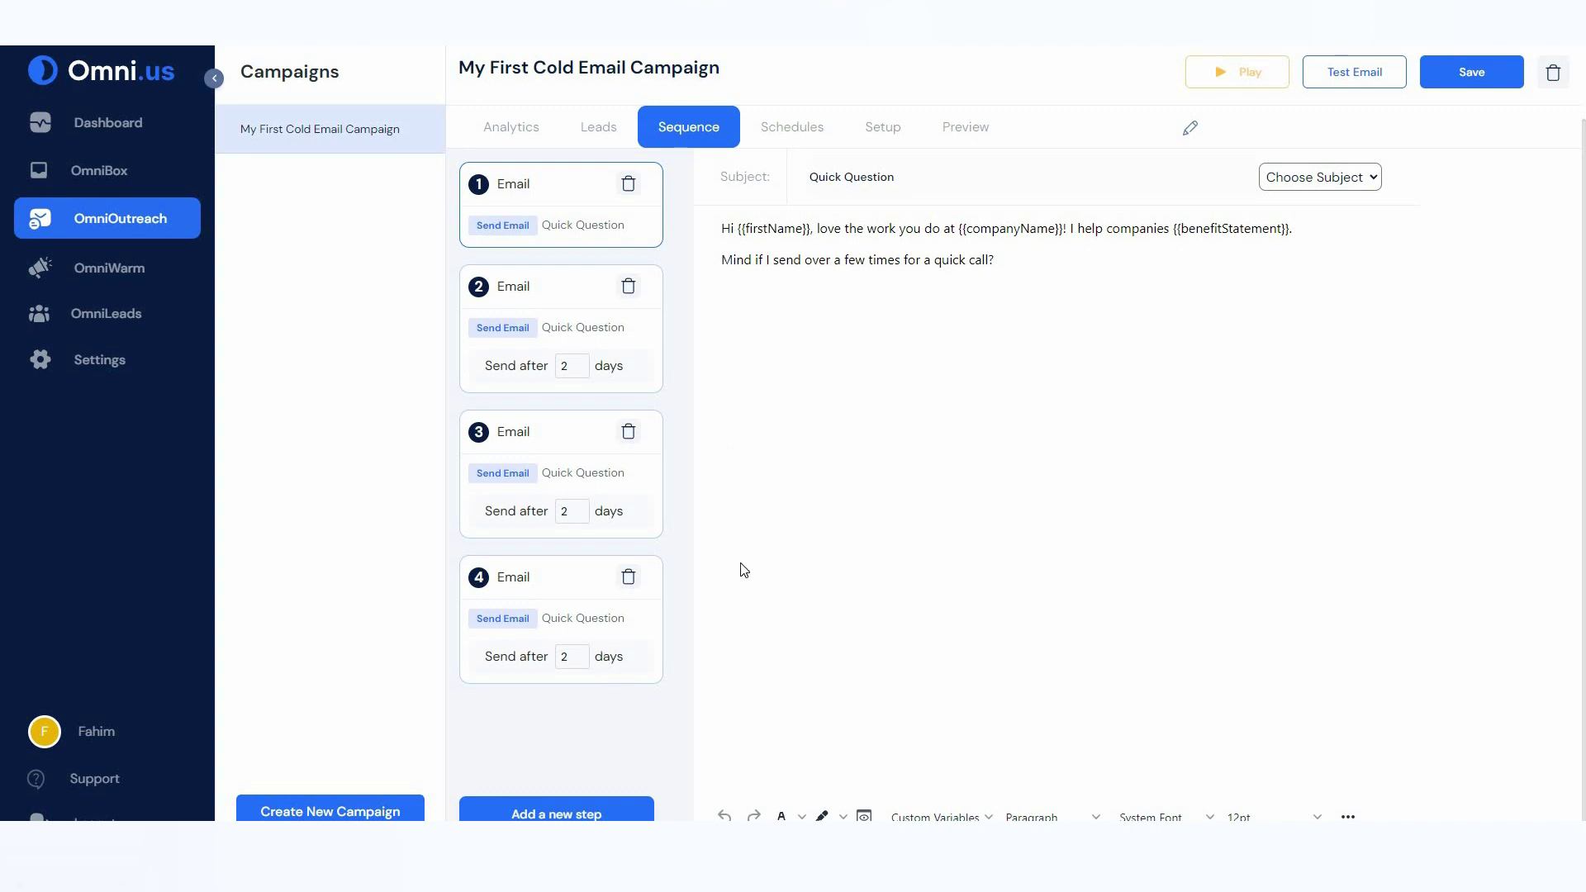
Step: Review the second, third and fourth follow-up emails, then show the Schedules tab
{"action": "left_click", "coordinate": [556, 299]}
{"action": "left_click", "coordinate": [579, 445]}
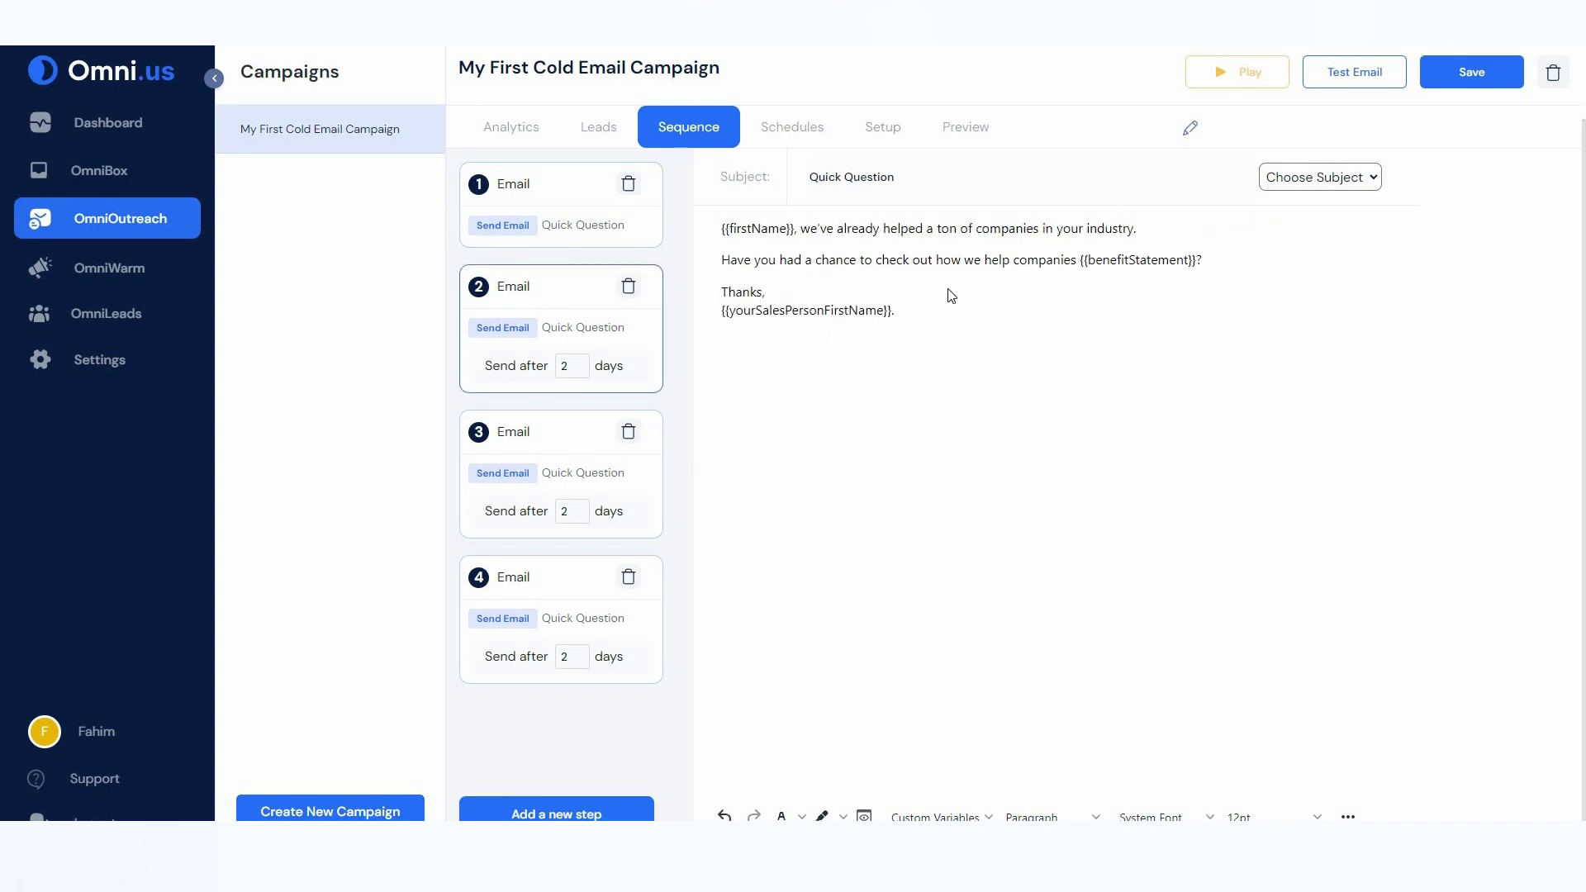
{"action": "left_click", "coordinate": [584, 597]}
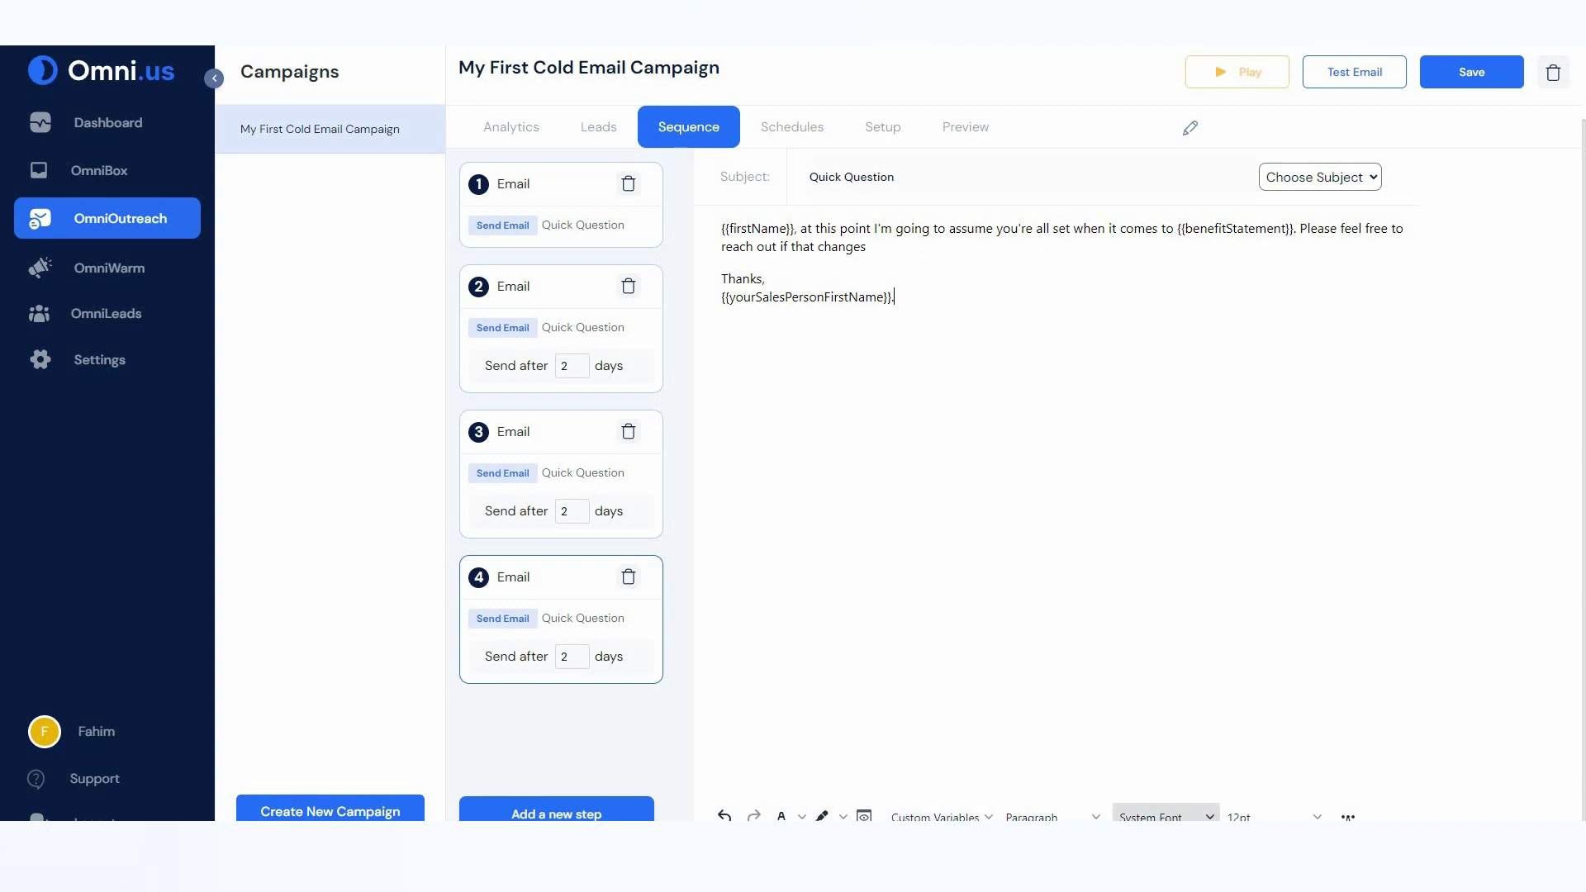
{"action": "left_click", "coordinate": [1349, 817]}
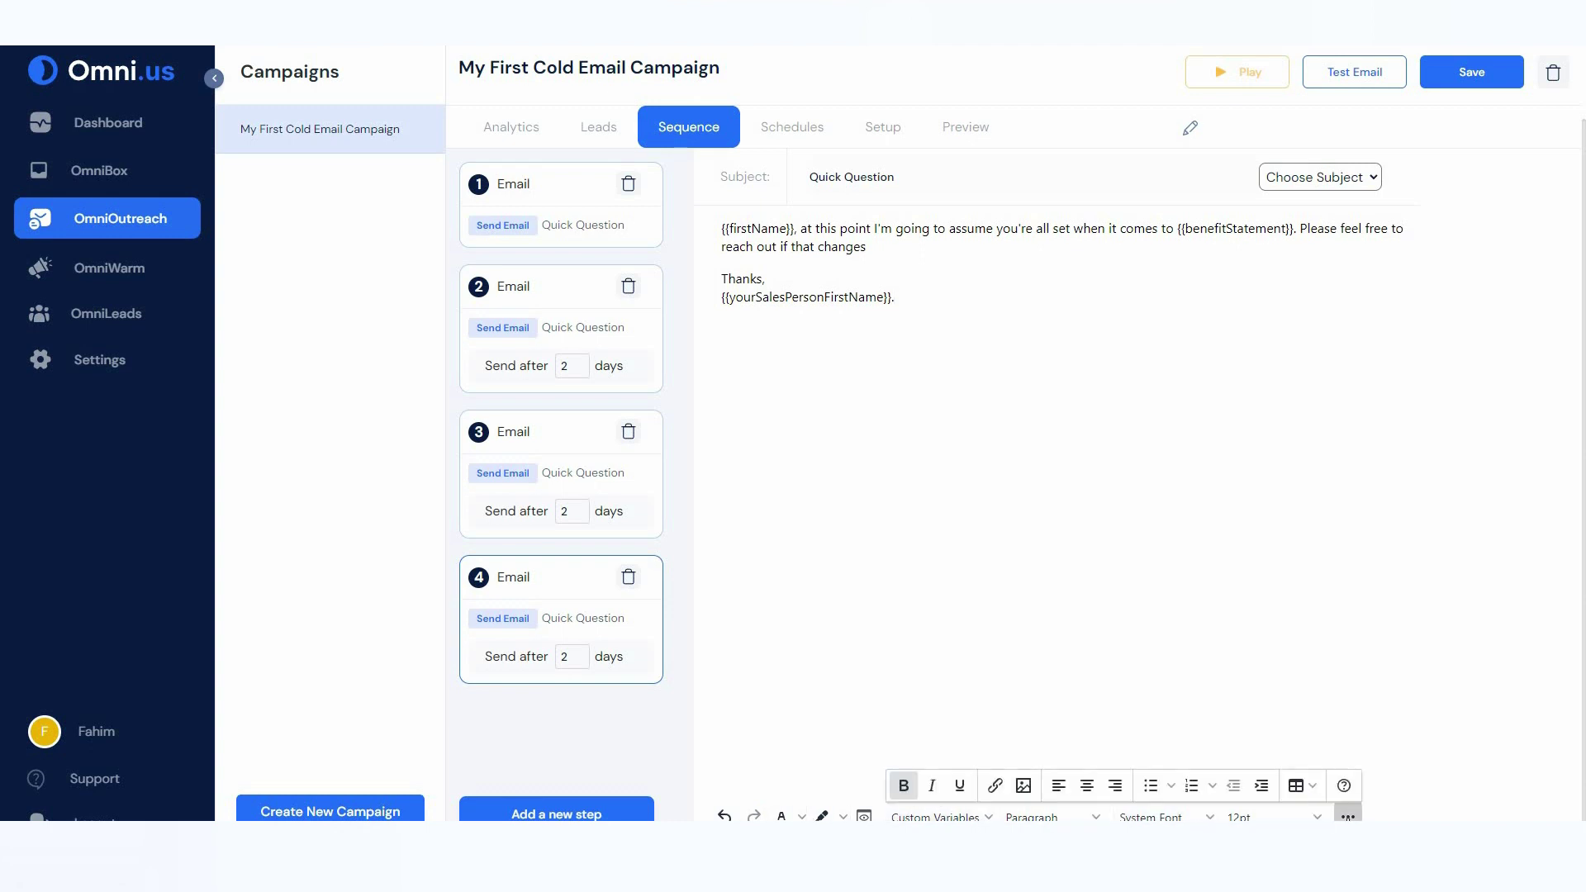
{"action": "left_click", "coordinate": [799, 132]}
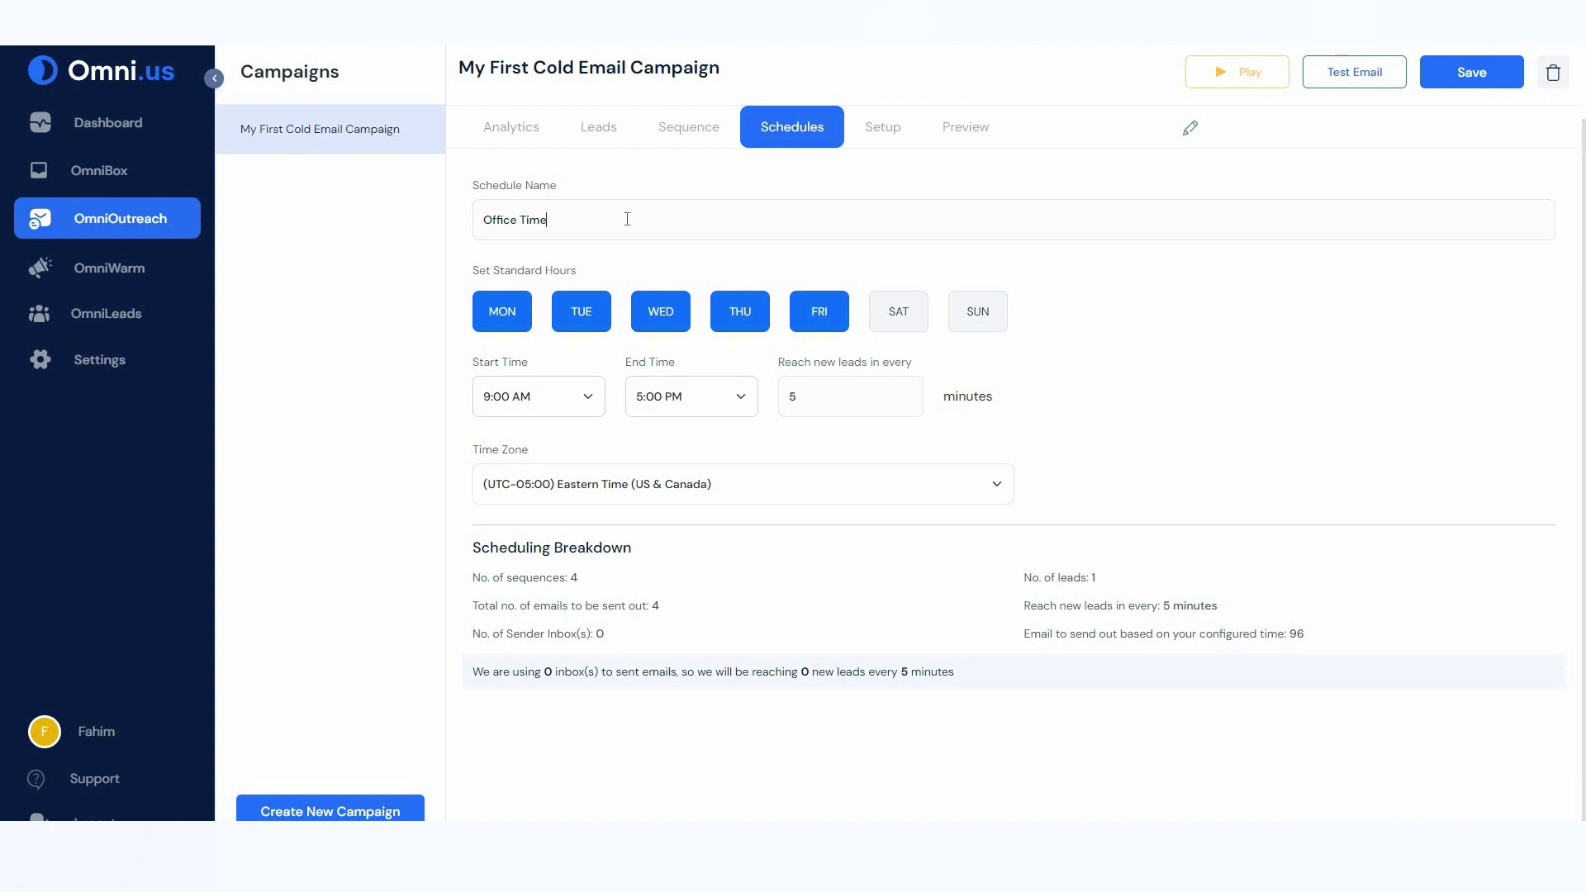
Step: Review the Office Time schedule (Mon–Fri 9:00 AM–5:00 PM) and move to Setup
{"action": "left_click", "coordinate": [746, 217]}
{"action": "left_click", "coordinate": [881, 132]}
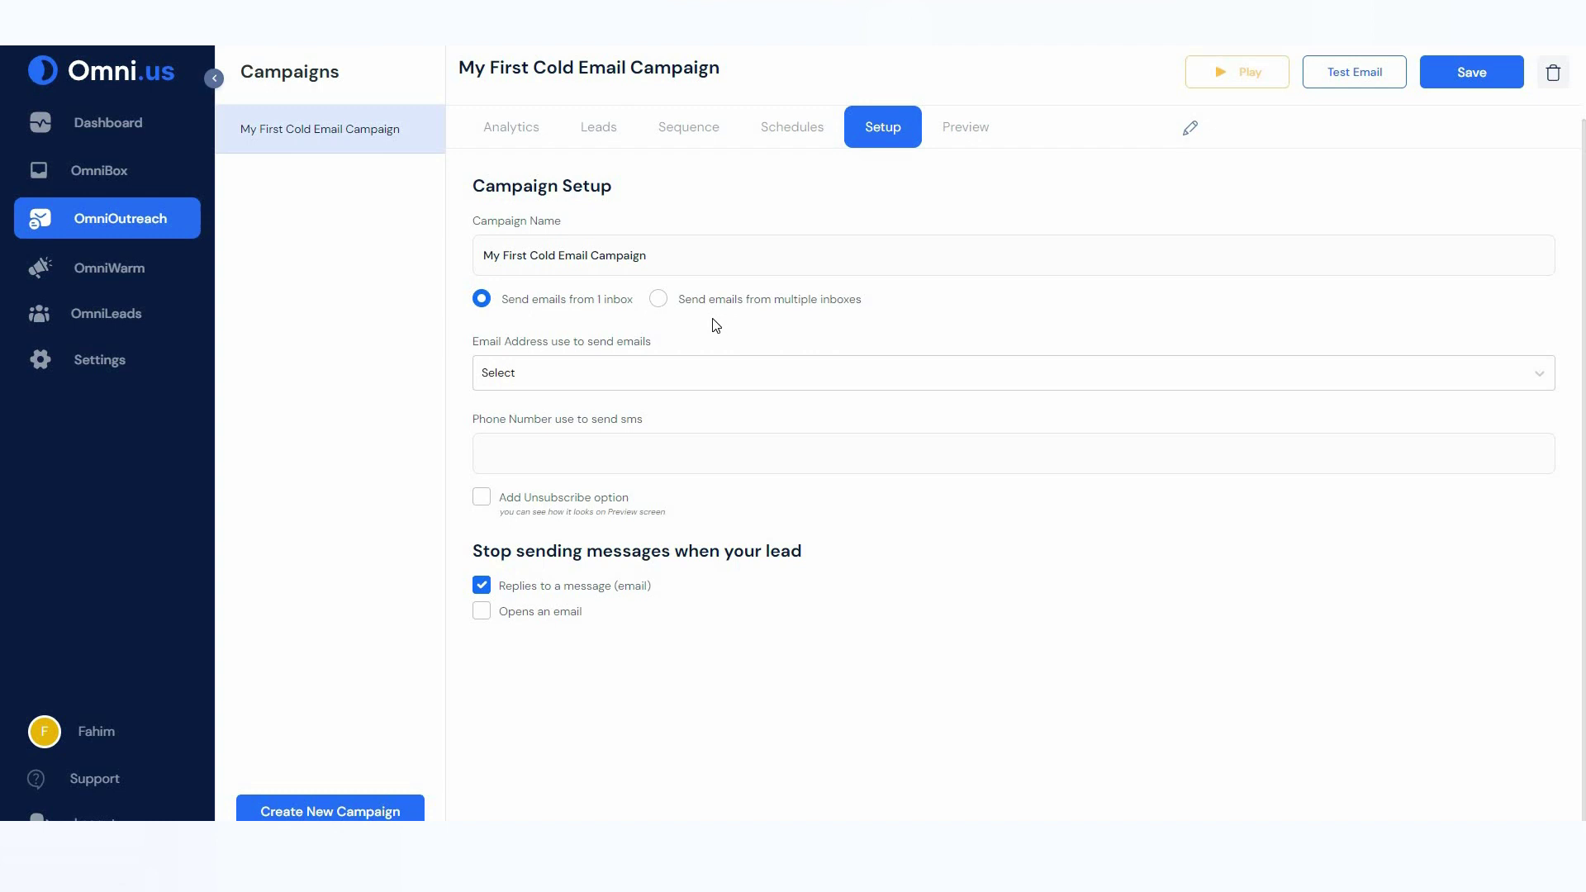
Step: Check the available sender inboxes without choosing one, then view the Preview tab
{"action": "left_click", "coordinate": [562, 378]}
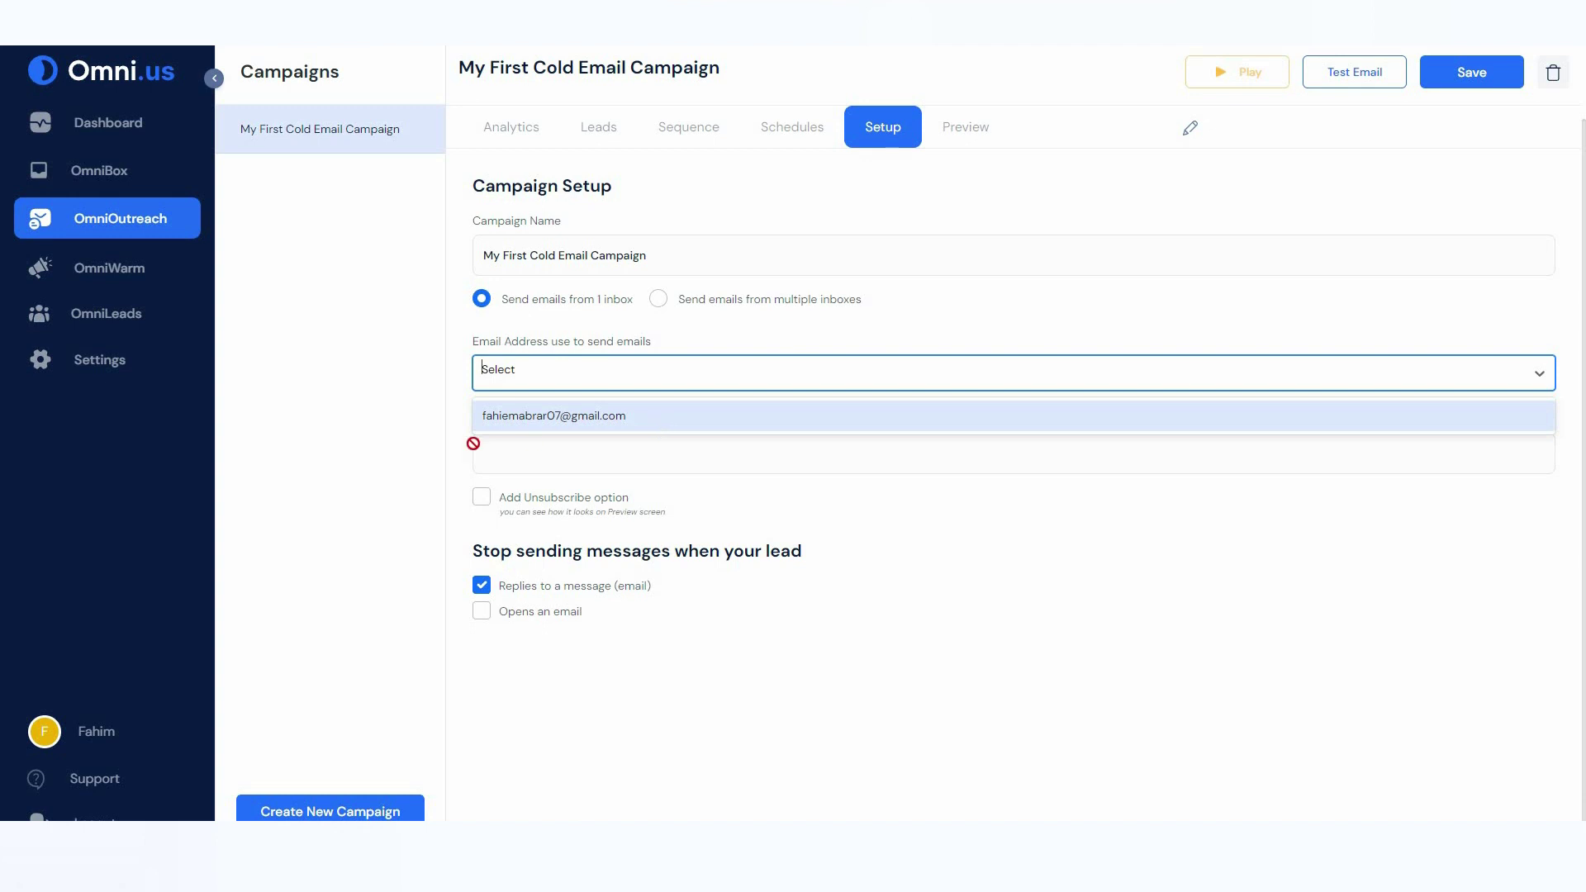
{"action": "left_click", "coordinate": [454, 451]}
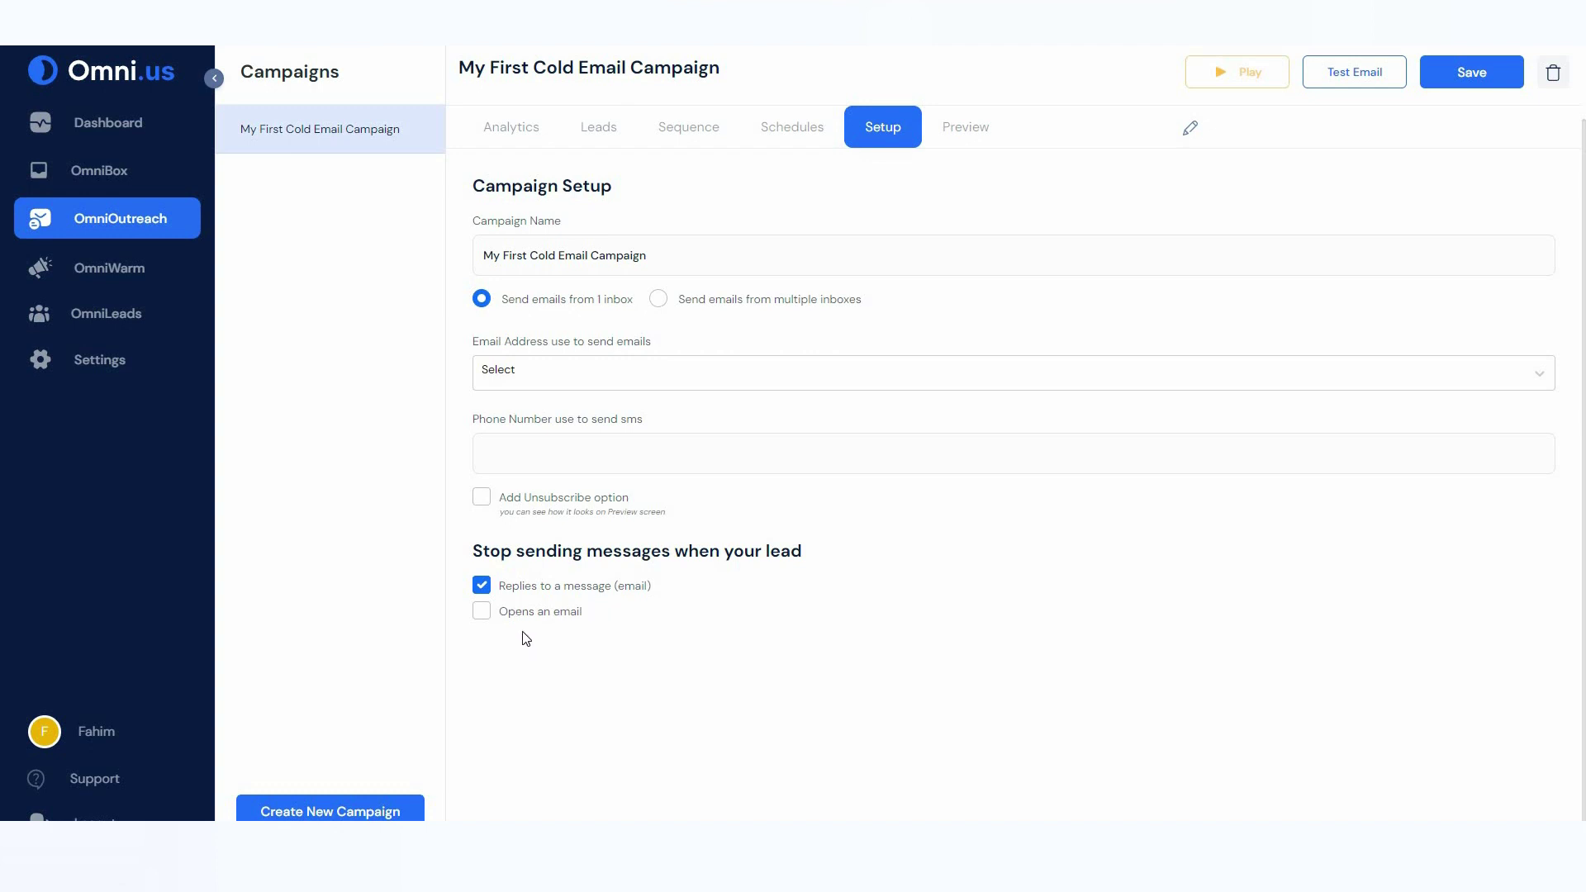
{"action": "left_click", "coordinate": [961, 130]}
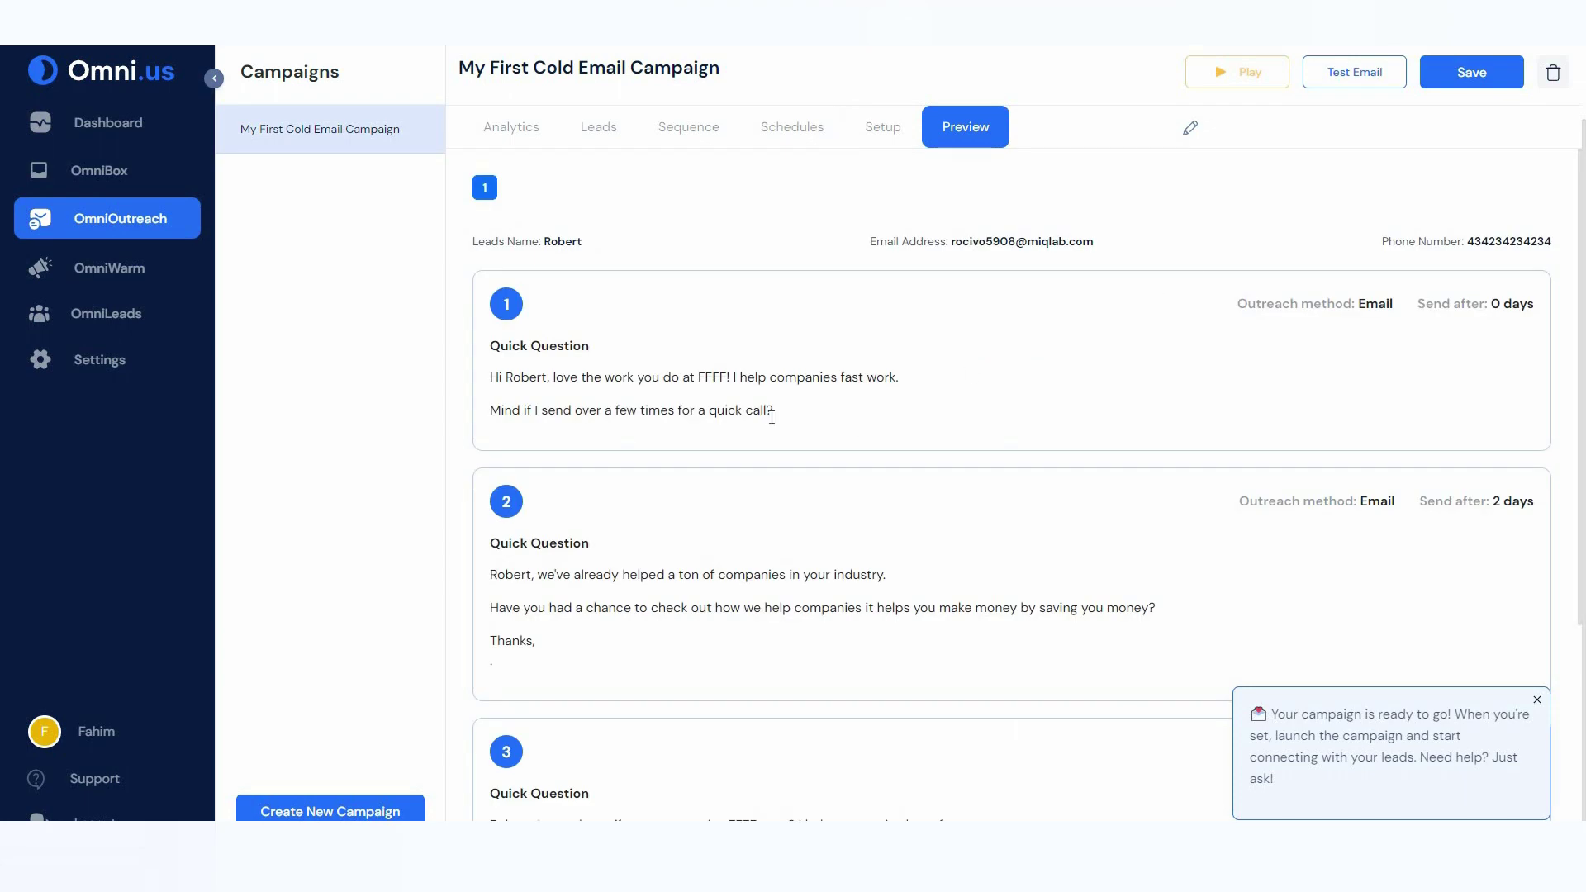
Step: Scroll through the four personalised email previews and check which steps are incomplete
{"action": "scroll", "coordinate": [771, 418], "scroll_direction": "down", "scroll_amount": 4}
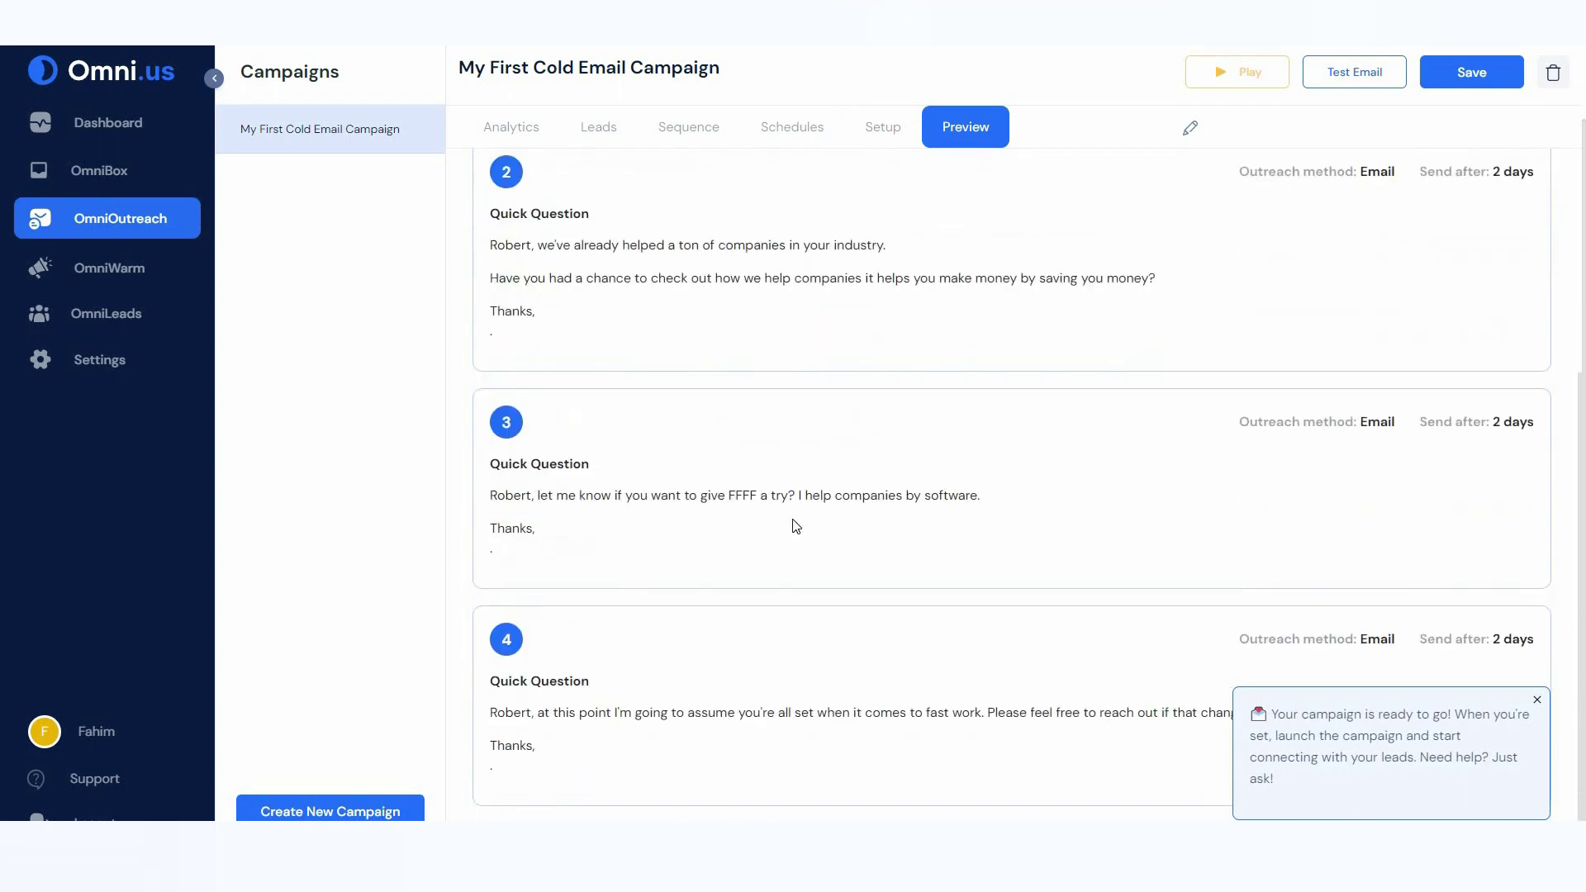
{"action": "scroll", "coordinate": [795, 527], "scroll_direction": "up", "scroll_amount": 4}
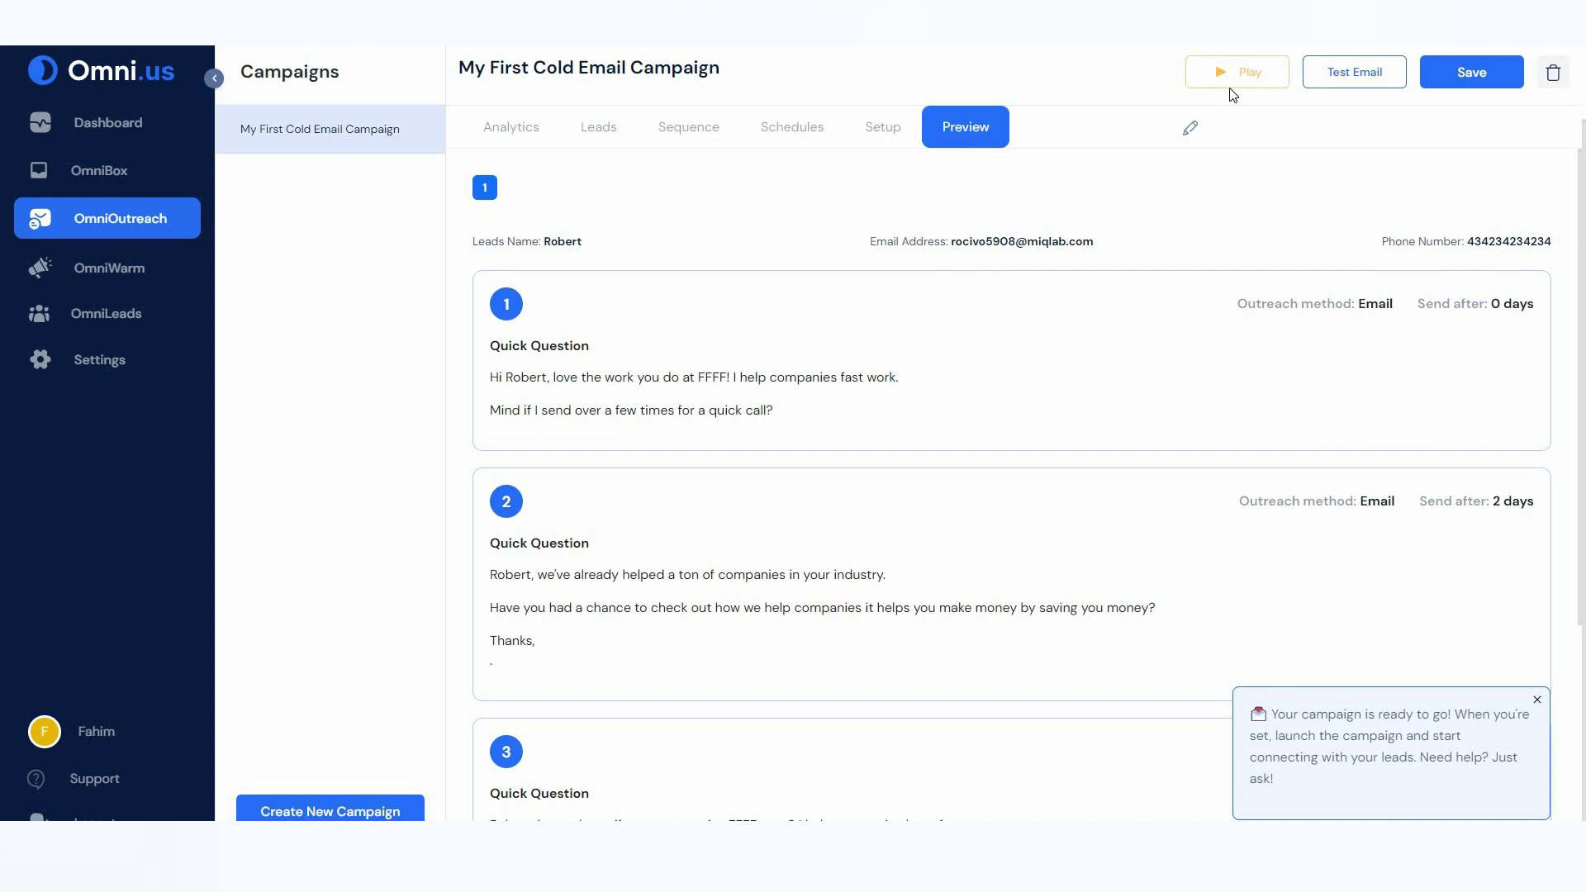
{"action": "mouse_move", "coordinate": [1254, 76]}
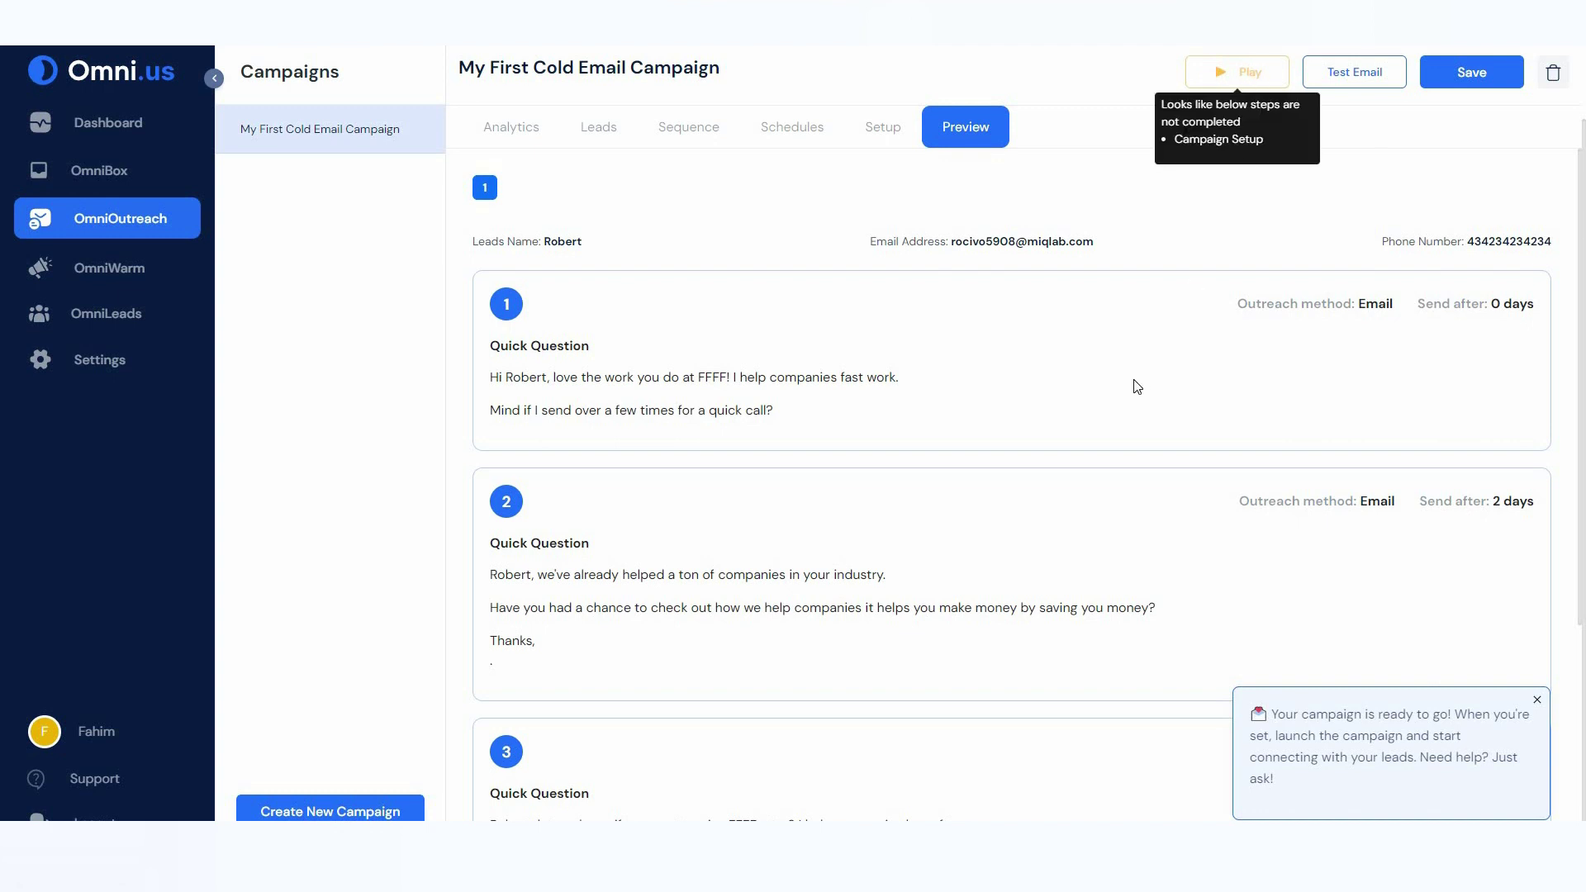
{"action": "scroll", "coordinate": [984, 401], "scroll_direction": "down", "scroll_amount": 4}
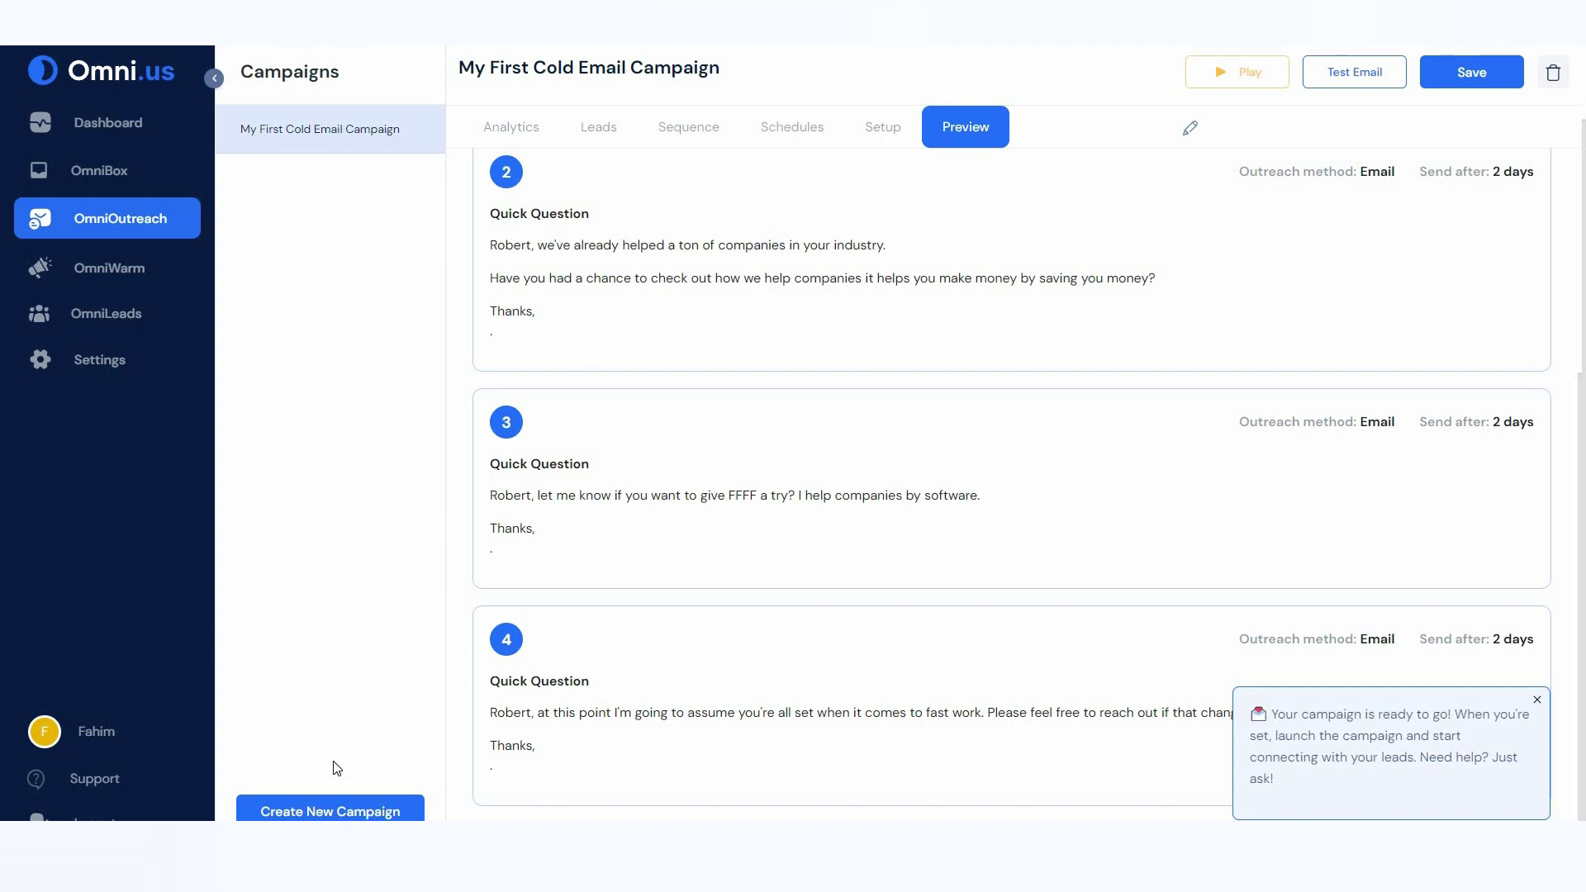
{"action": "left_click", "coordinate": [415, 814]}
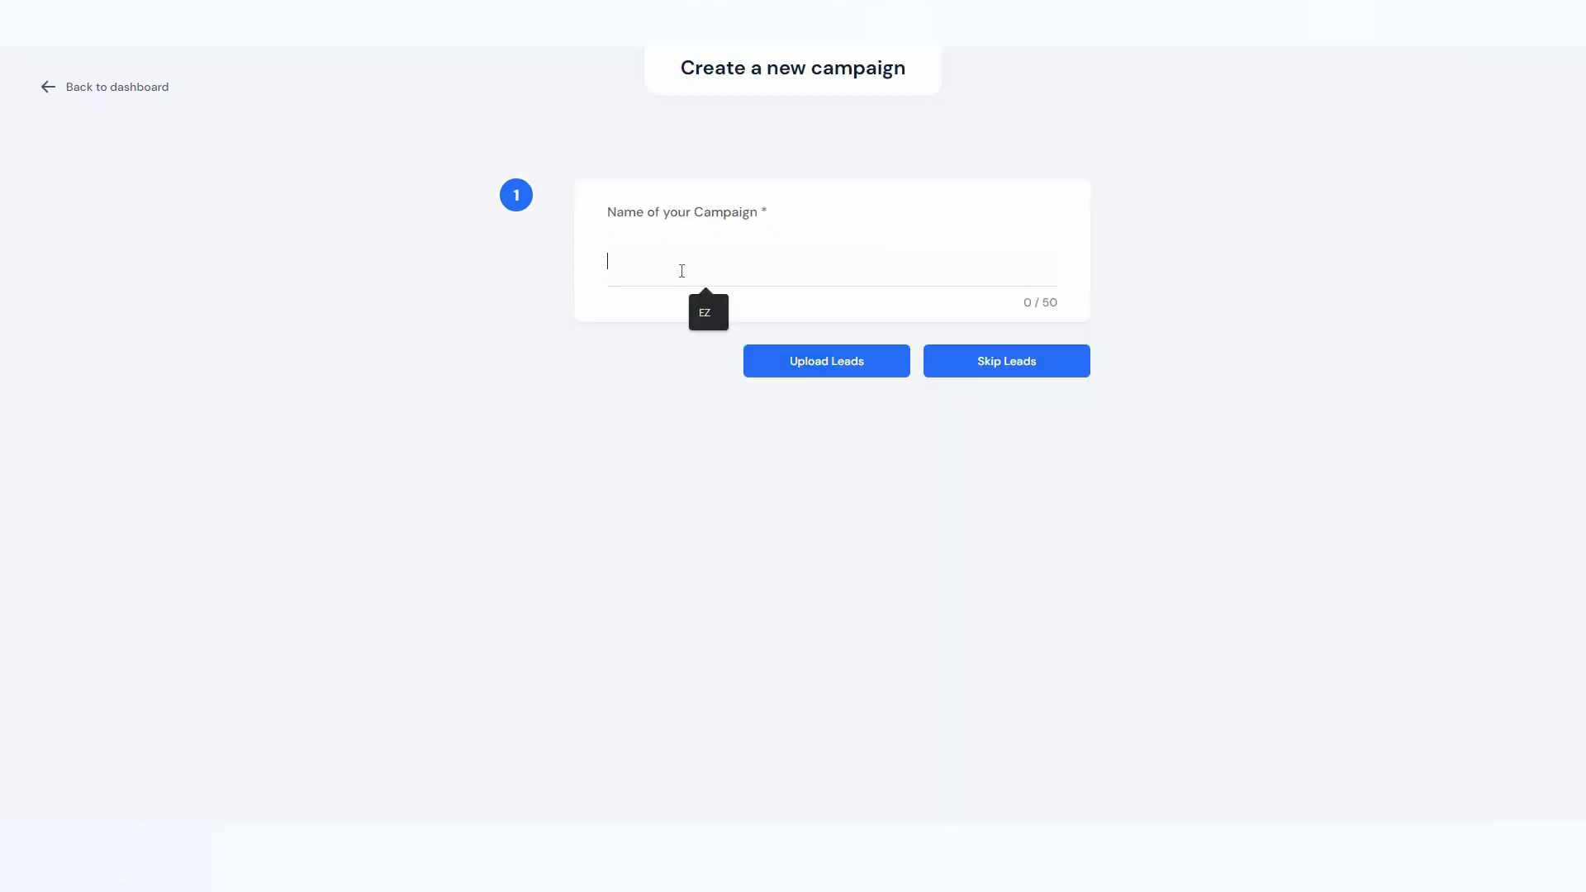
Step: Name the new campaign C1, skip uploading leads, and continue to the campaign type
{"action": "type", "text": "C1"}
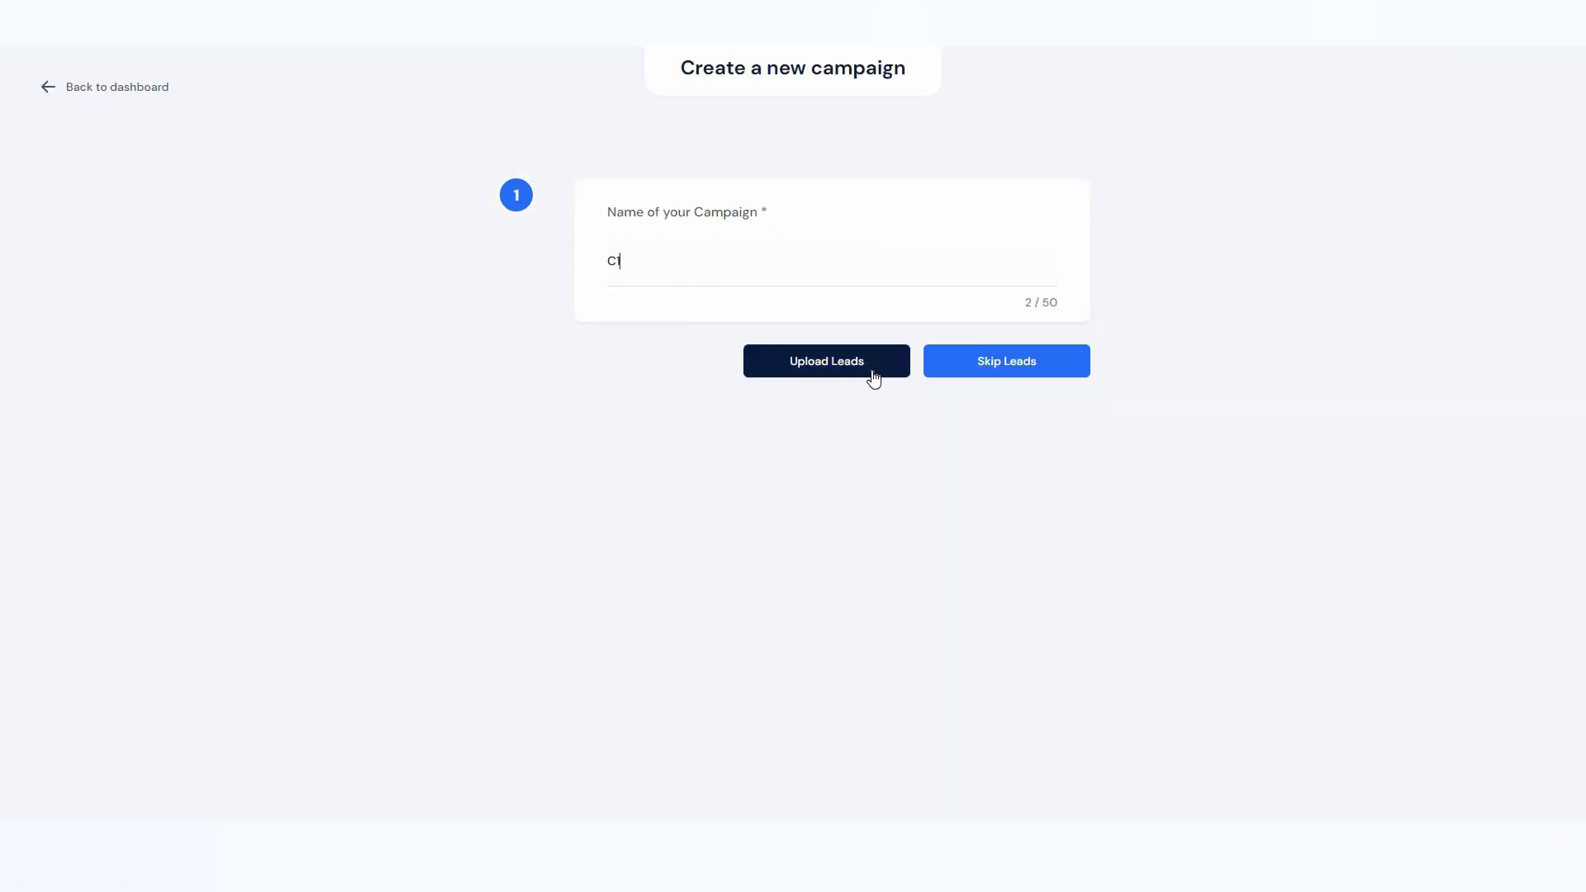
{"action": "left_click", "coordinate": [1037, 368]}
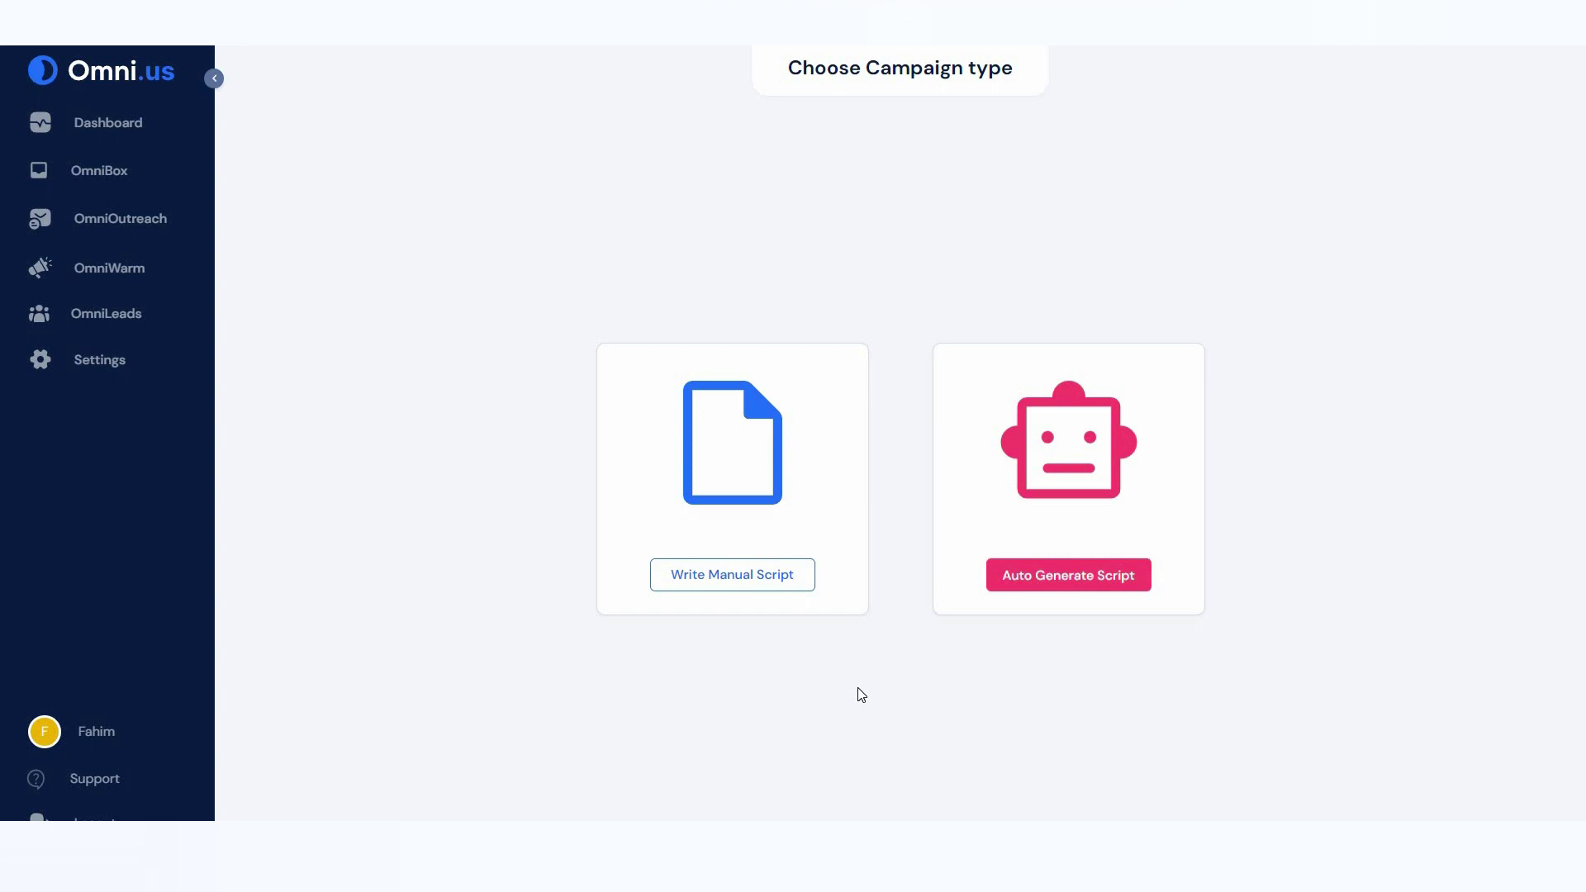
{"action": "left_click", "coordinate": [756, 582]}
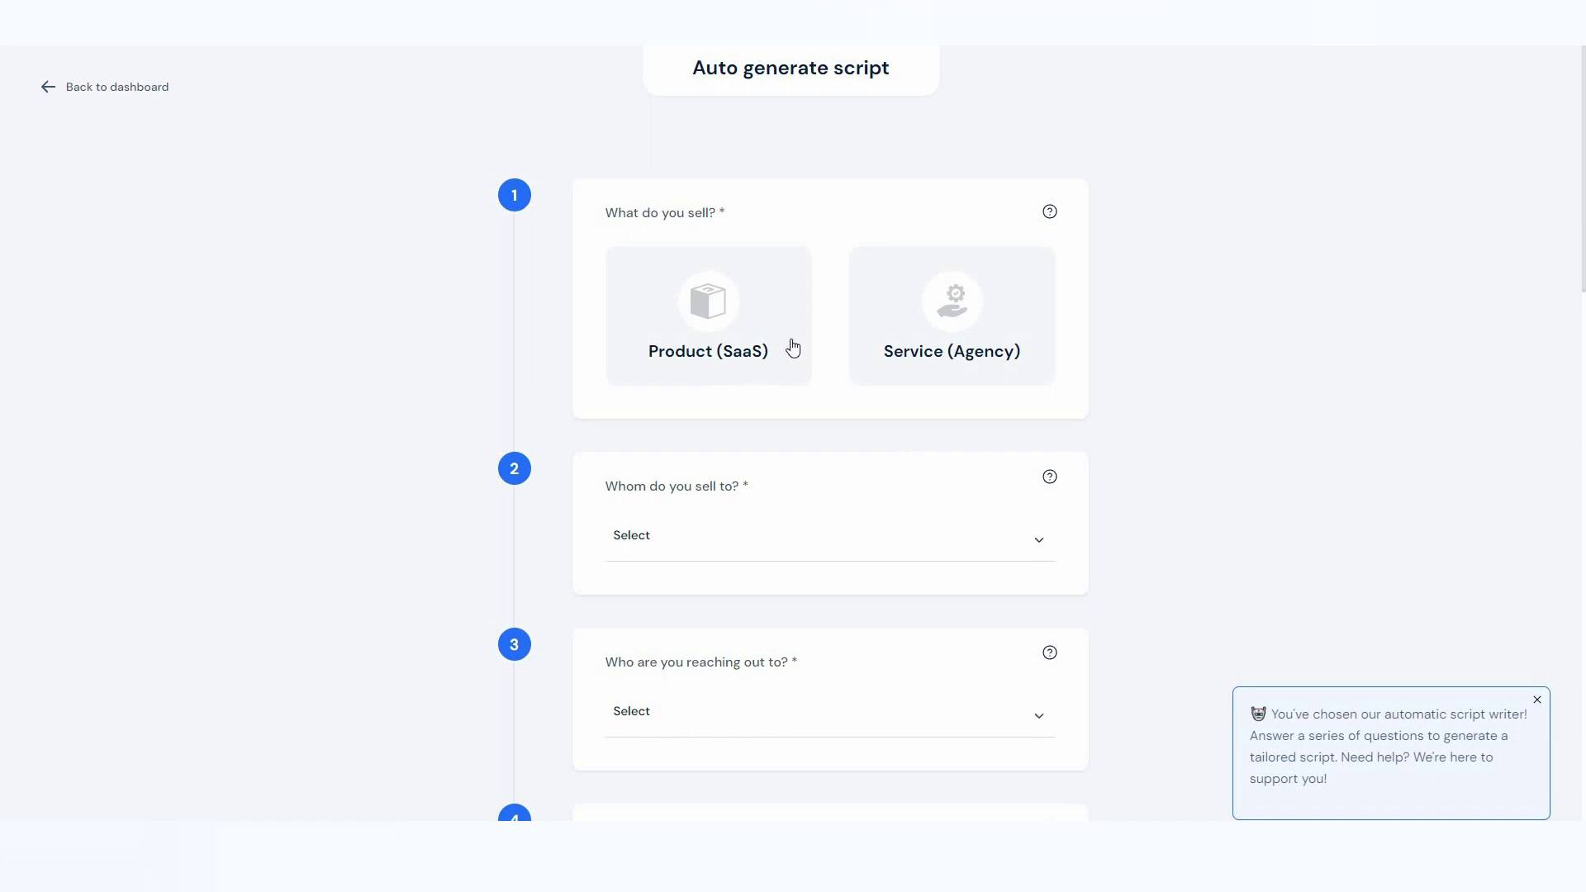
Step: Describe the offer as a SaaS product aimed at Mid Market companies and C-Level contacts
{"action": "left_click", "coordinate": [766, 322]}
{"action": "scroll", "coordinate": [698, 455], "scroll_direction": "down", "scroll_amount": 1}
{"action": "left_click", "coordinate": [699, 456]}
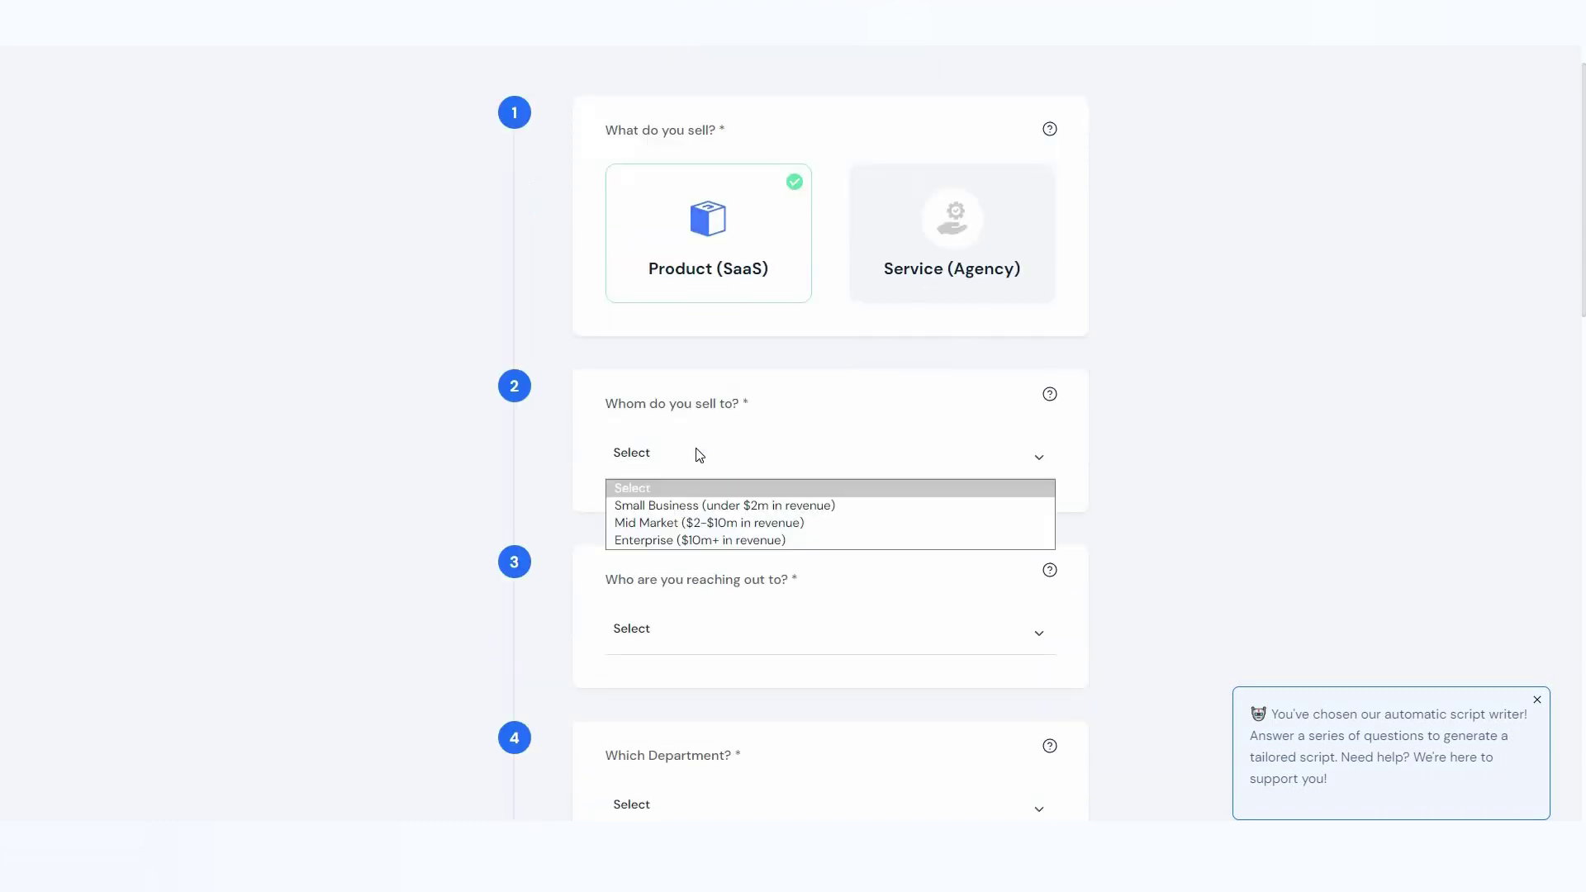
{"action": "left_click", "coordinate": [710, 521]}
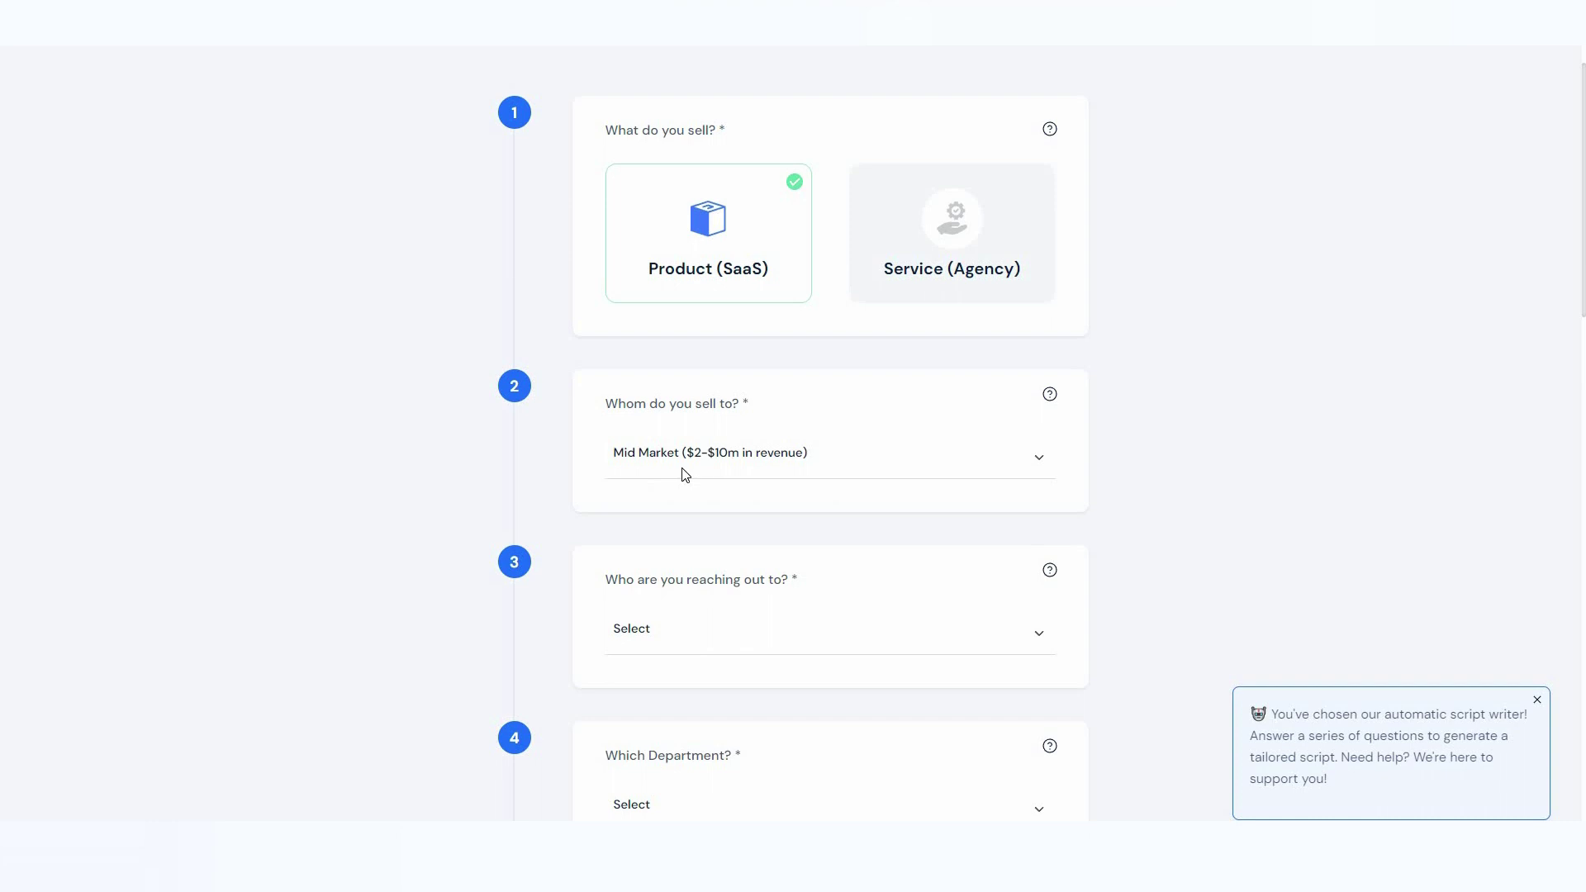
{"action": "scroll", "coordinate": [684, 471], "scroll_direction": "down", "scroll_amount": 2}
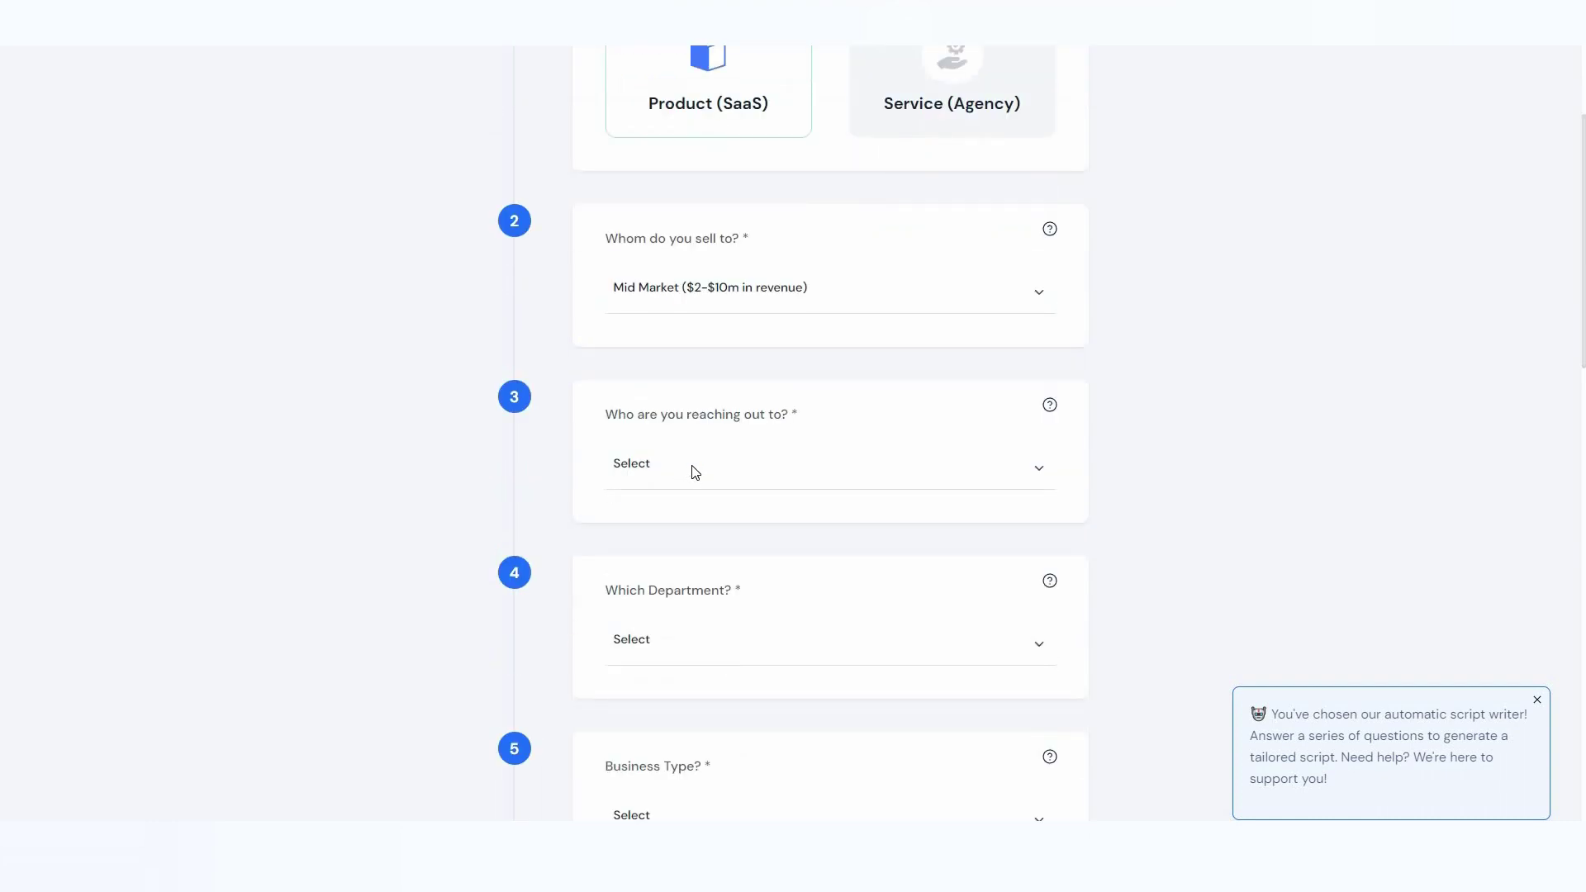
{"action": "left_click", "coordinate": [694, 473]}
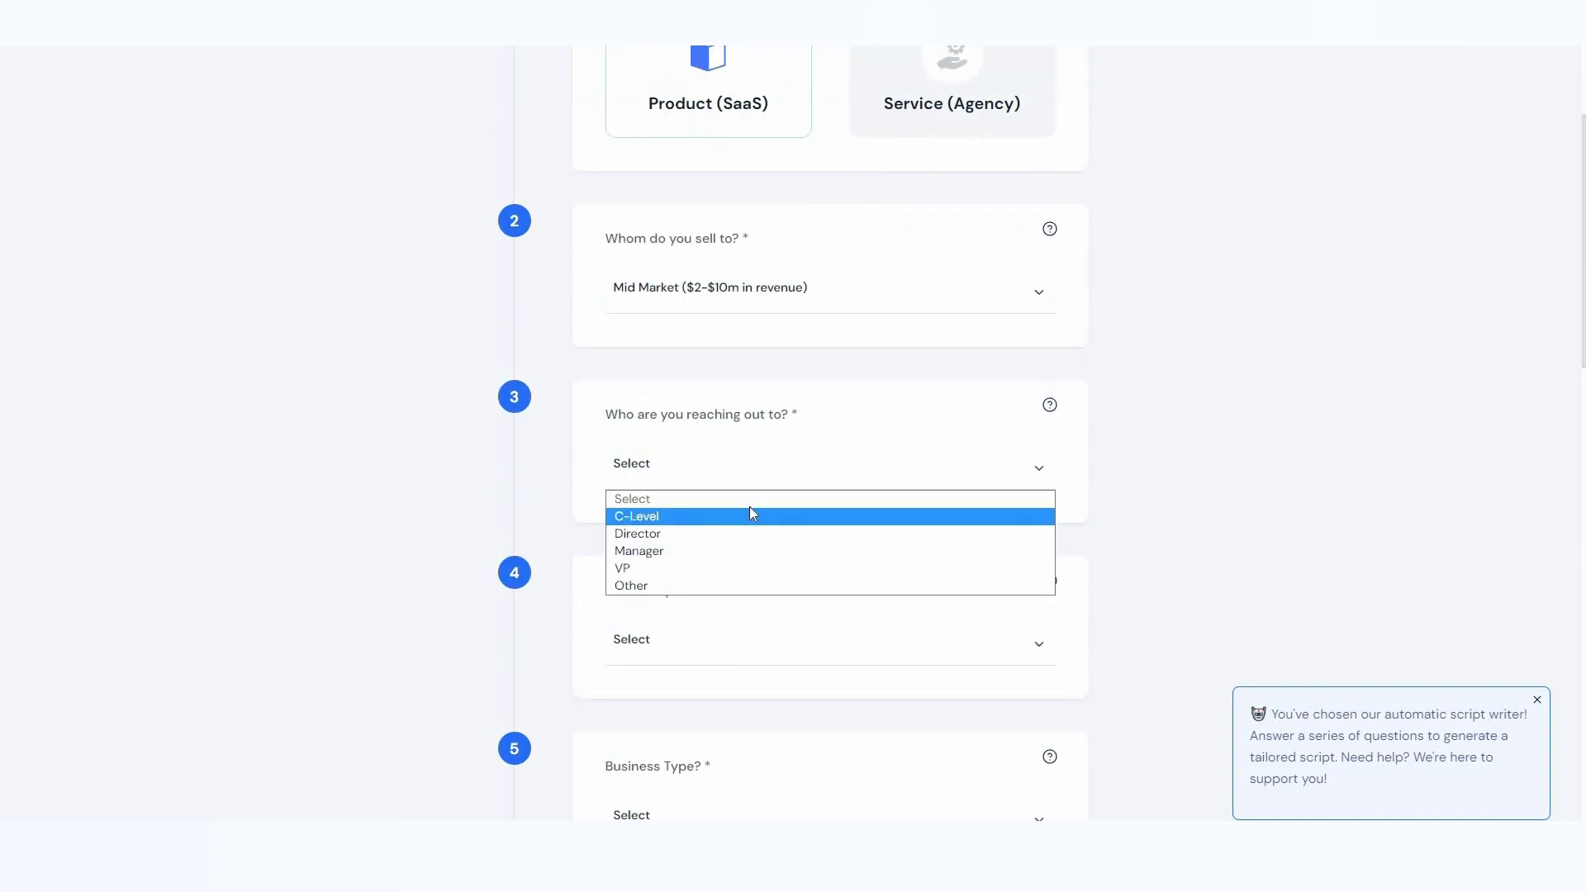
{"action": "left_click", "coordinate": [748, 515]}
Step: Set the target department to IT and the business type to E-commerce
{"action": "scroll", "coordinate": [666, 488], "scroll_direction": "down", "scroll_amount": 2}
{"action": "left_click", "coordinate": [695, 475]}
{"action": "left_click", "coordinate": [683, 561]}
{"action": "scroll", "coordinate": [684, 492], "scroll_direction": "down", "scroll_amount": 2}
{"action": "left_click", "coordinate": [685, 486]}
{"action": "left_click", "coordinate": [652, 746]}
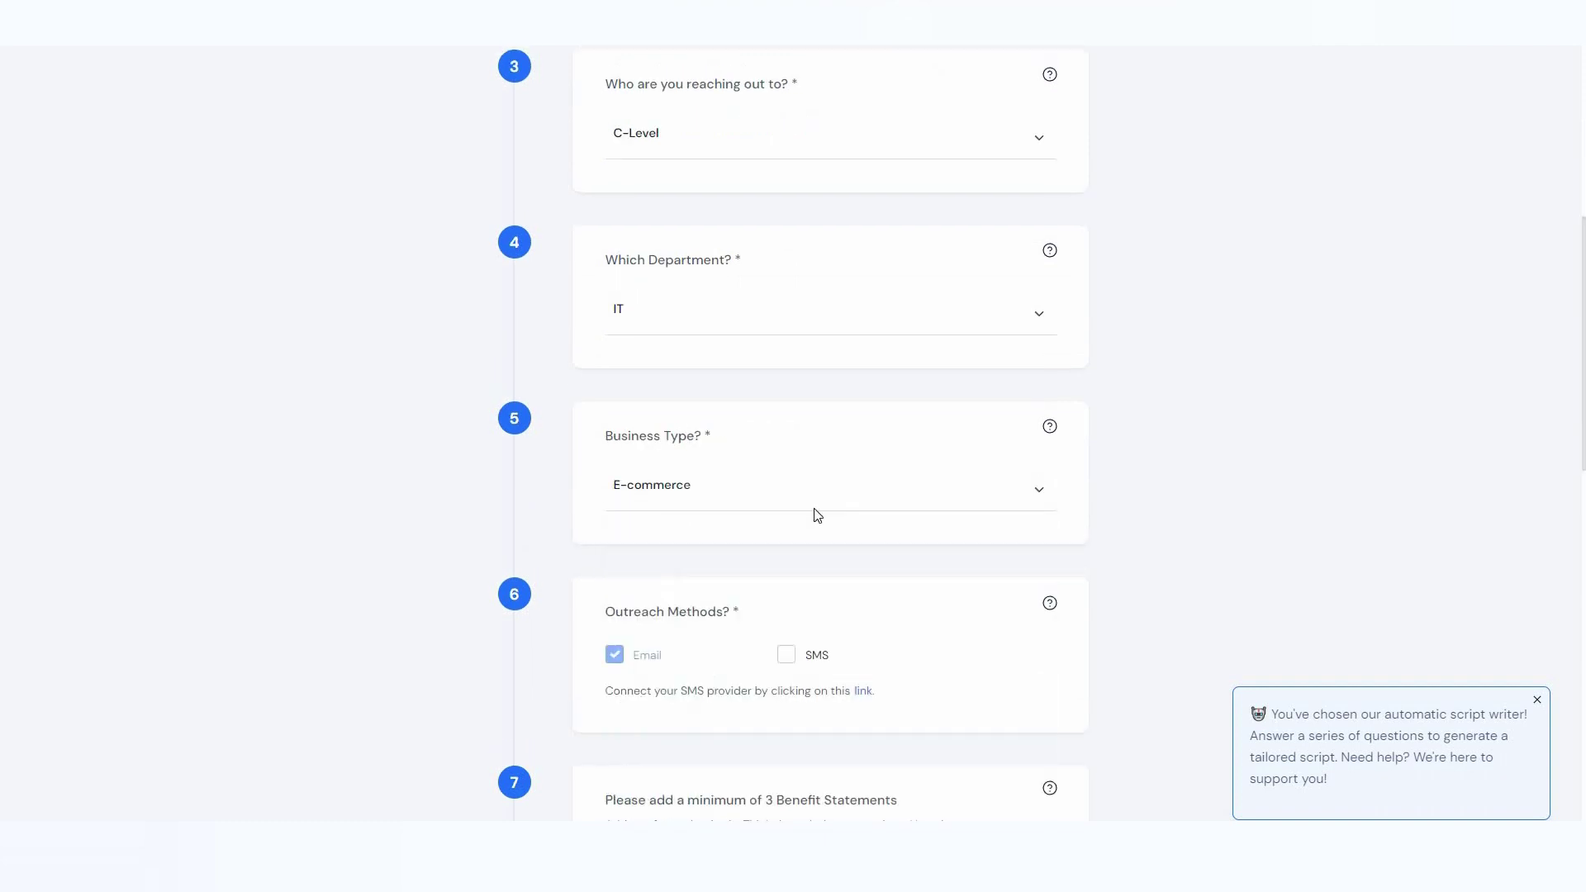
{"action": "scroll", "coordinate": [627, 516], "scroll_direction": "down", "scroll_amount": 2}
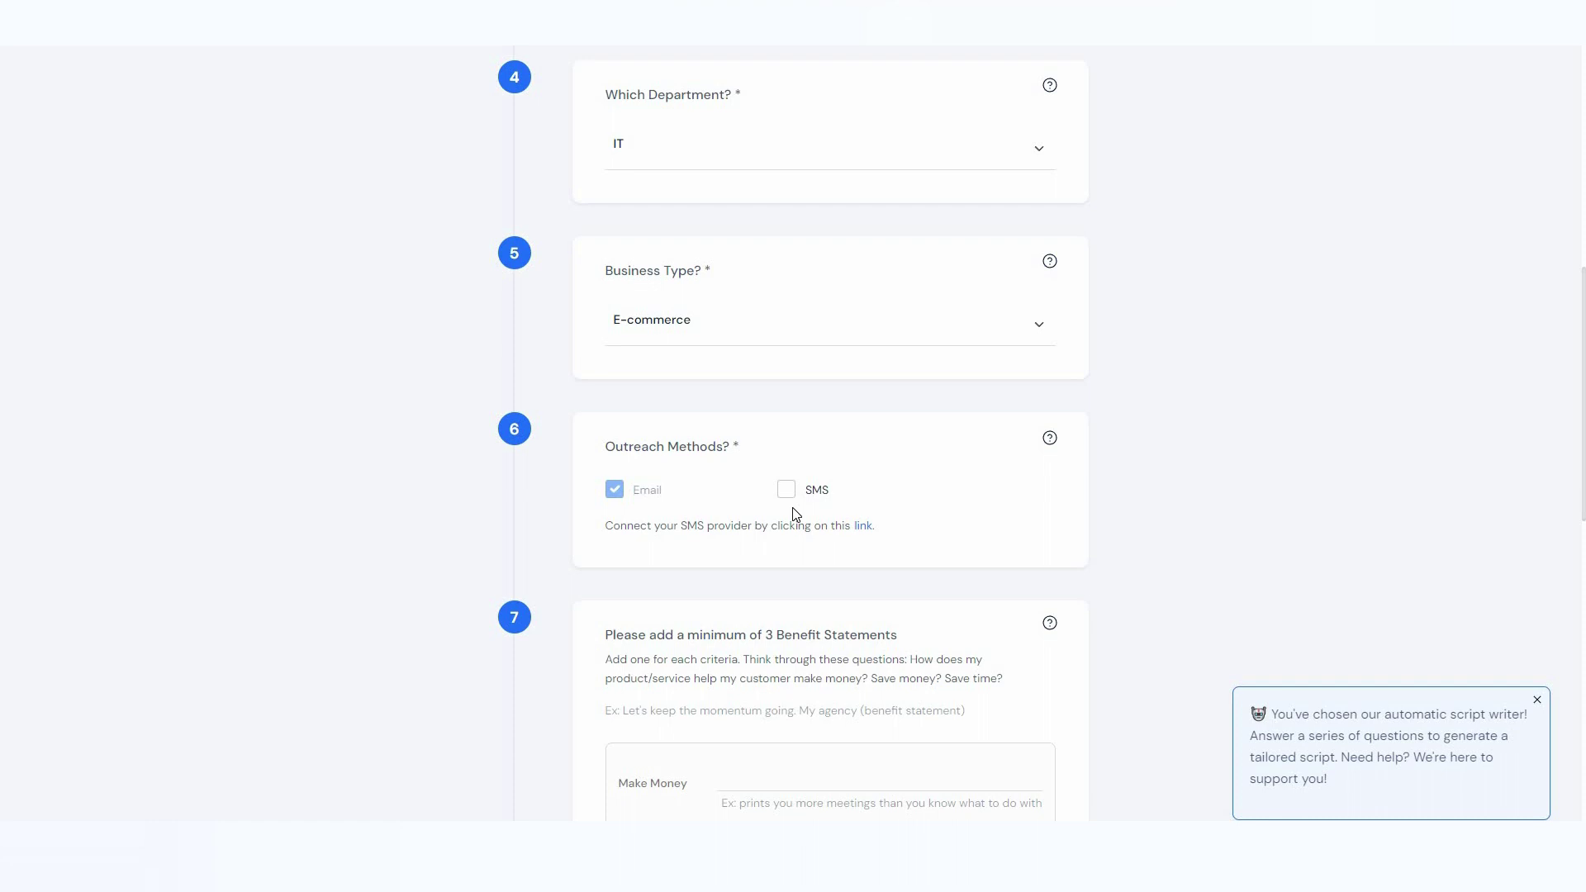
{"action": "scroll", "coordinate": [795, 513], "scroll_direction": "down", "scroll_amount": 3}
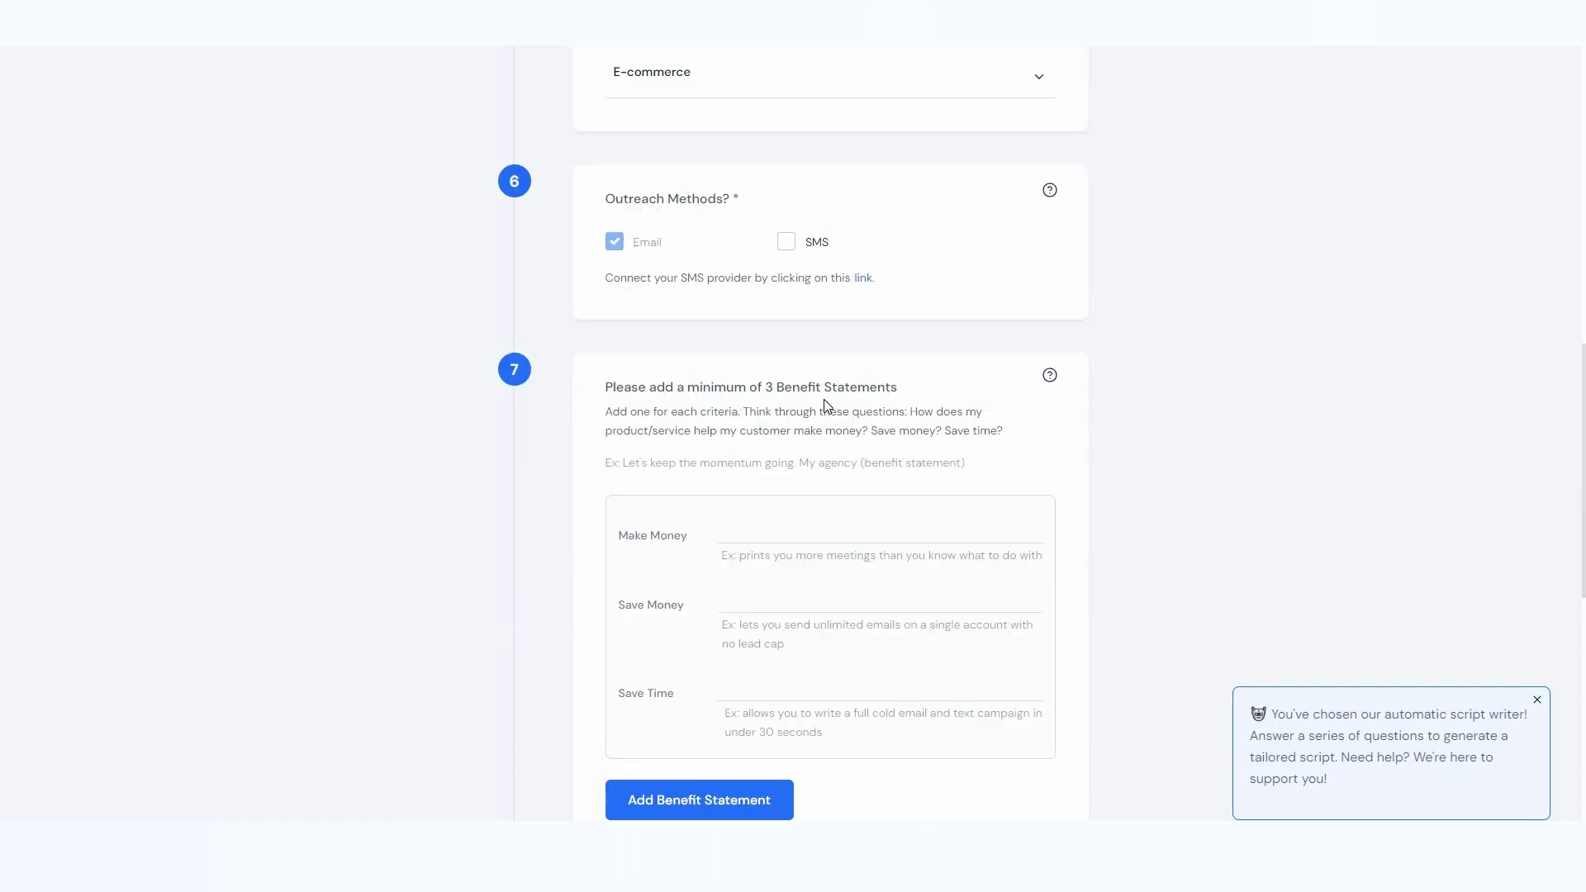
{"action": "scroll", "coordinate": [824, 428], "scroll_direction": "down", "scroll_amount": 1}
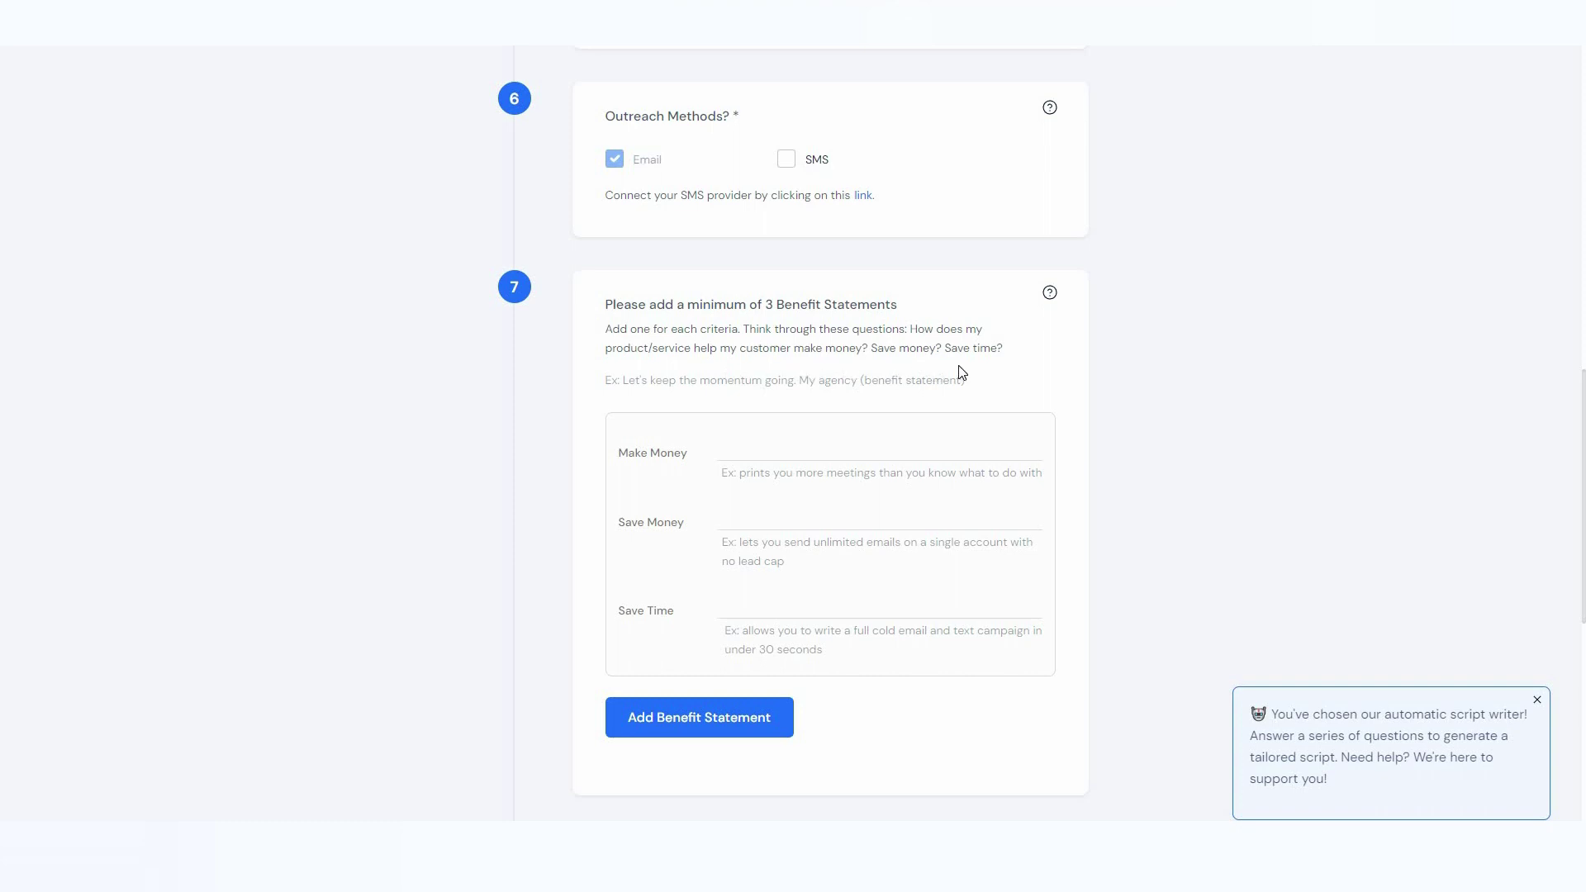
Step: Add three pasted benefit statements, including 'prints you more meetings'
{"action": "scroll", "coordinate": [901, 460], "scroll_direction": "down", "scroll_amount": 3}
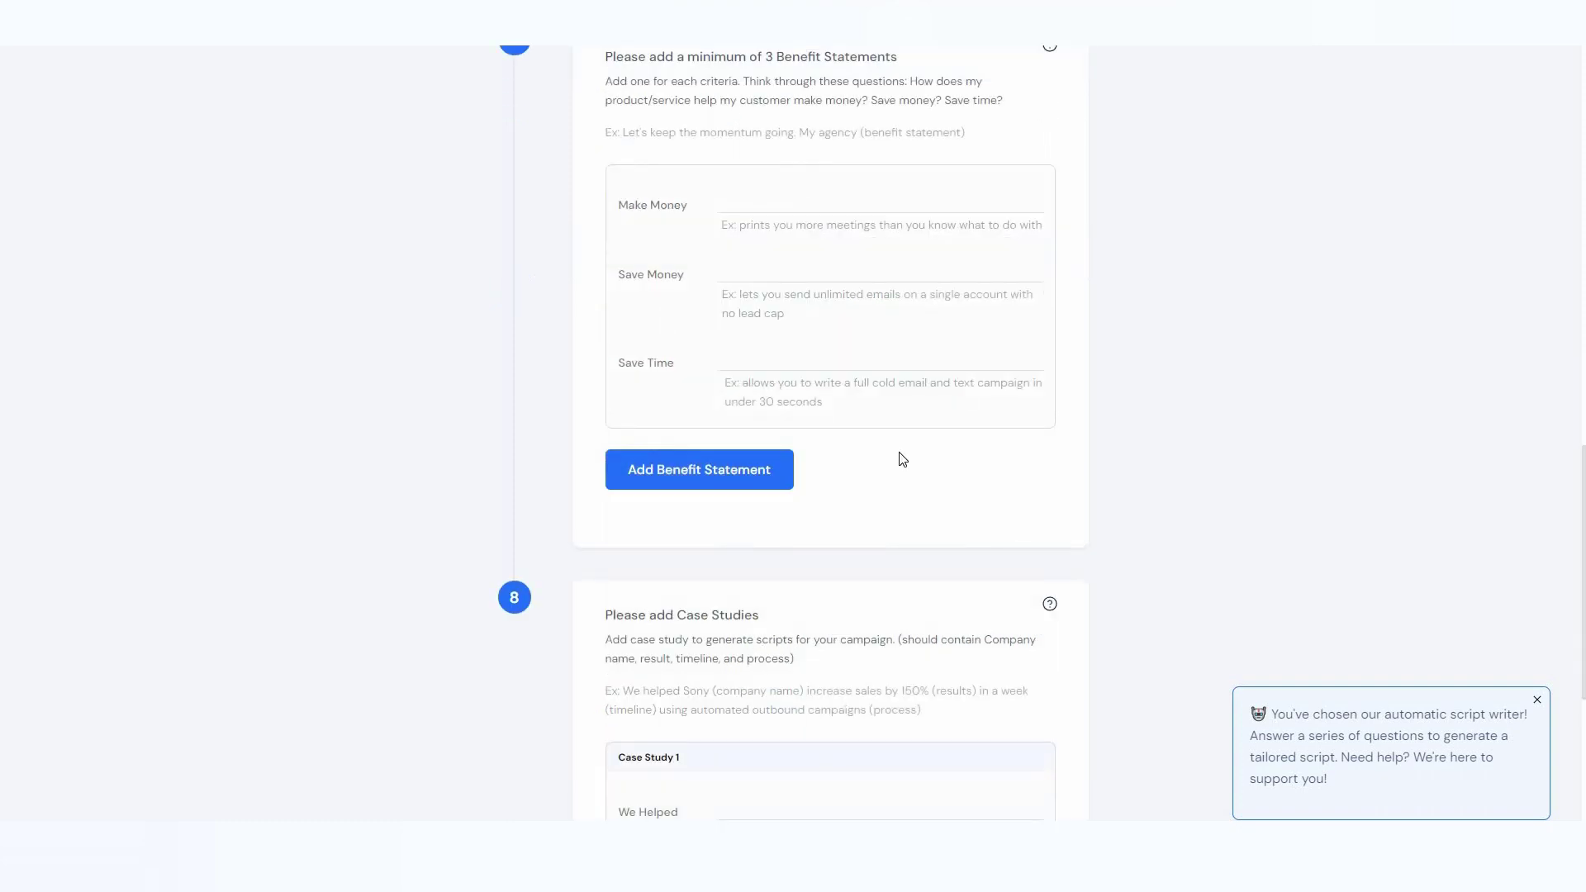
{"action": "left_click", "coordinate": [701, 469]}
{"action": "type", "text": "will make you an extra 30k per month"}
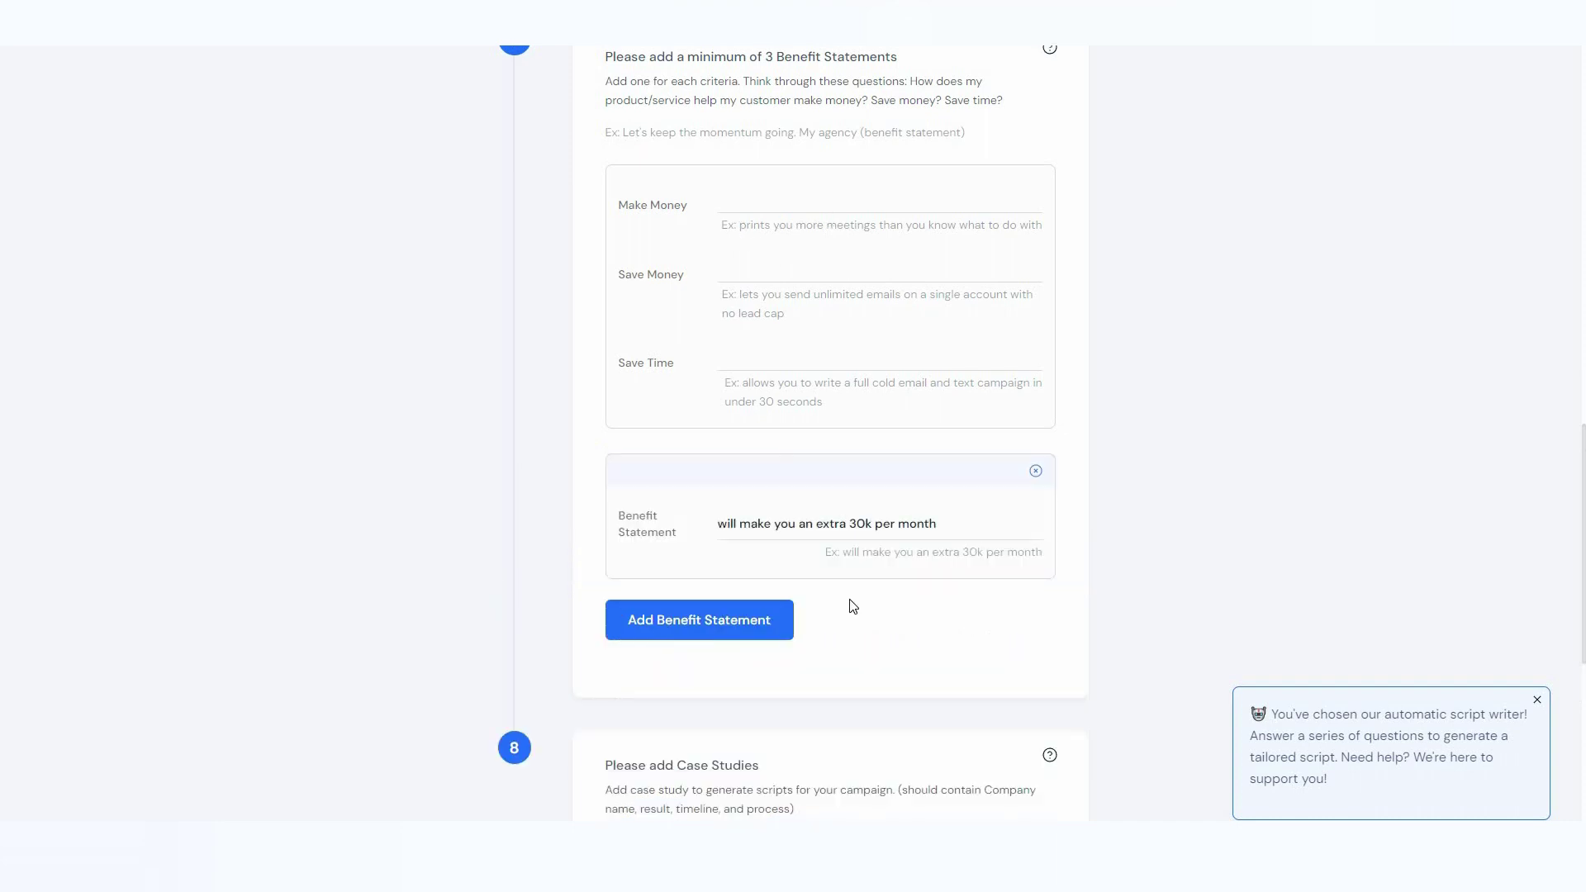
{"action": "left_click", "coordinate": [735, 623]}
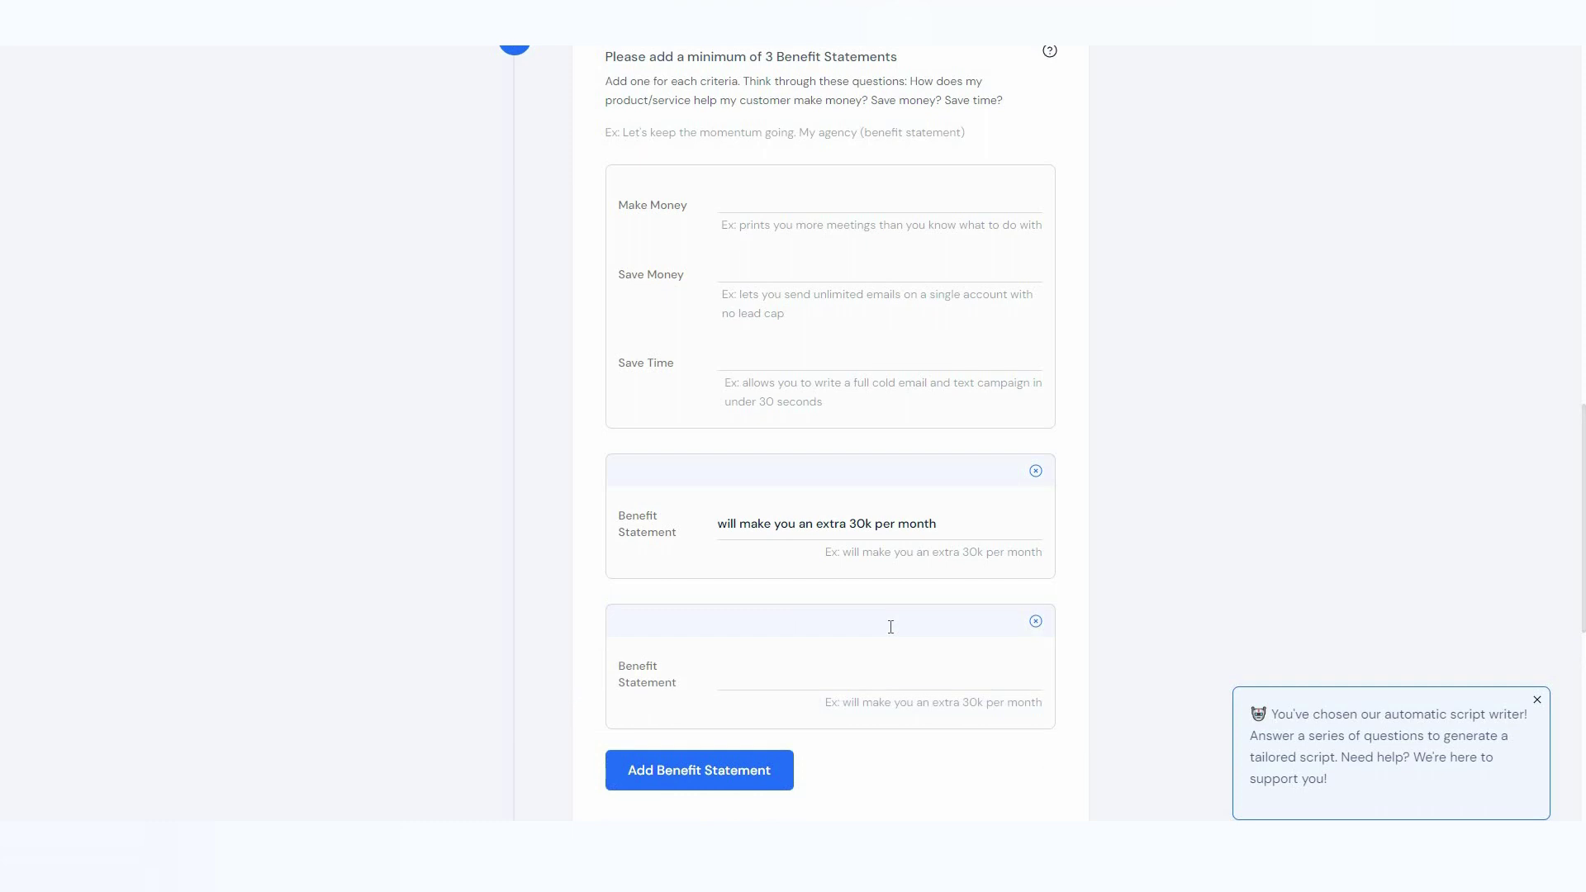
{"action": "scroll", "coordinate": [891, 626], "scroll_direction": "down", "scroll_amount": 1}
{"action": "type", "text": "prints you more meetings"}
{"action": "left_click", "coordinate": [697, 705]}
{"action": "scroll", "coordinate": [924, 661], "scroll_direction": "down", "scroll_amount": 2}
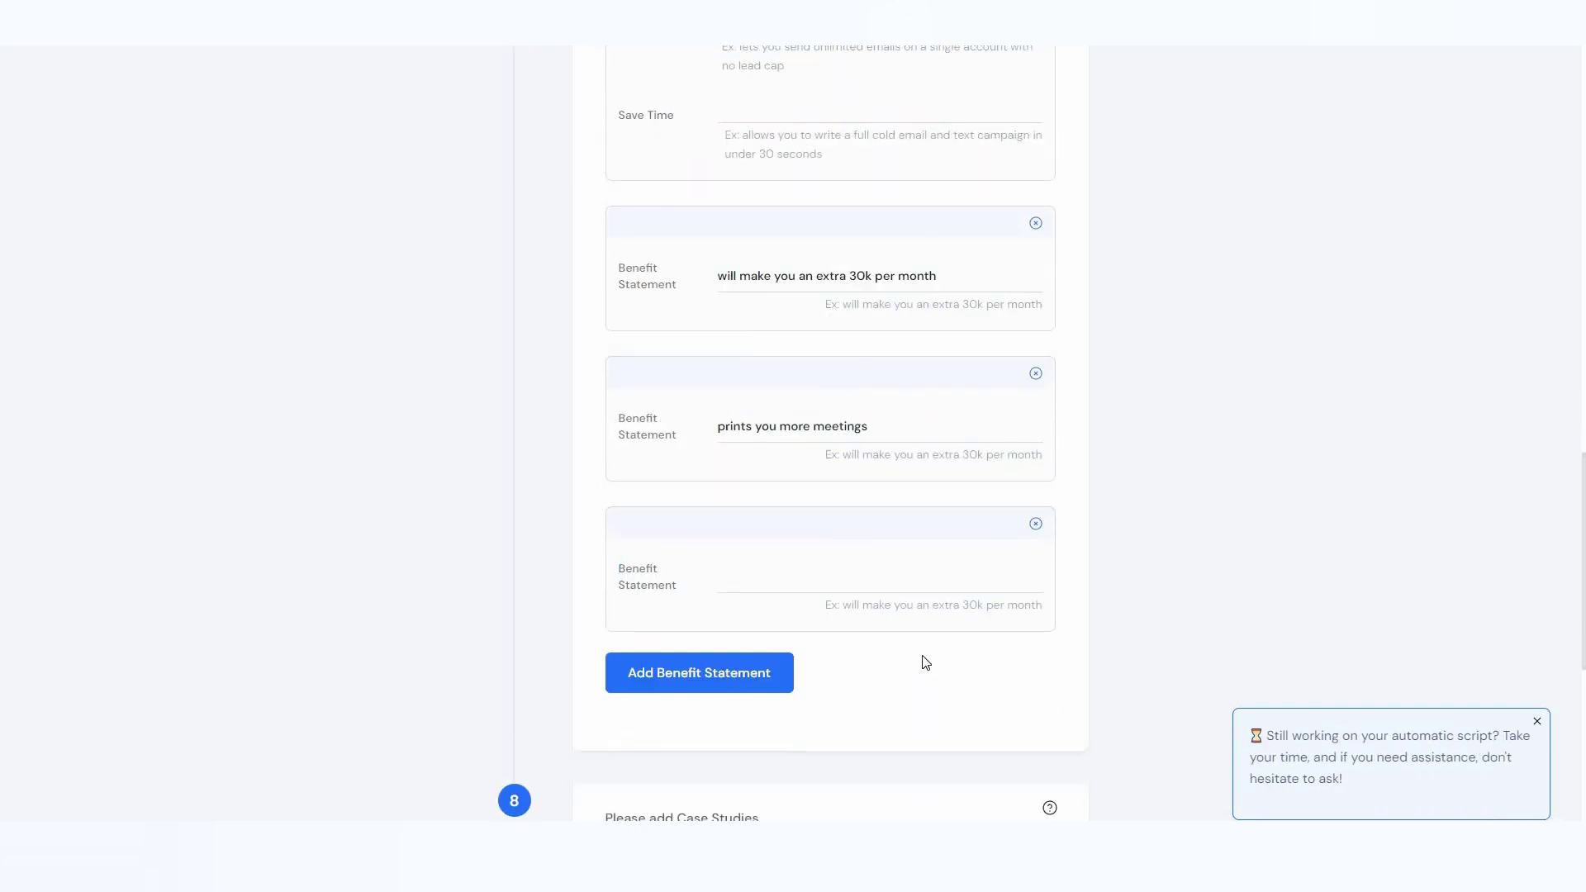
{"action": "type", "text": "will make you an extra 30k per month"}
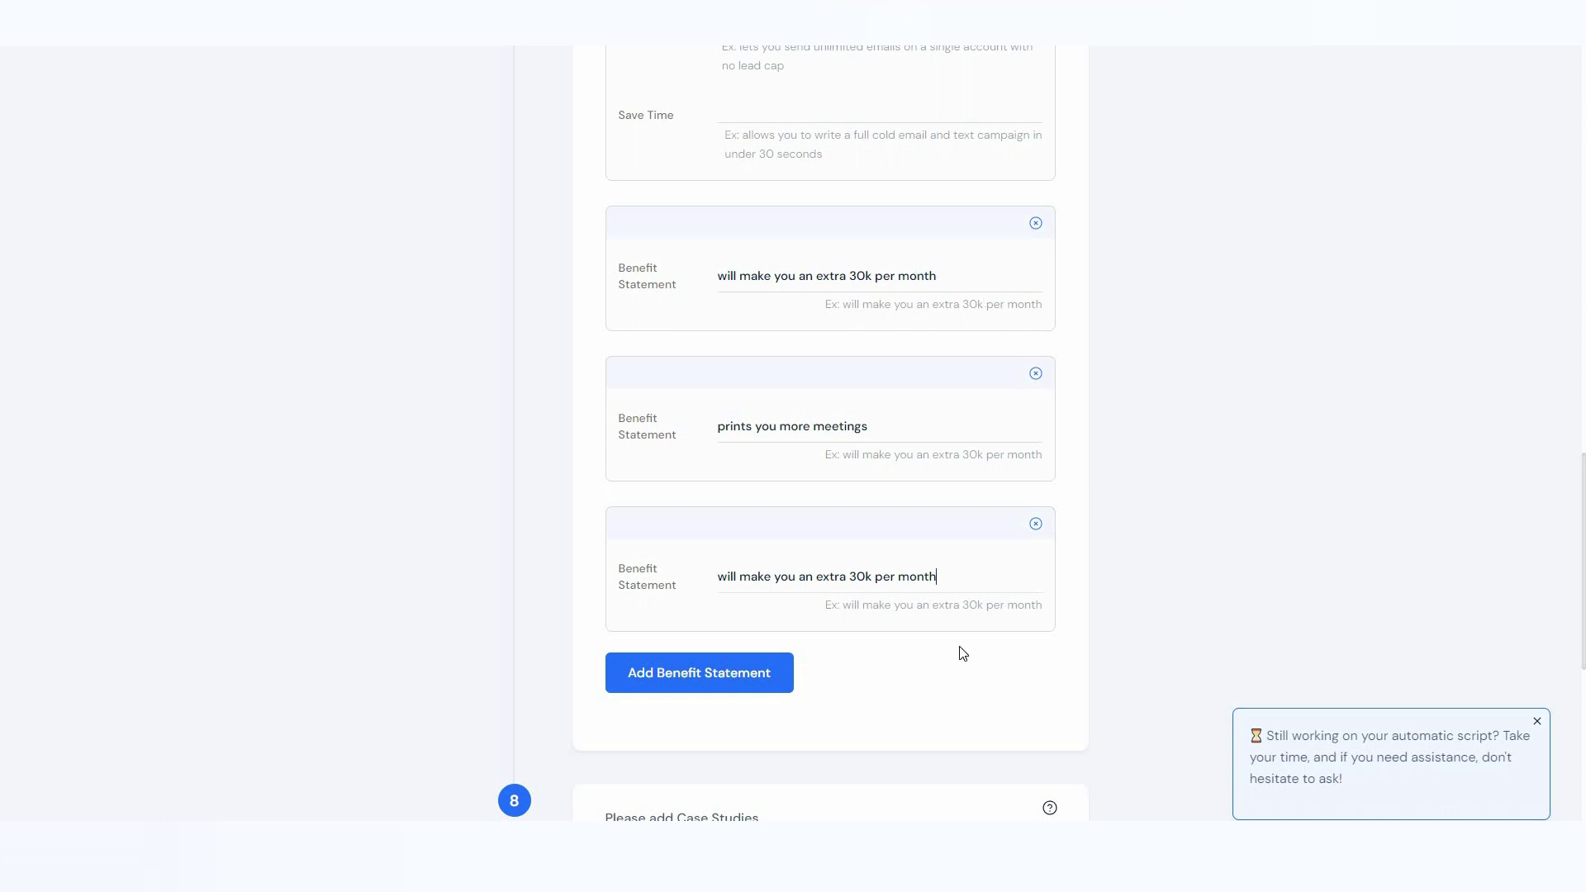
Step: Leave the case study Results, Timeline and Process fields blank and generate the email scripts
{"action": "scroll", "coordinate": [844, 689], "scroll_direction": "down", "scroll_amount": 5}
{"action": "scroll", "coordinate": [872, 379], "scroll_direction": "down", "scroll_amount": 1}
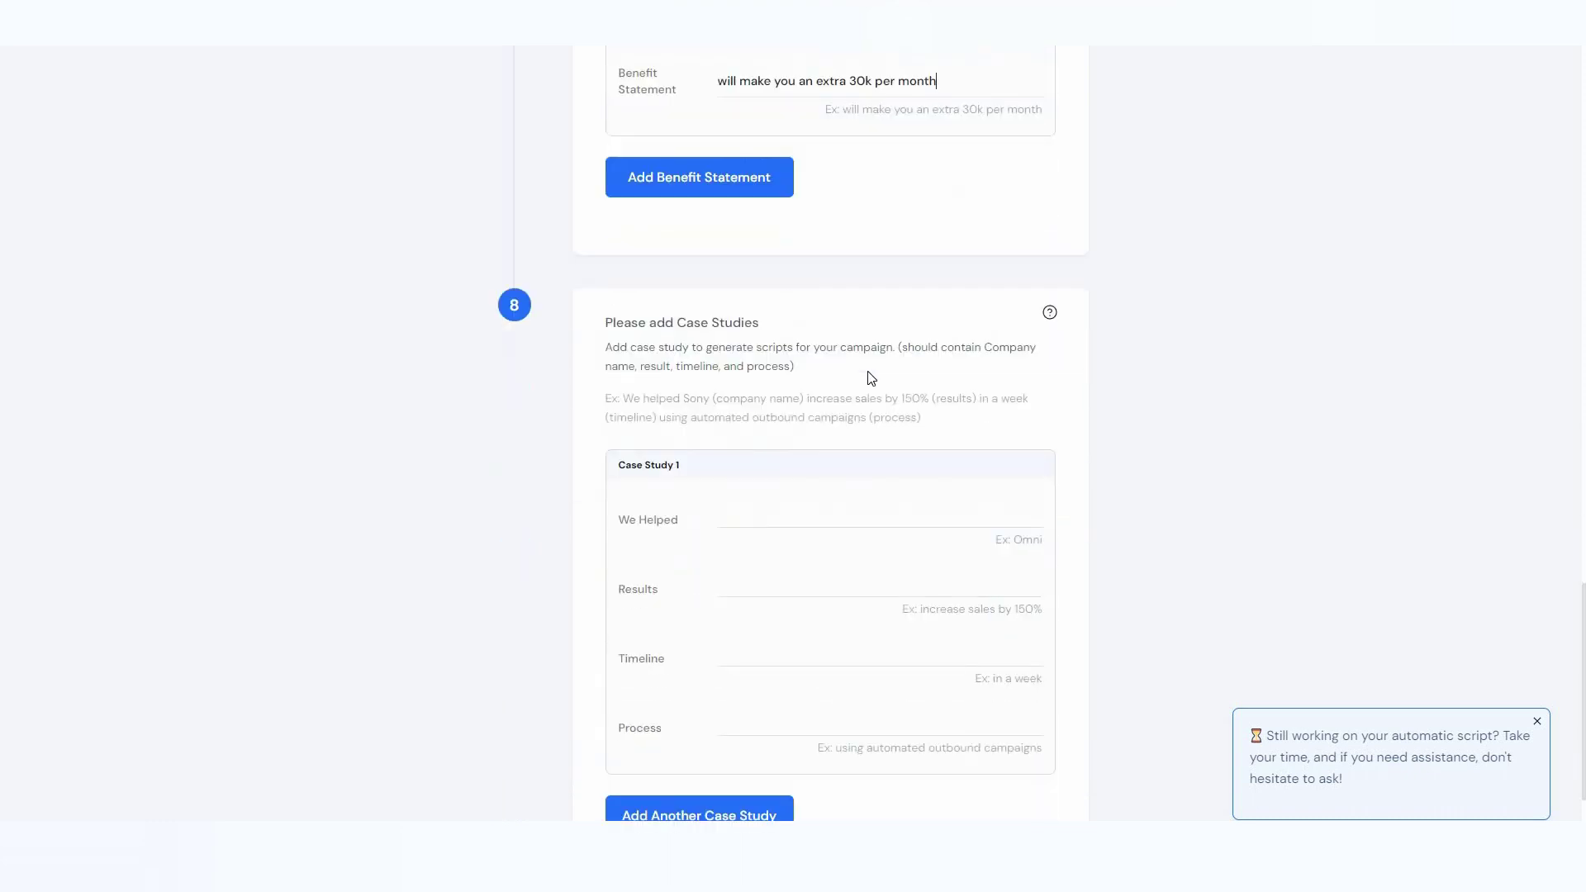
{"action": "scroll", "coordinate": [1101, 431], "scroll_direction": "down", "scroll_amount": 1}
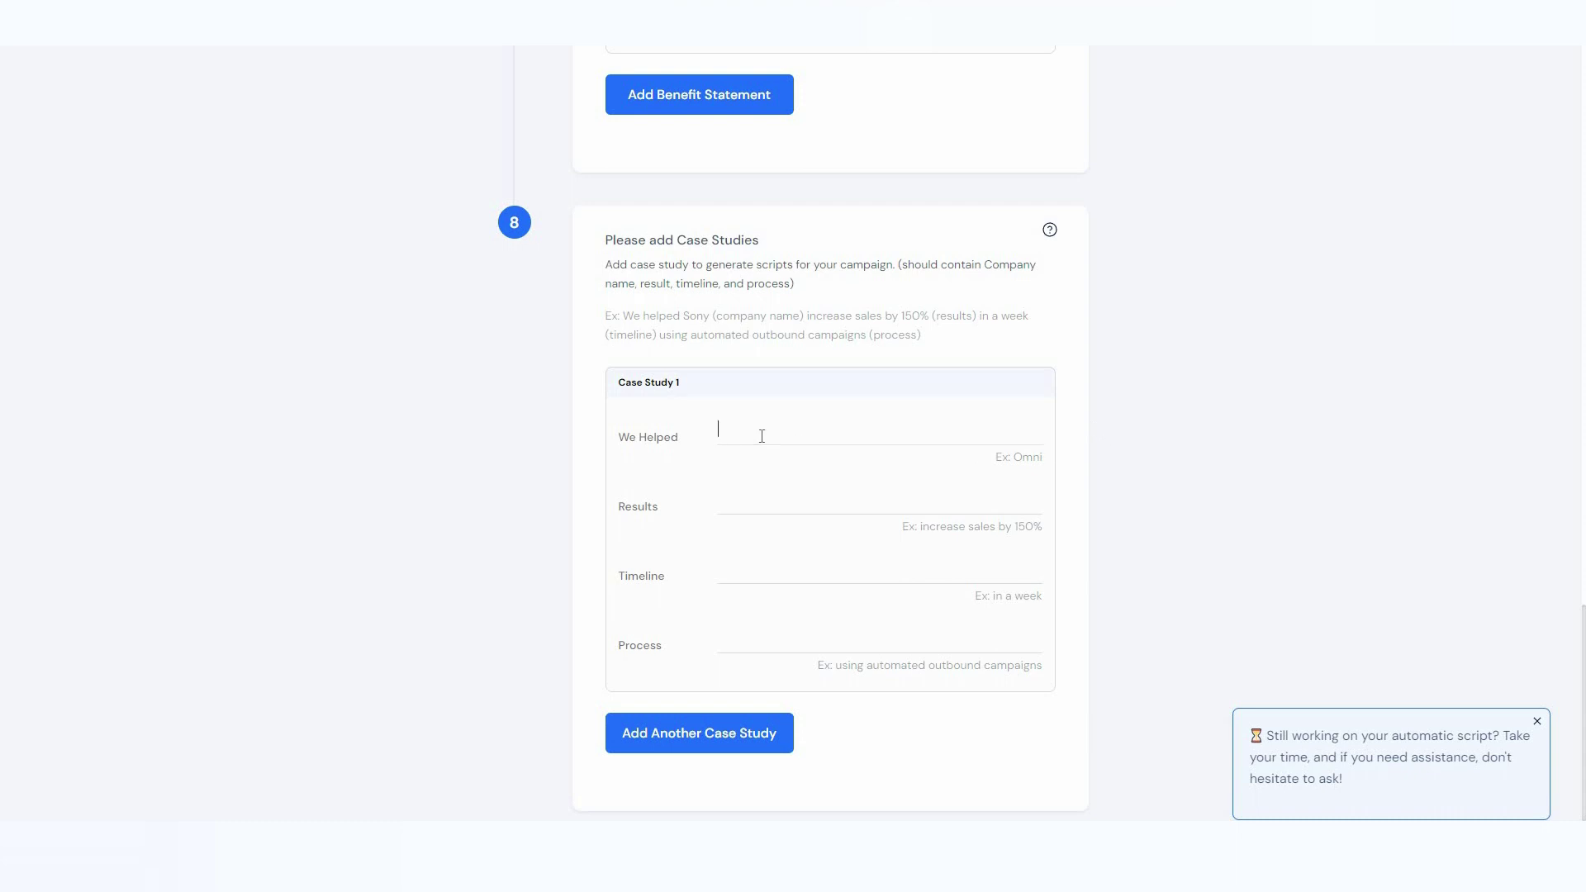
{"action": "scroll", "coordinate": [851, 438], "scroll_direction": "down", "scroll_amount": 1}
{"action": "left_click", "coordinate": [938, 436]}
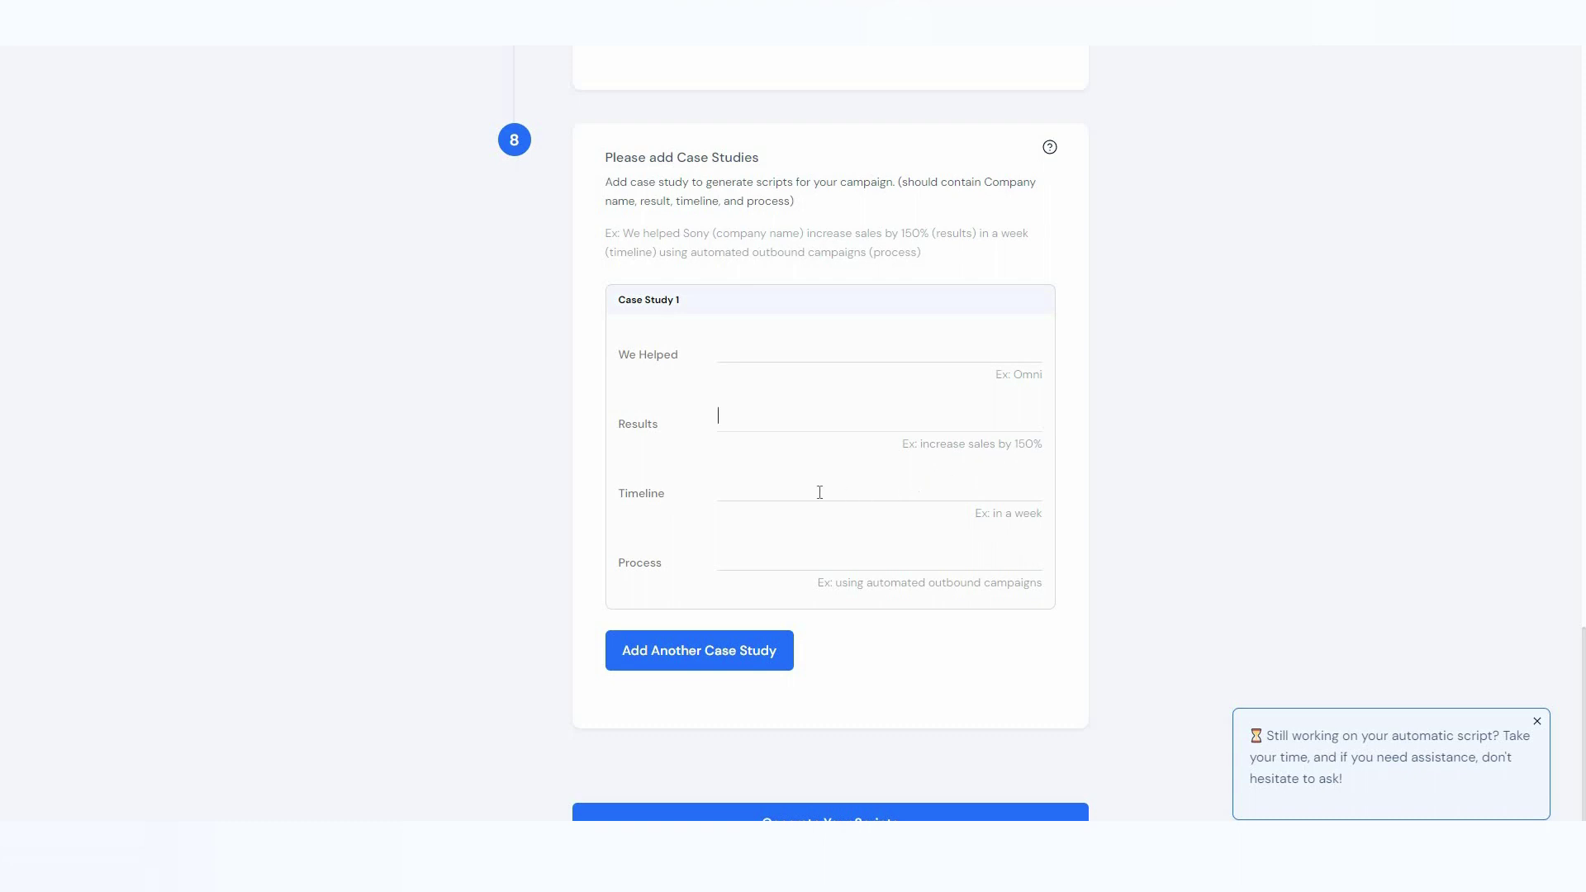
{"action": "left_click", "coordinate": [743, 497]}
{"action": "key", "text": "Tab"}
{"action": "scroll", "coordinate": [964, 768], "scroll_direction": "down", "scroll_amount": 1}
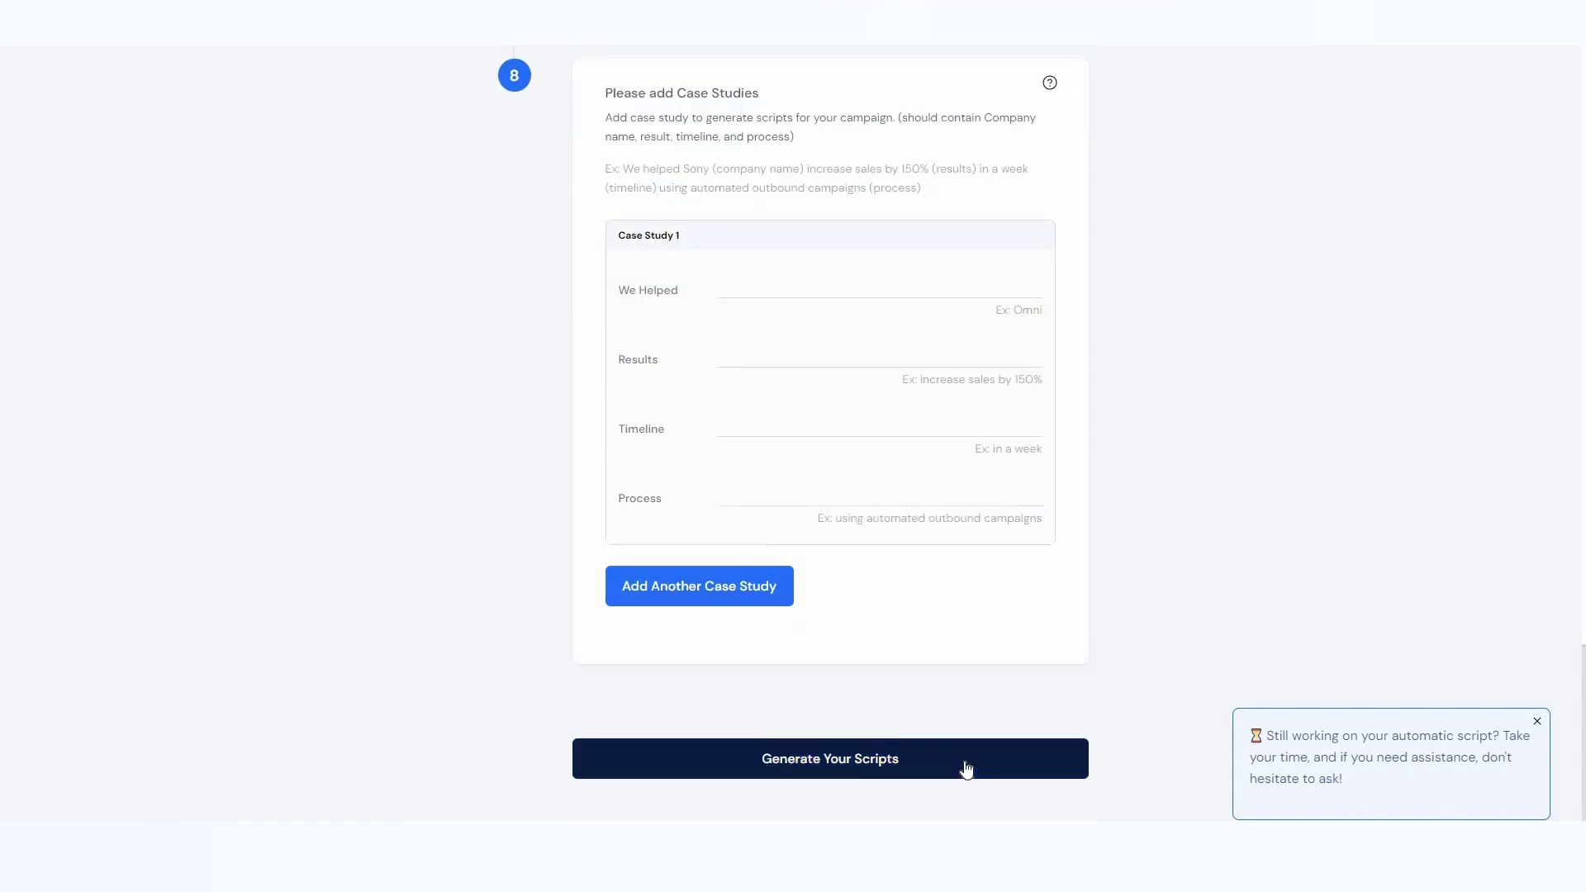
{"action": "left_click", "coordinate": [964, 767]}
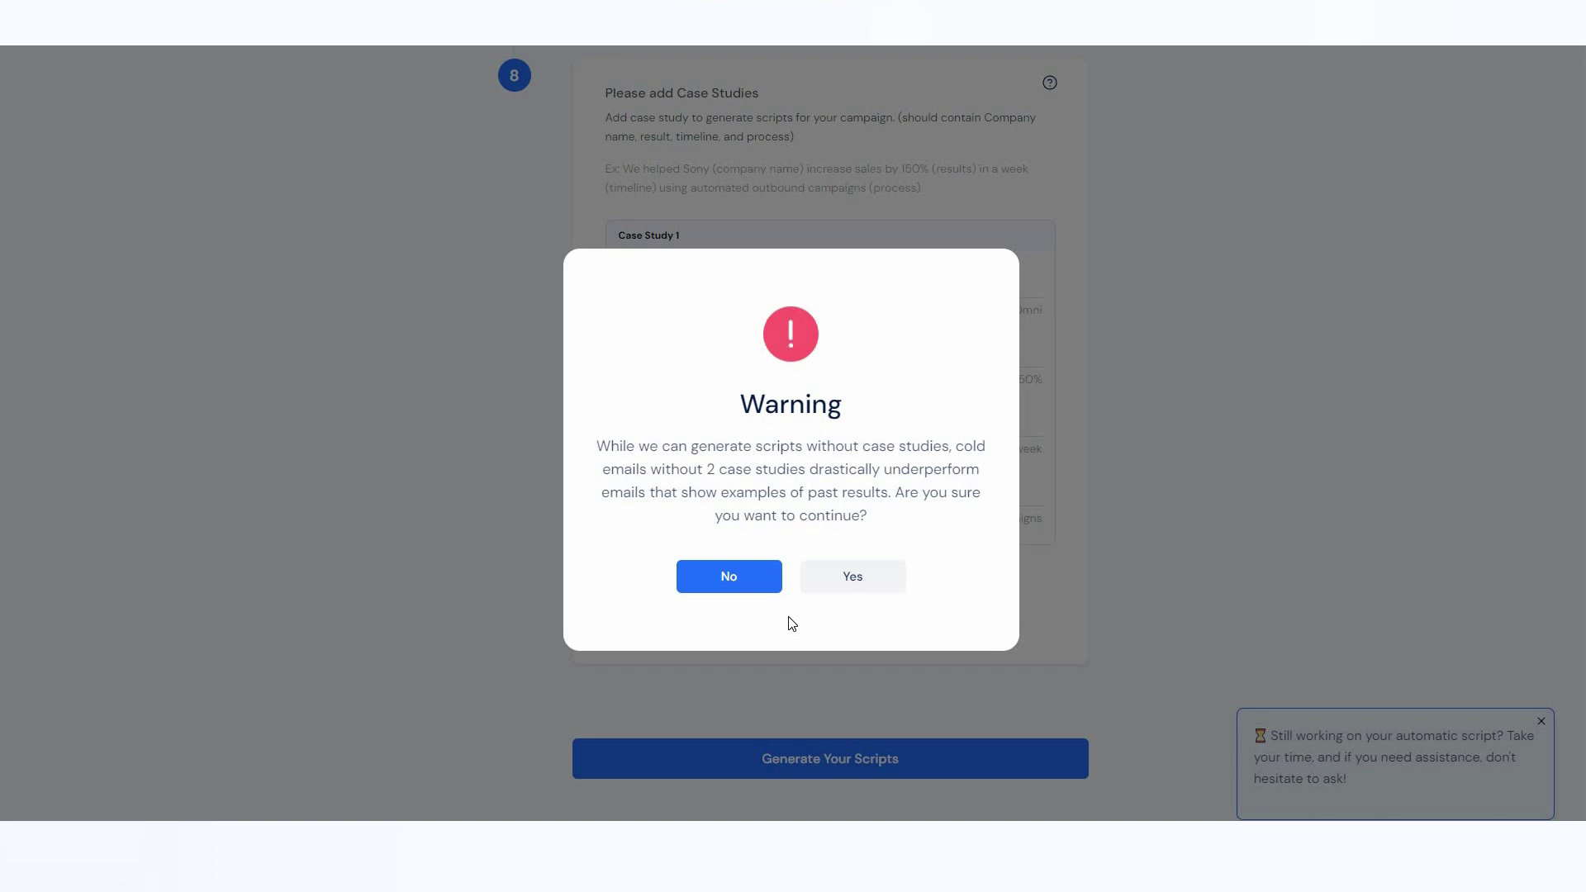
Step: Continue without case studies, then look over emails 2 and 4 and return to email 1
{"action": "left_click", "coordinate": [851, 585]}
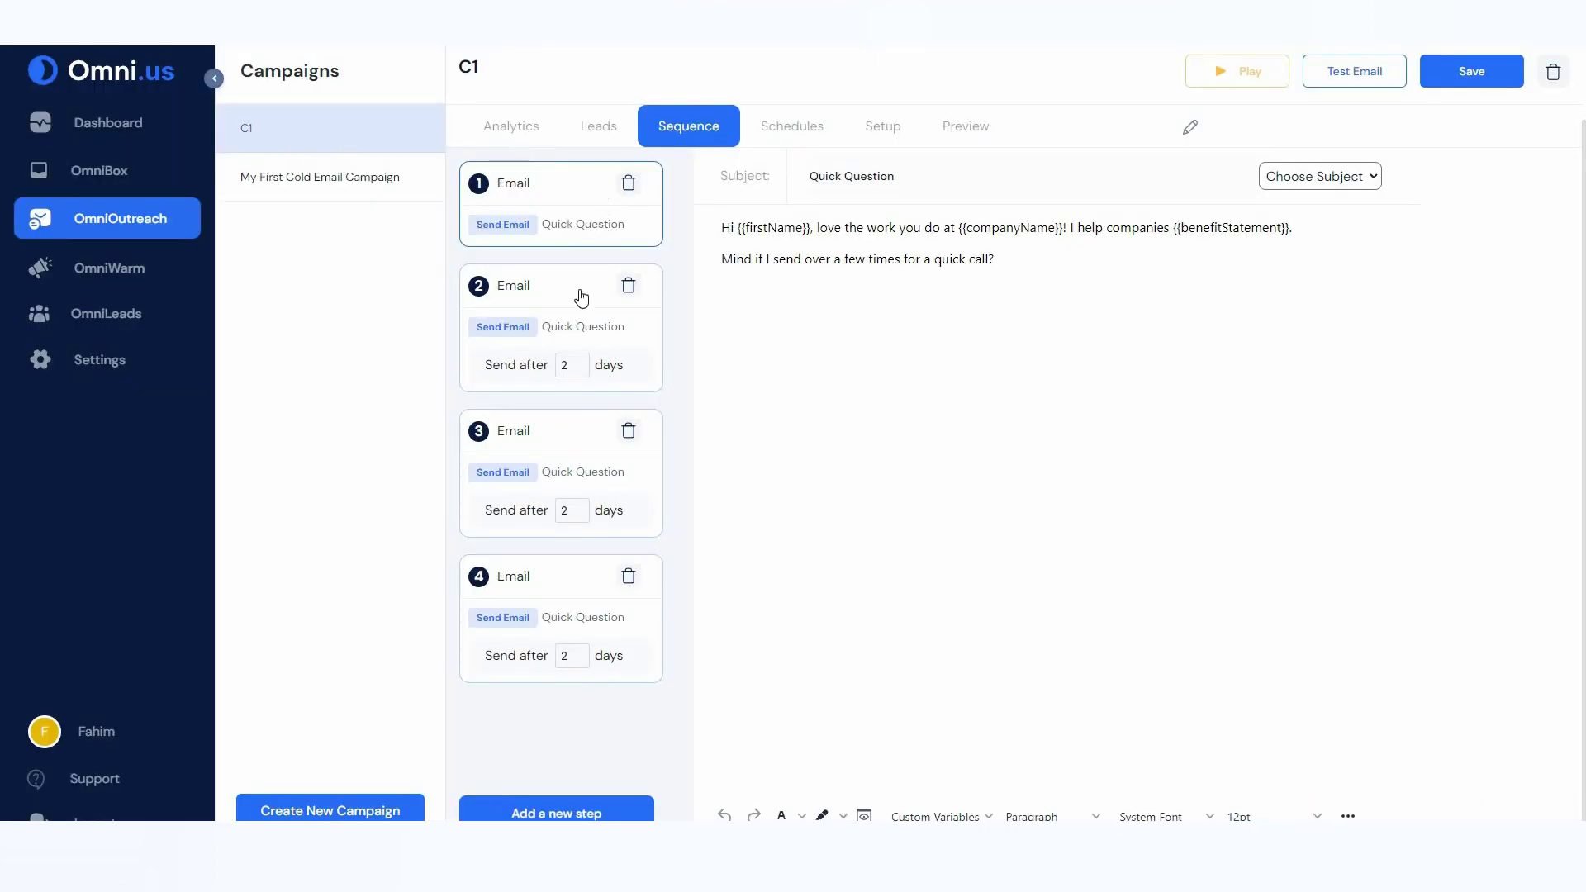
{"action": "left_click", "coordinate": [595, 442]}
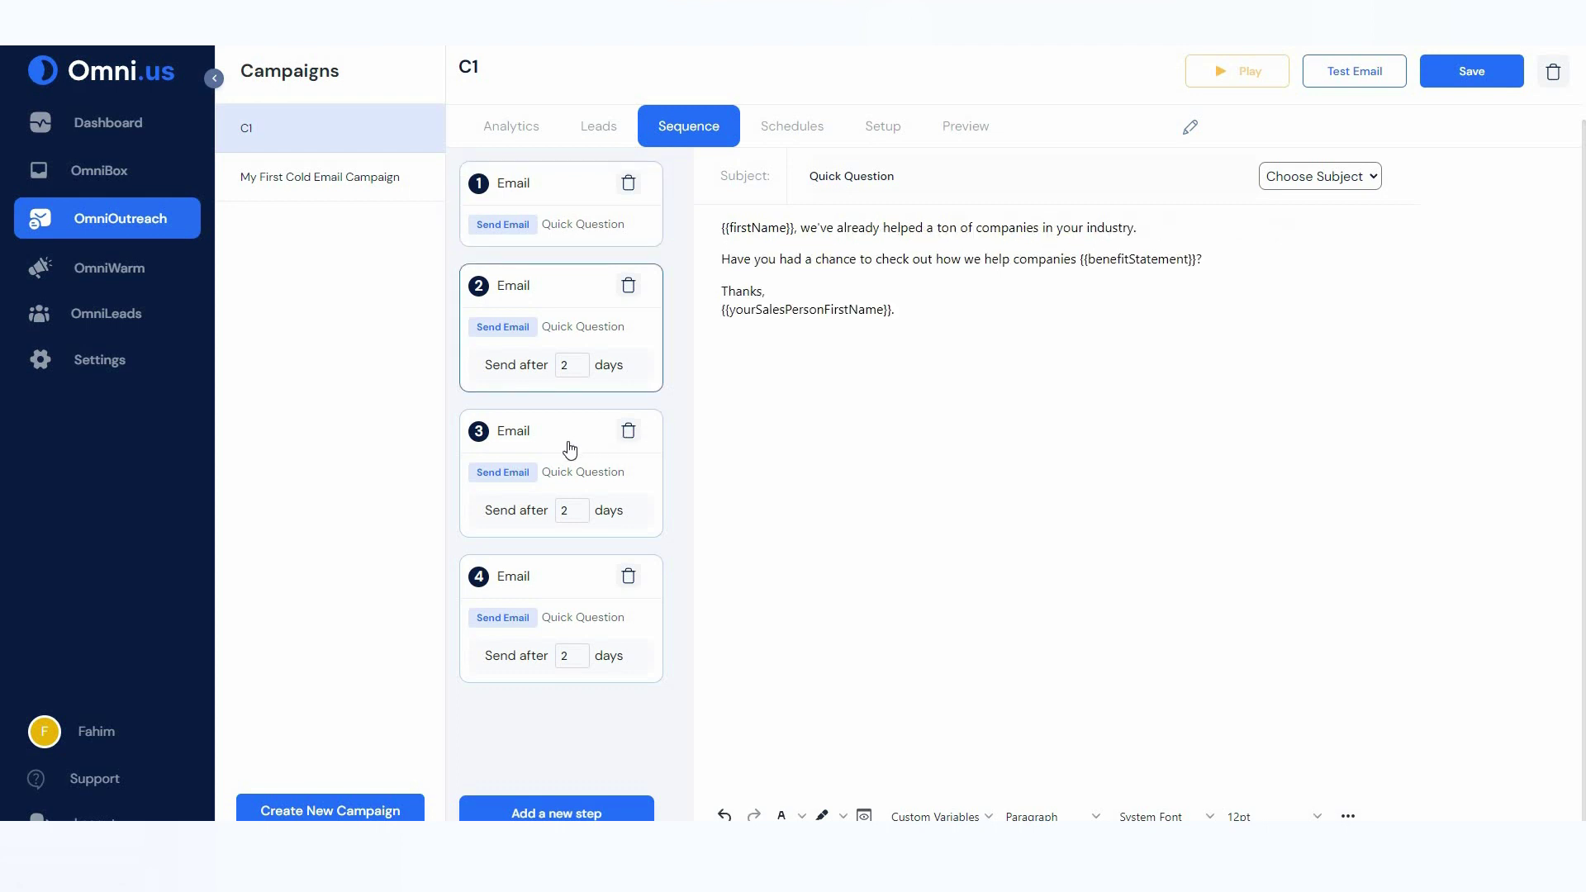
{"action": "left_click", "coordinate": [579, 588]}
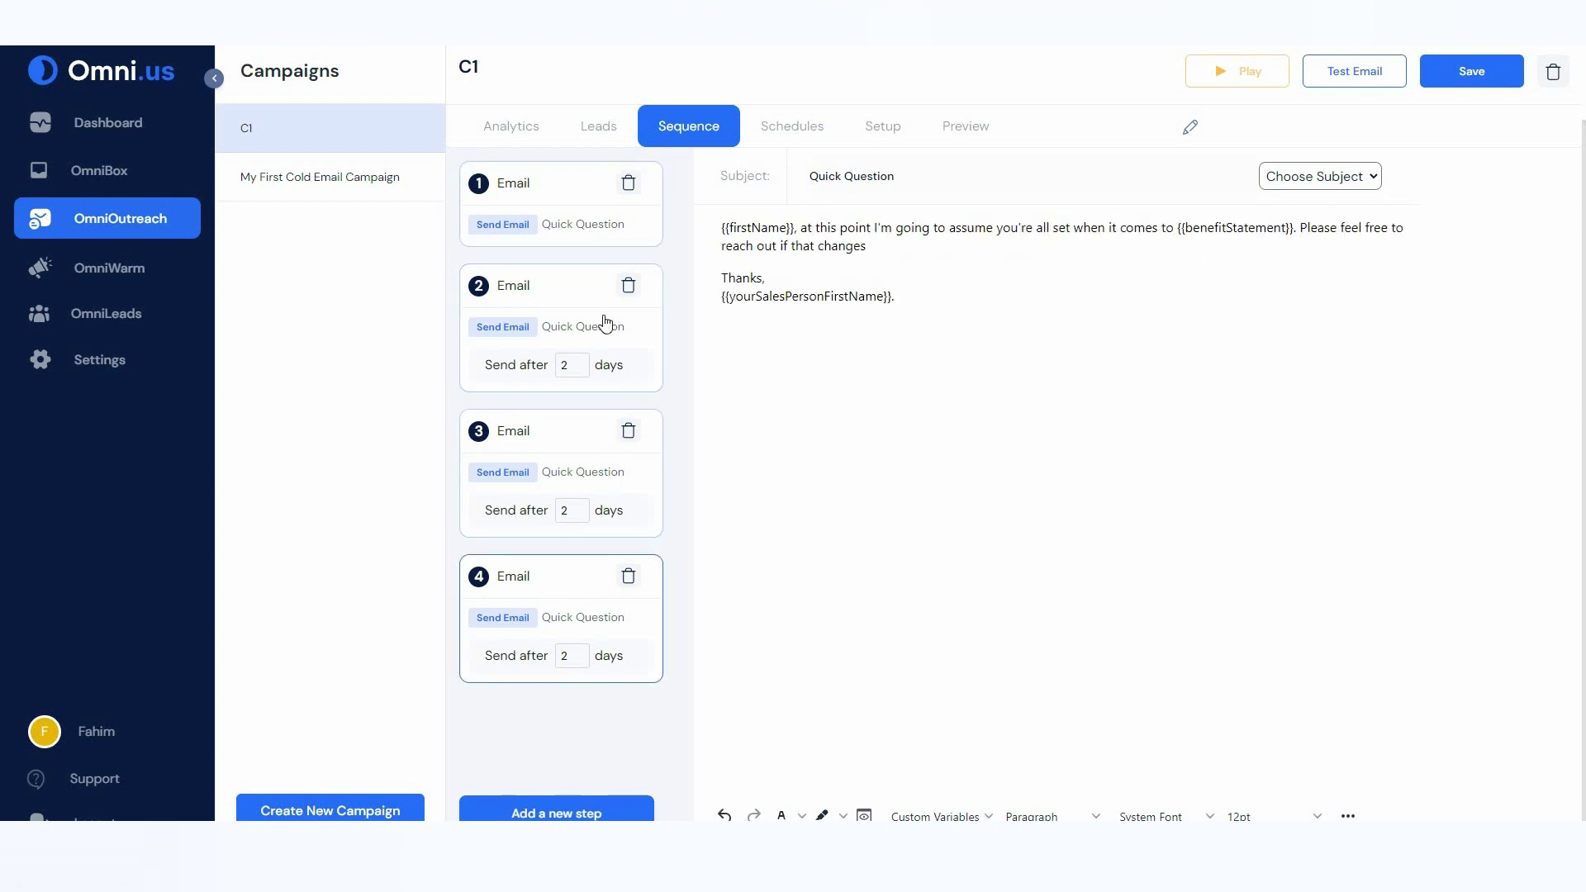
{"action": "left_click", "coordinate": [574, 209]}
Step: Go through C1's Analytics, Leads, Sequence, Schedules, Setup and Preview tabs, then visit OmniWarm
{"action": "left_click", "coordinate": [508, 141]}
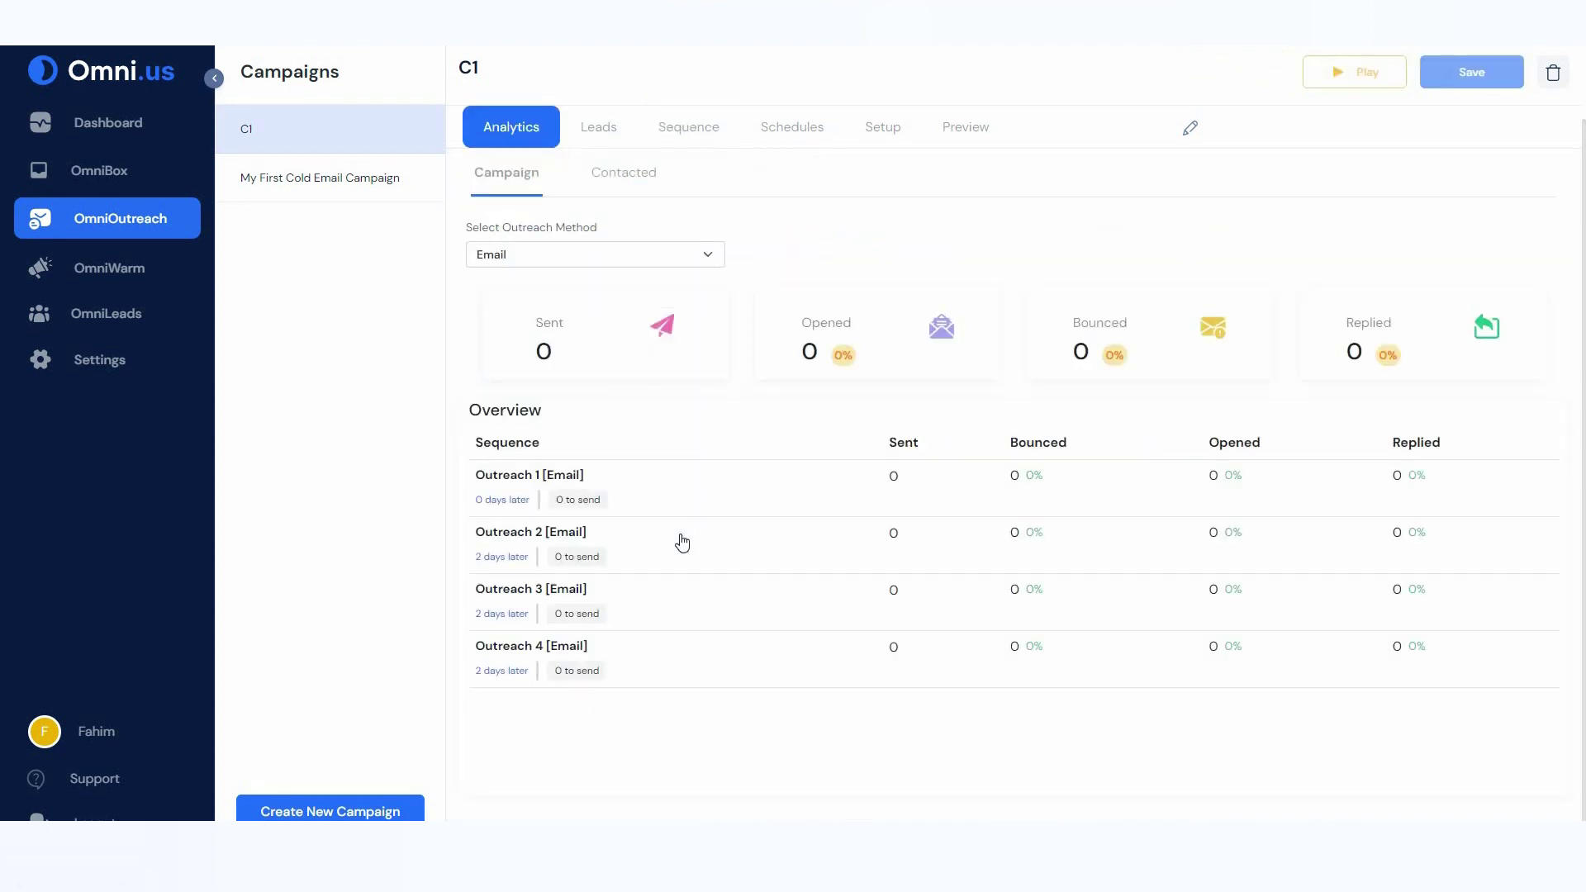
{"action": "left_click", "coordinate": [598, 132]}
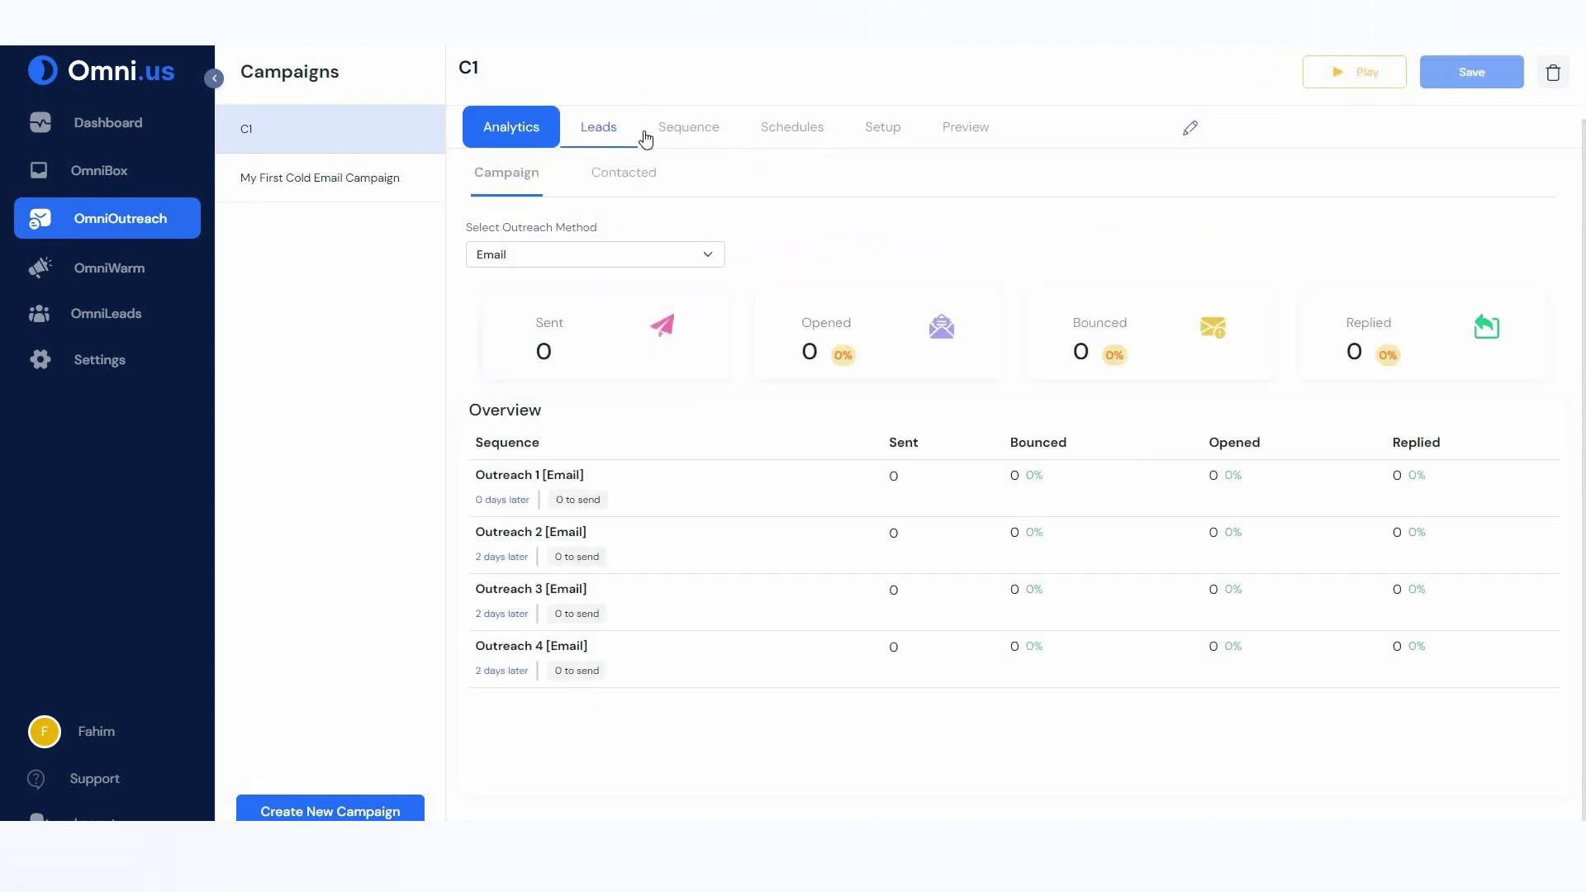
{"action": "left_click", "coordinate": [701, 139]}
{"action": "left_click", "coordinate": [798, 132]}
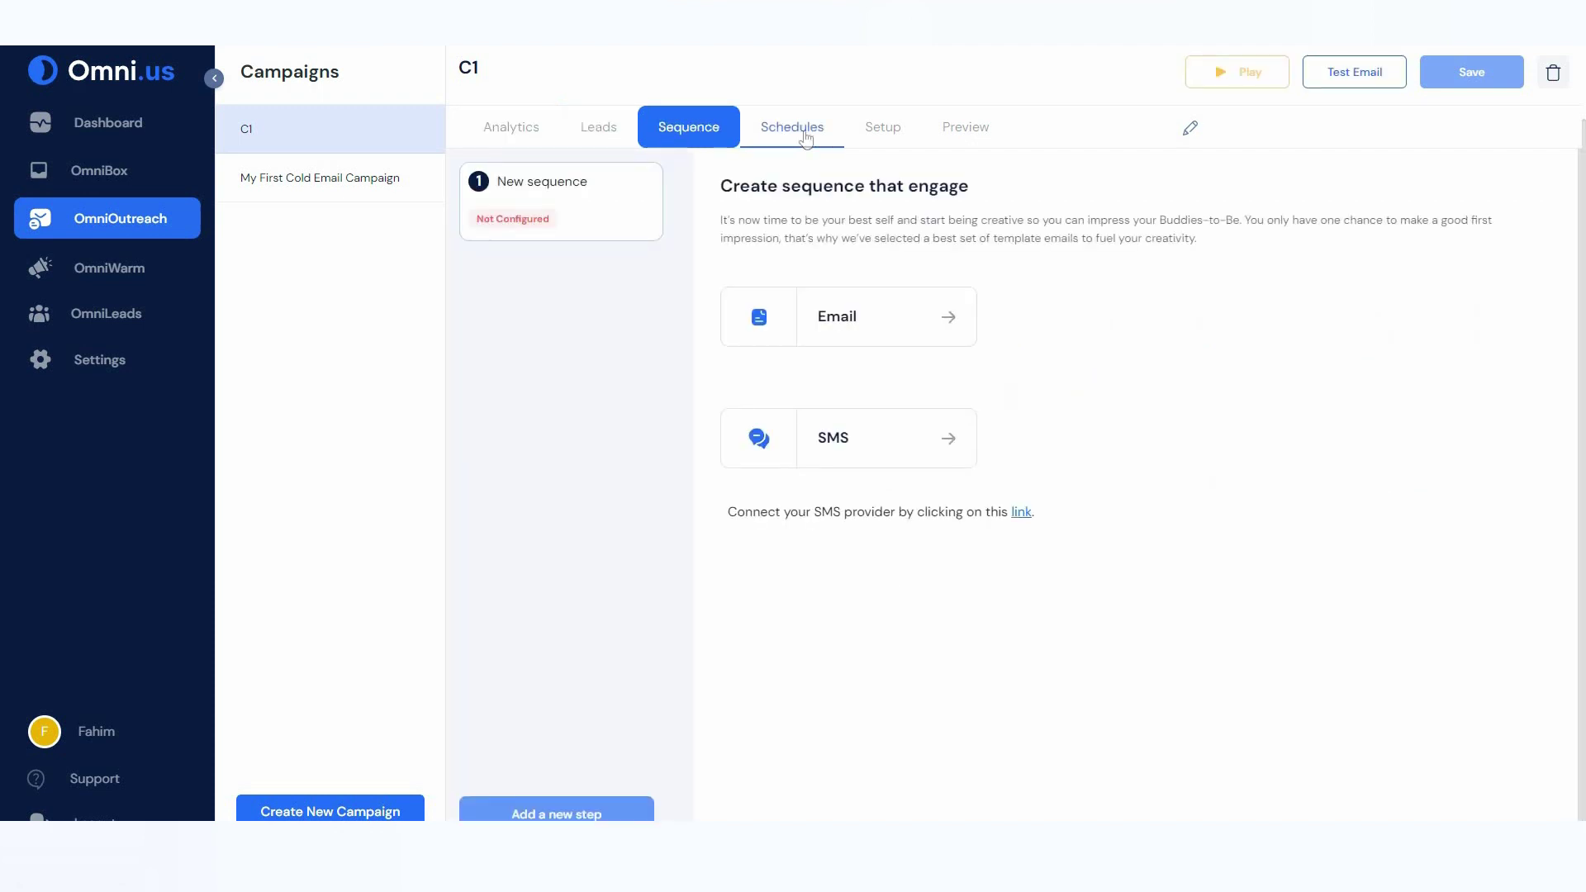
{"action": "left_click", "coordinate": [883, 128]}
{"action": "left_click", "coordinate": [968, 130]}
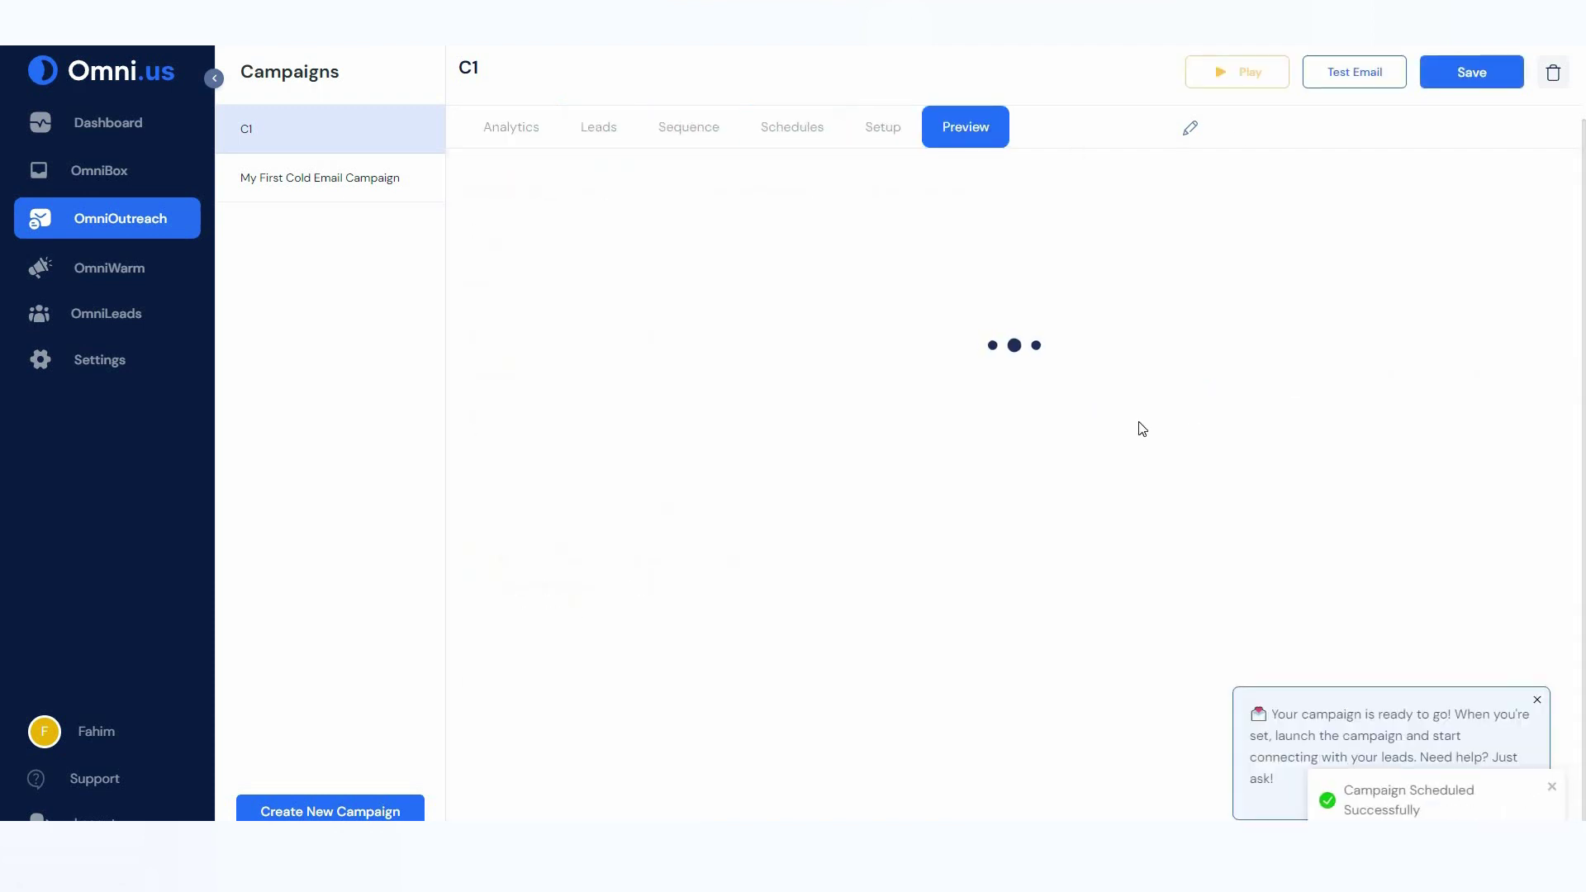
{"action": "left_click", "coordinate": [109, 273]}
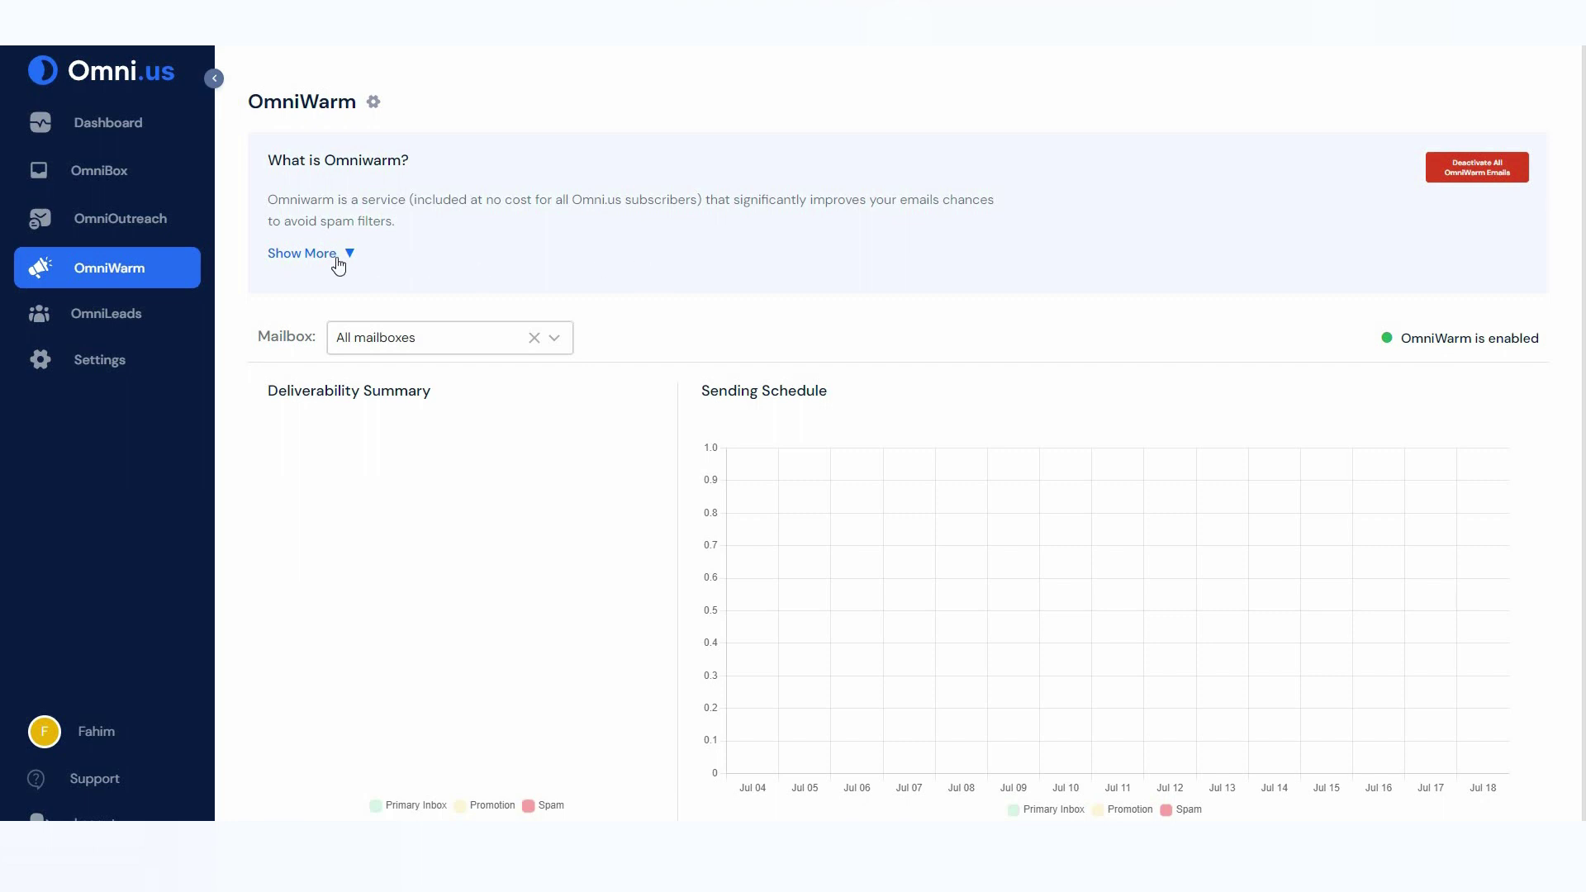
Step: Expand and read the 'What is Omniwarm?' description, then move to OmniLeads lead search
{"action": "left_click", "coordinate": [301, 253]}
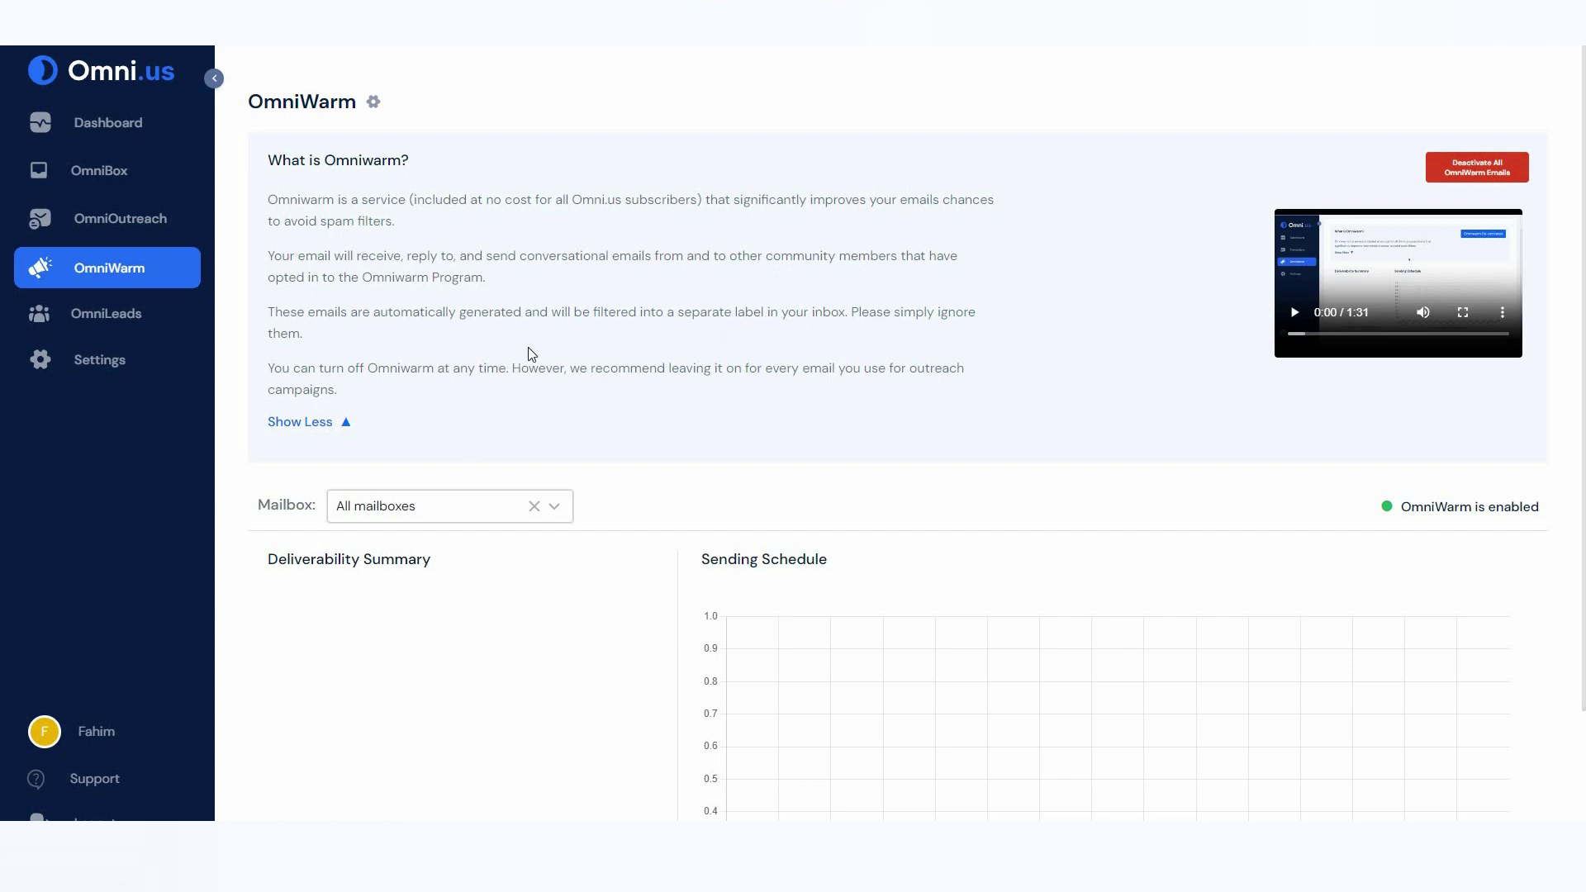
{"action": "scroll", "coordinate": [664, 449], "scroll_direction": "down", "scroll_amount": 1}
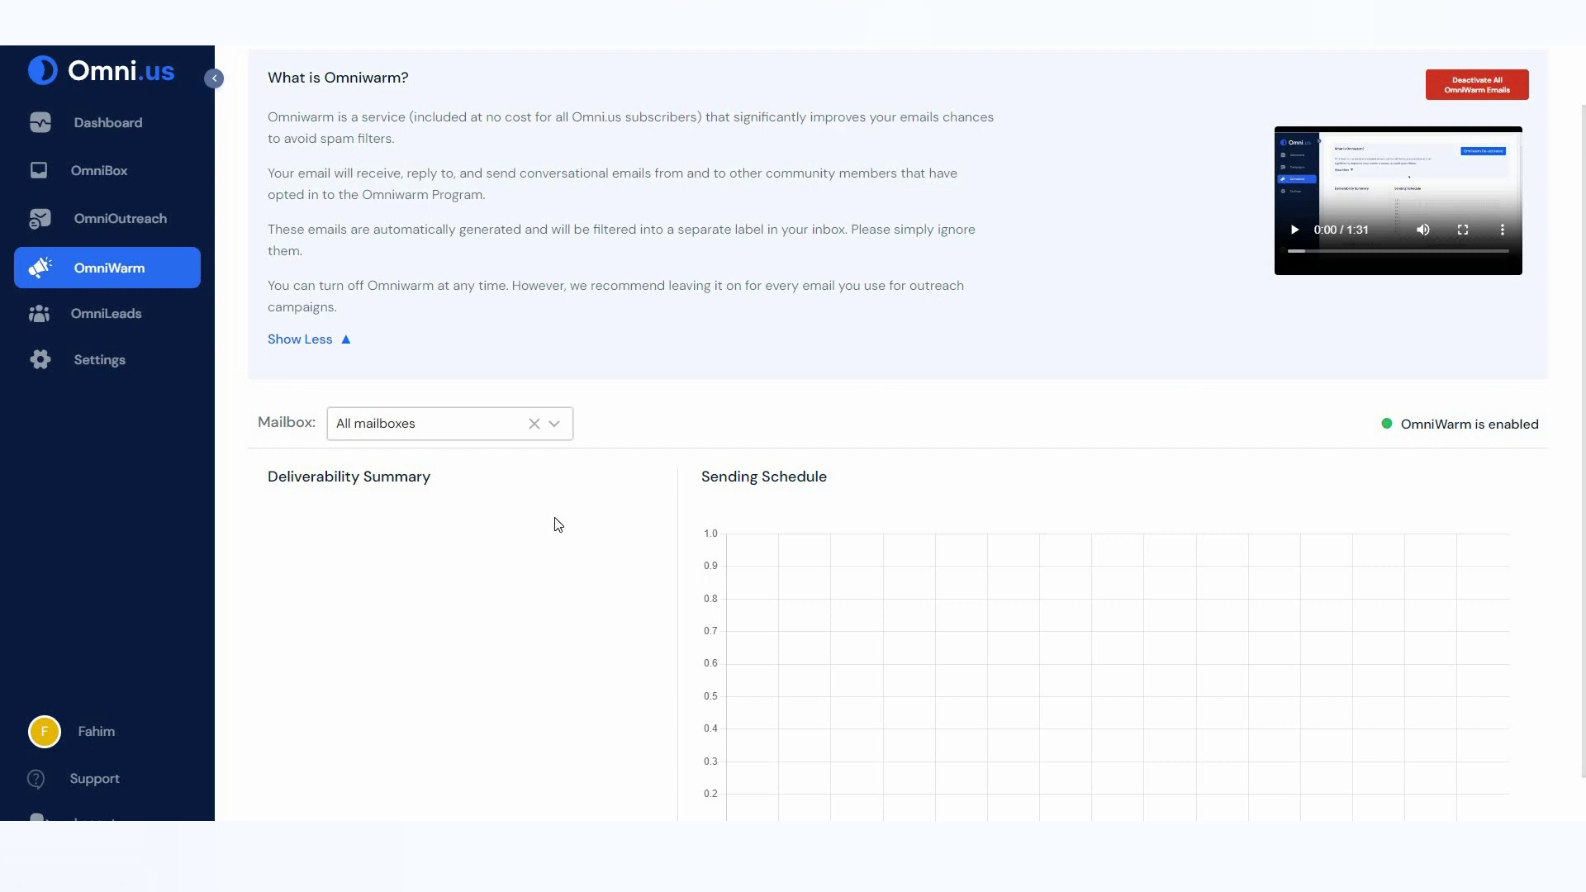
{"action": "scroll", "coordinate": [557, 524], "scroll_direction": "up", "scroll_amount": 1}
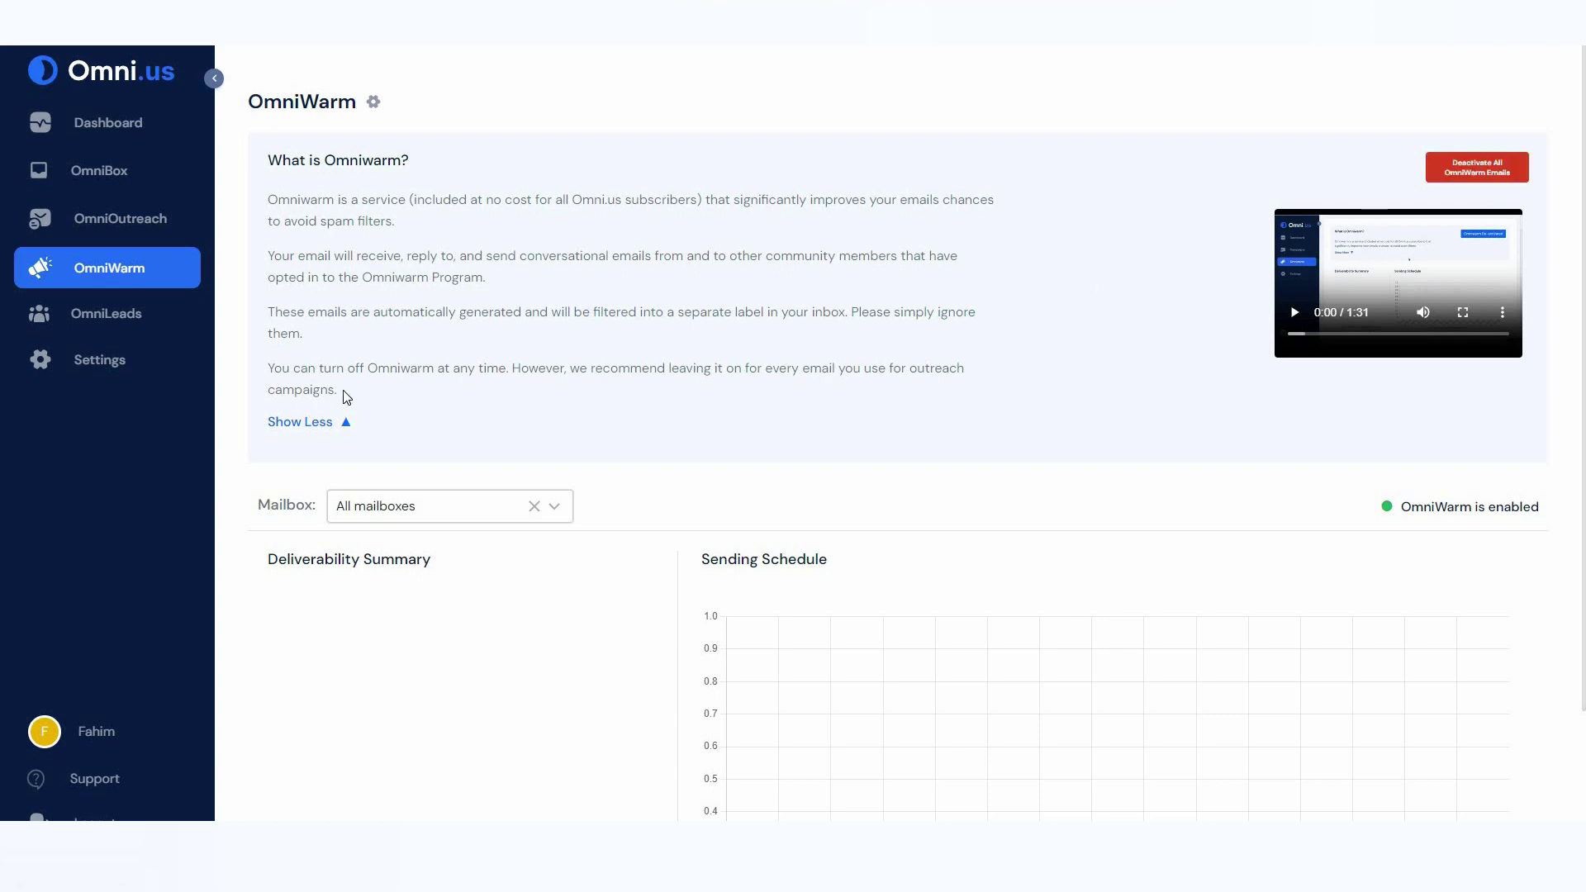
{"action": "left_click", "coordinate": [72, 323]}
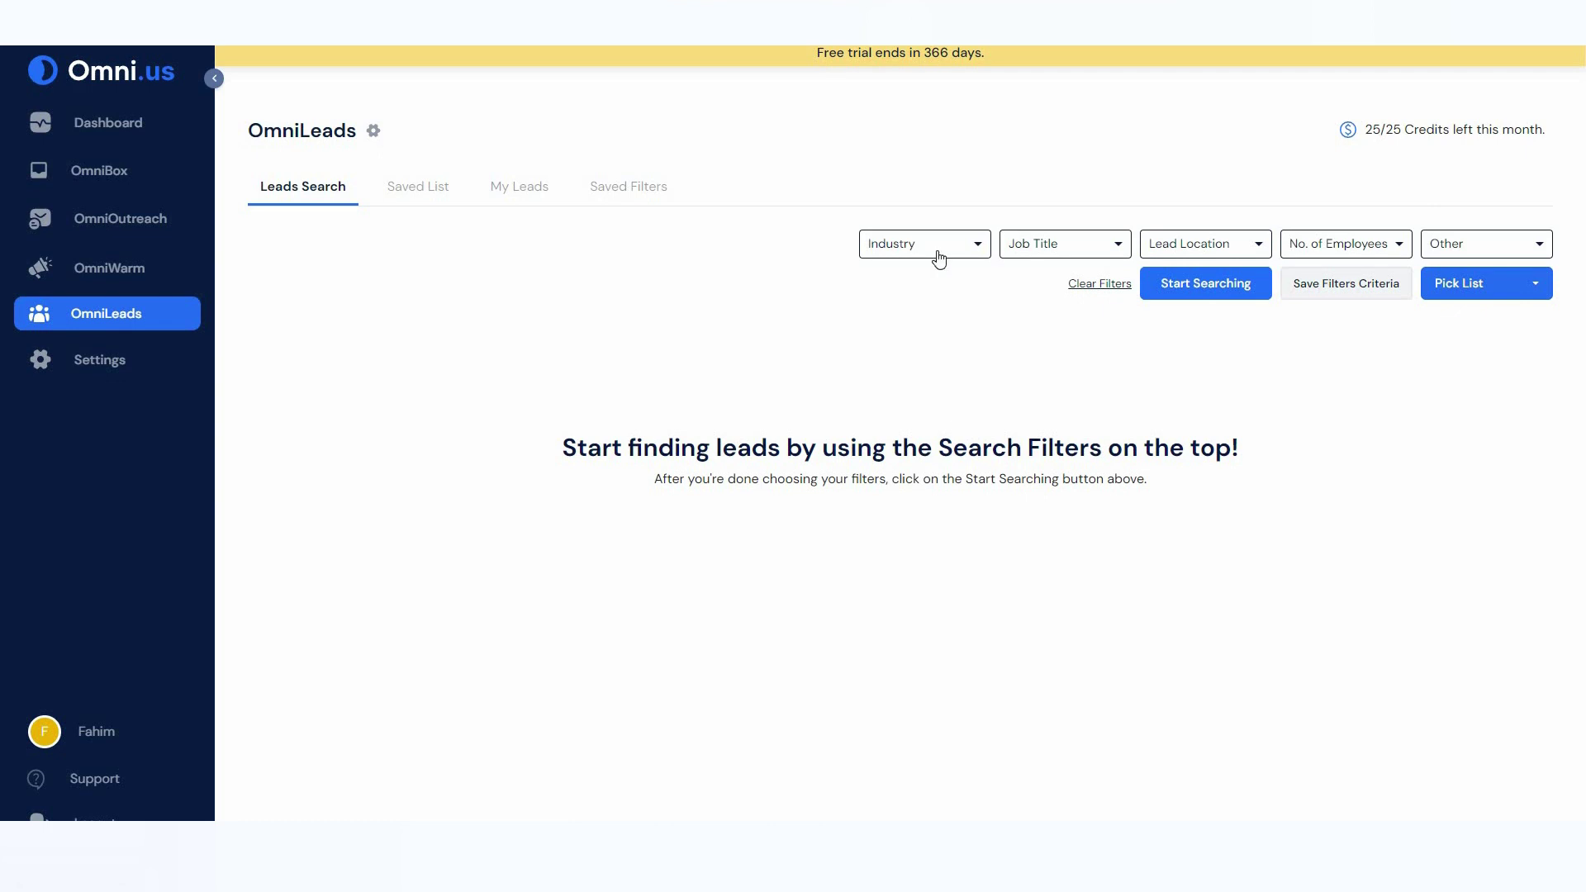
Step: Filter leads to the Accounting industry and Accounting job function, then run the search
{"action": "left_click", "coordinate": [886, 443]}
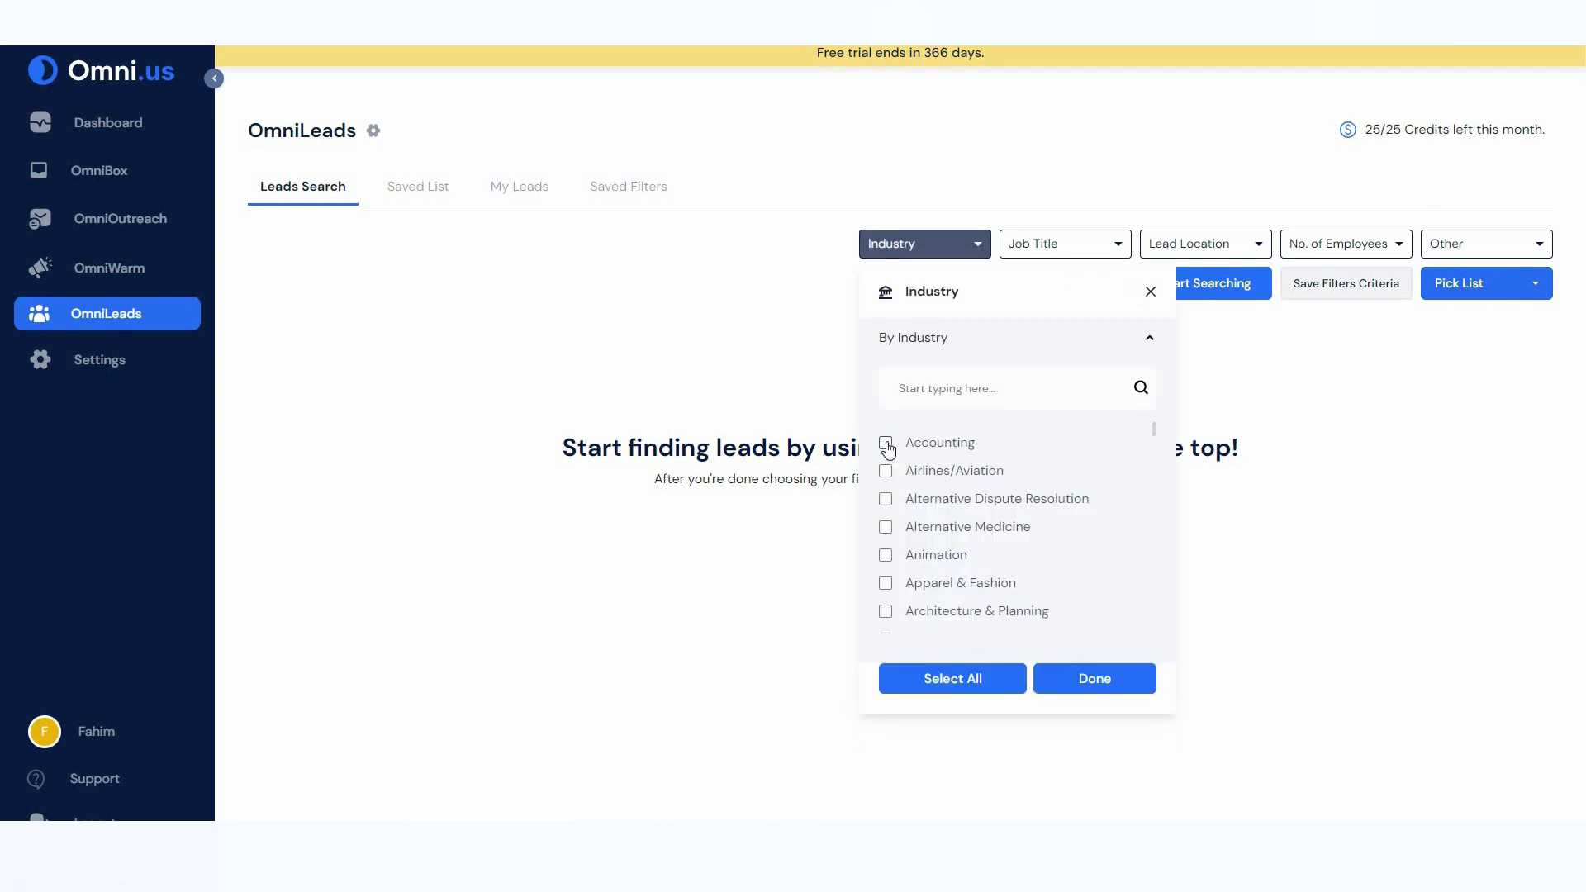
{"action": "left_click", "coordinate": [1074, 244]}
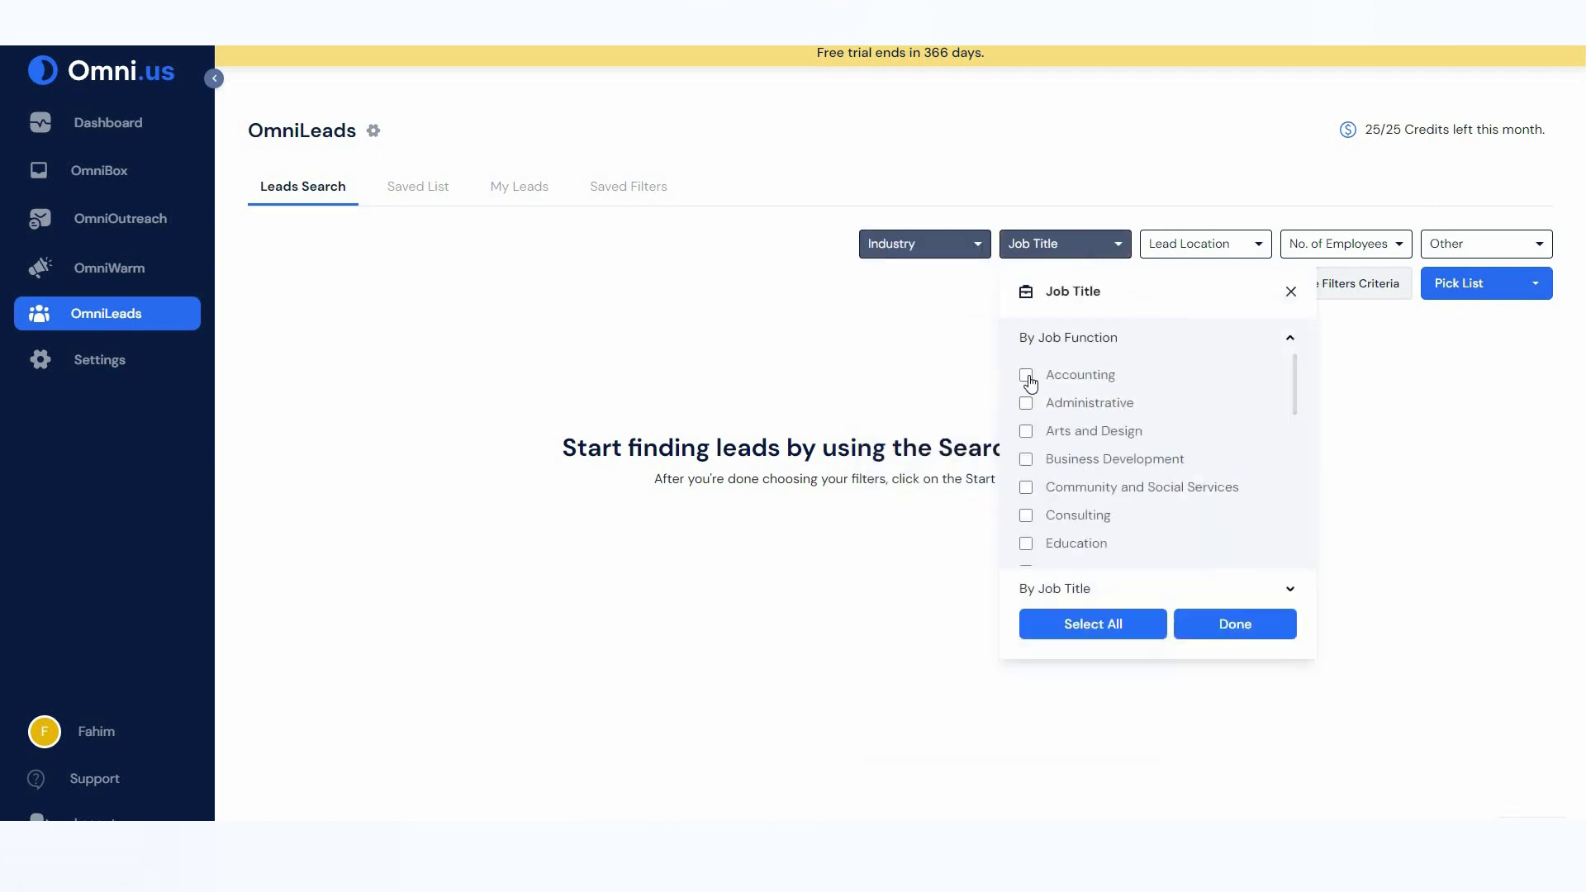
{"action": "left_click", "coordinate": [1027, 376]}
{"action": "left_click", "coordinate": [1234, 624]}
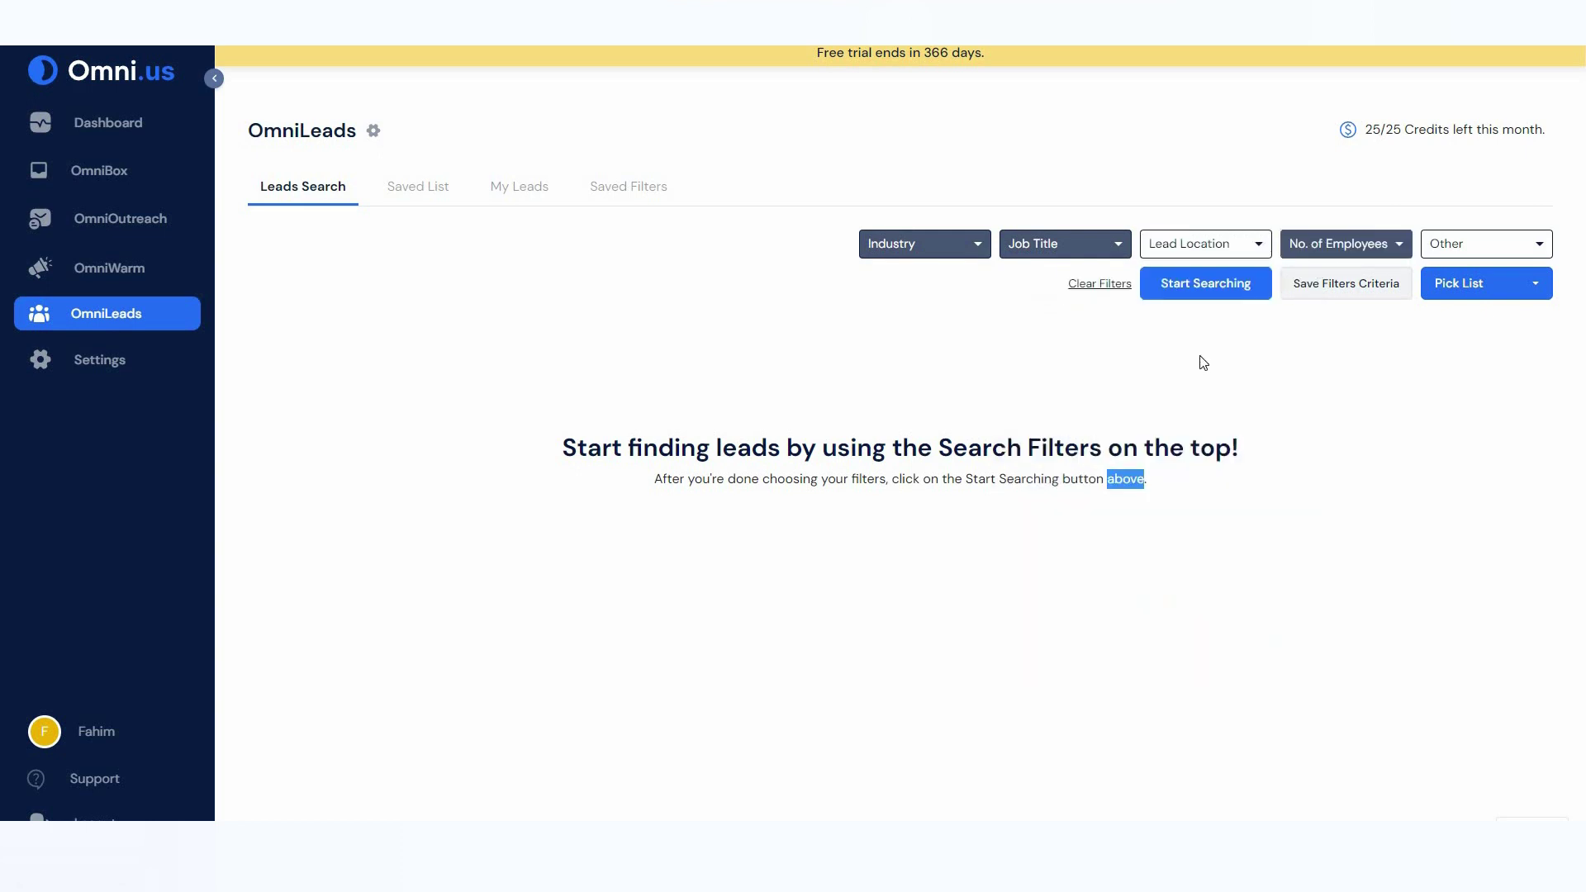
{"action": "left_click", "coordinate": [1209, 293]}
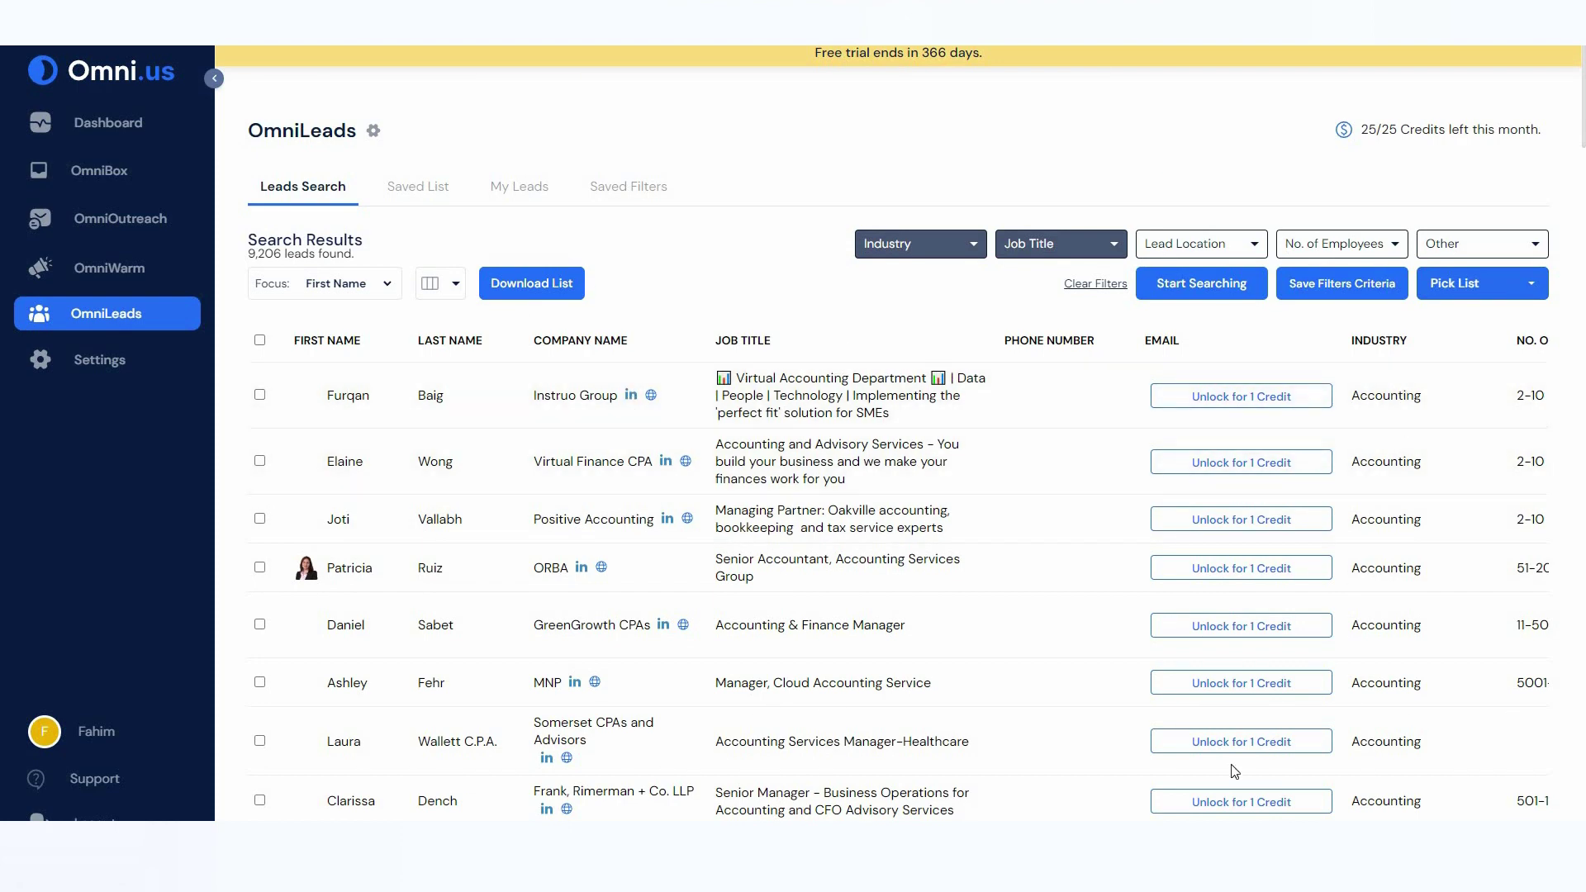
Step: Unlock the first lead's email for one credit, attempt a list download, then view Saved List
{"action": "scroll", "coordinate": [1234, 793], "scroll_direction": "right", "scroll_amount": 5}
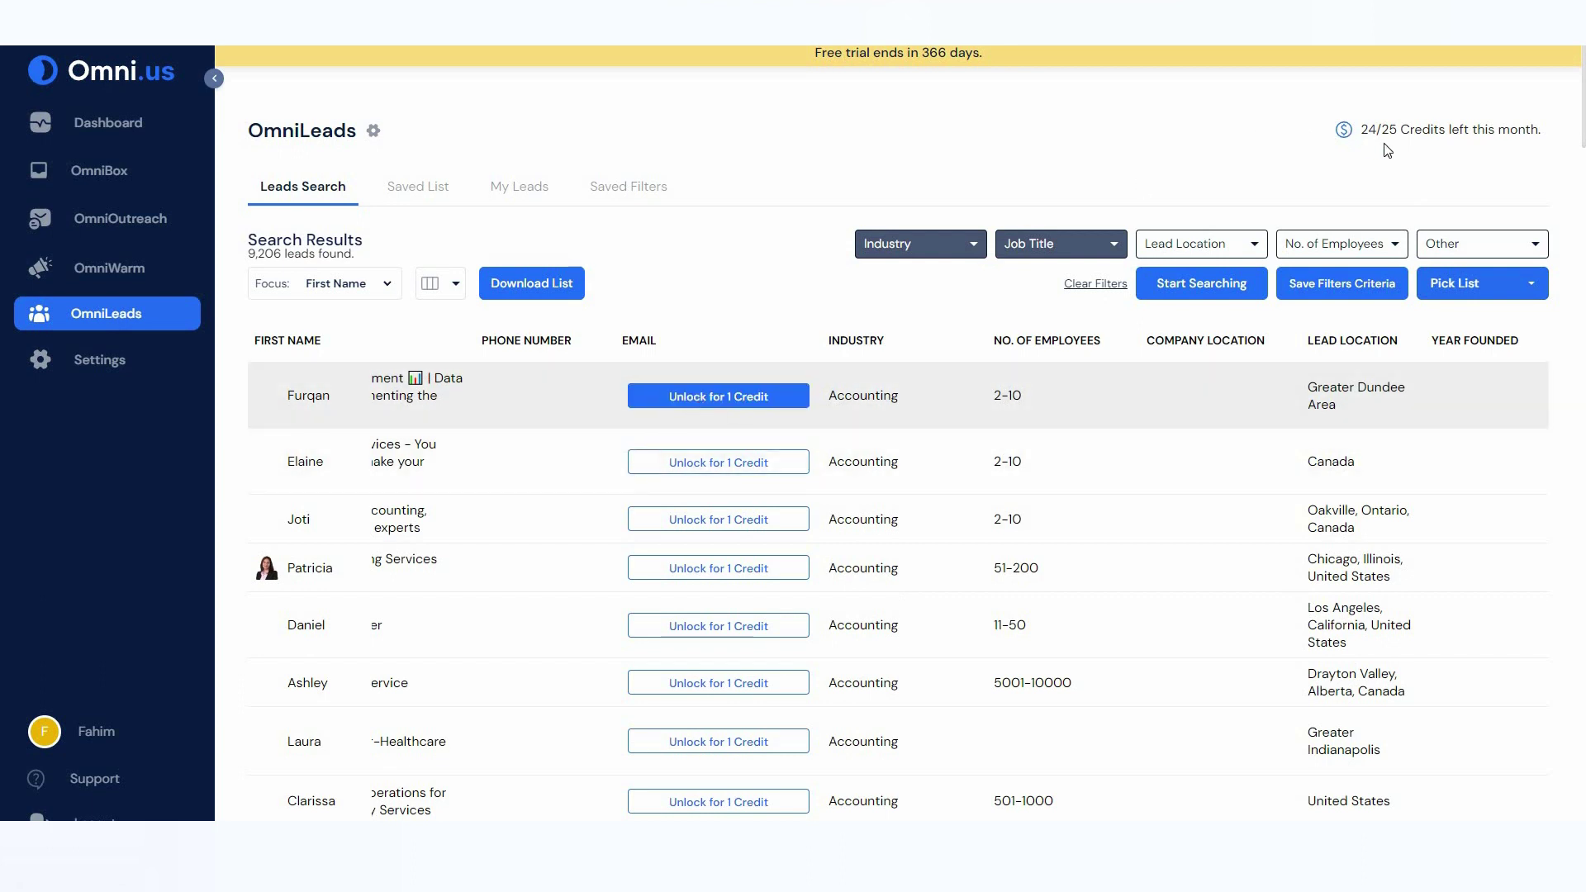
{"action": "left_click", "coordinate": [706, 396]}
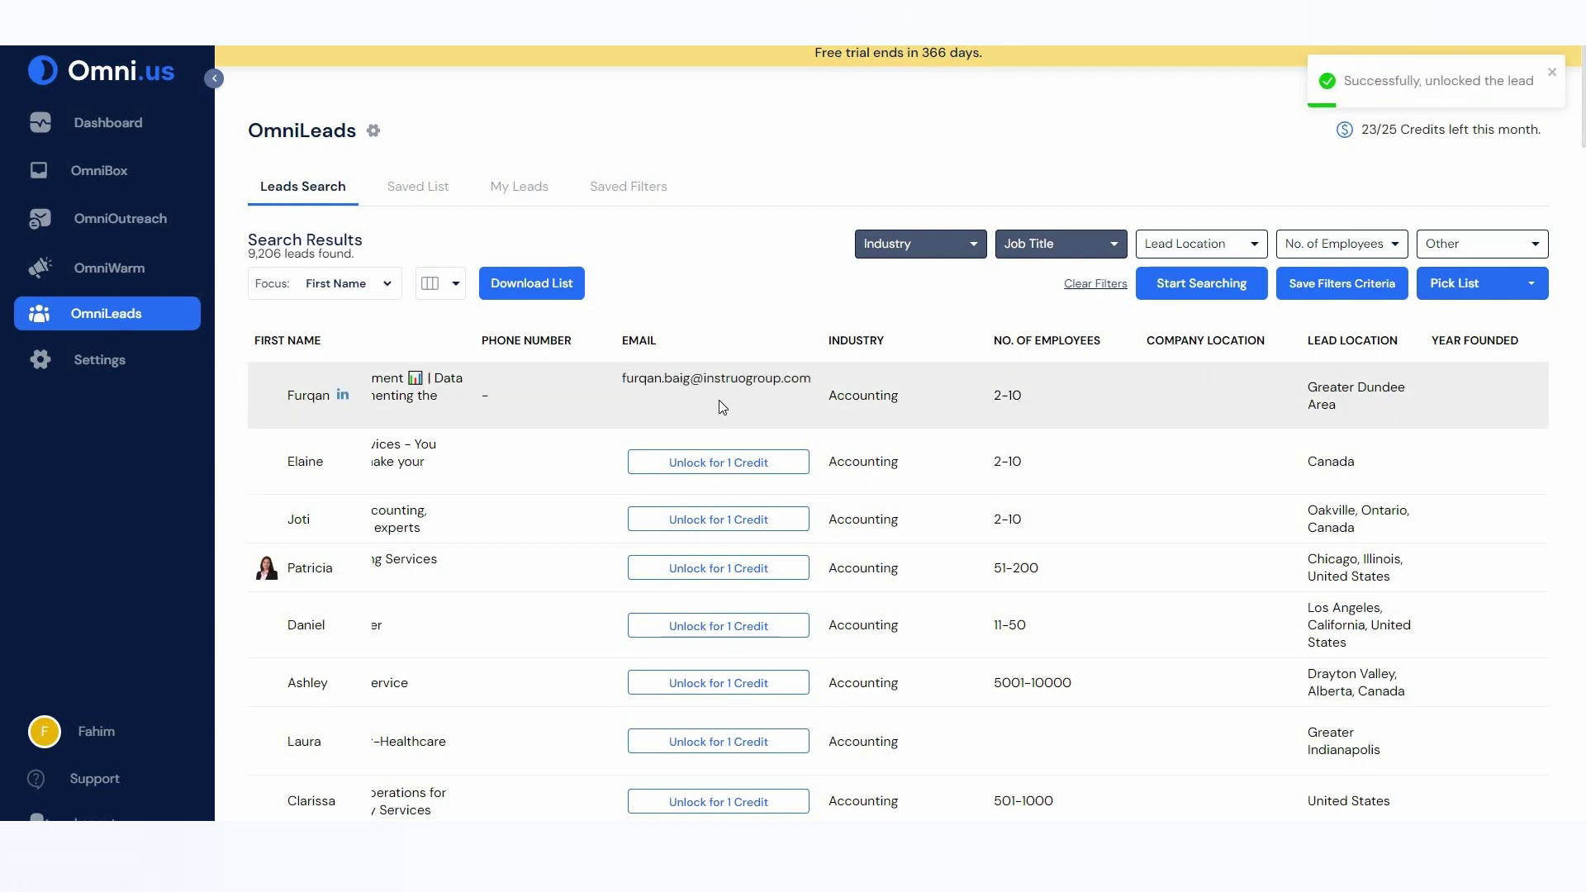
{"action": "left_click", "coordinate": [541, 295]}
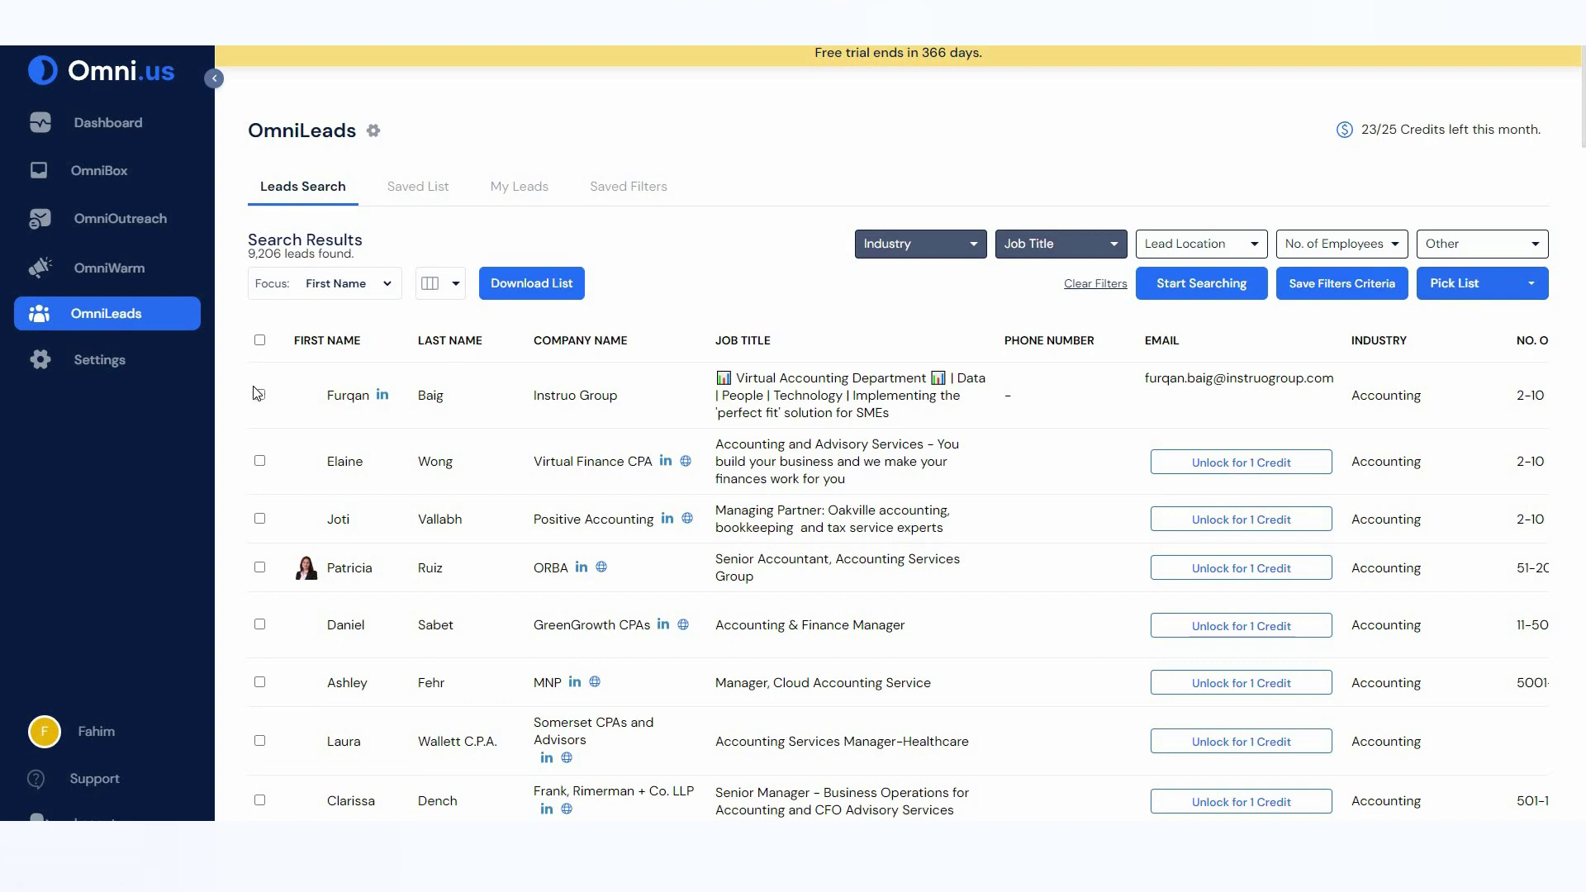
{"action": "left_click", "coordinate": [260, 395]}
{"action": "left_click", "coordinate": [418, 186]}
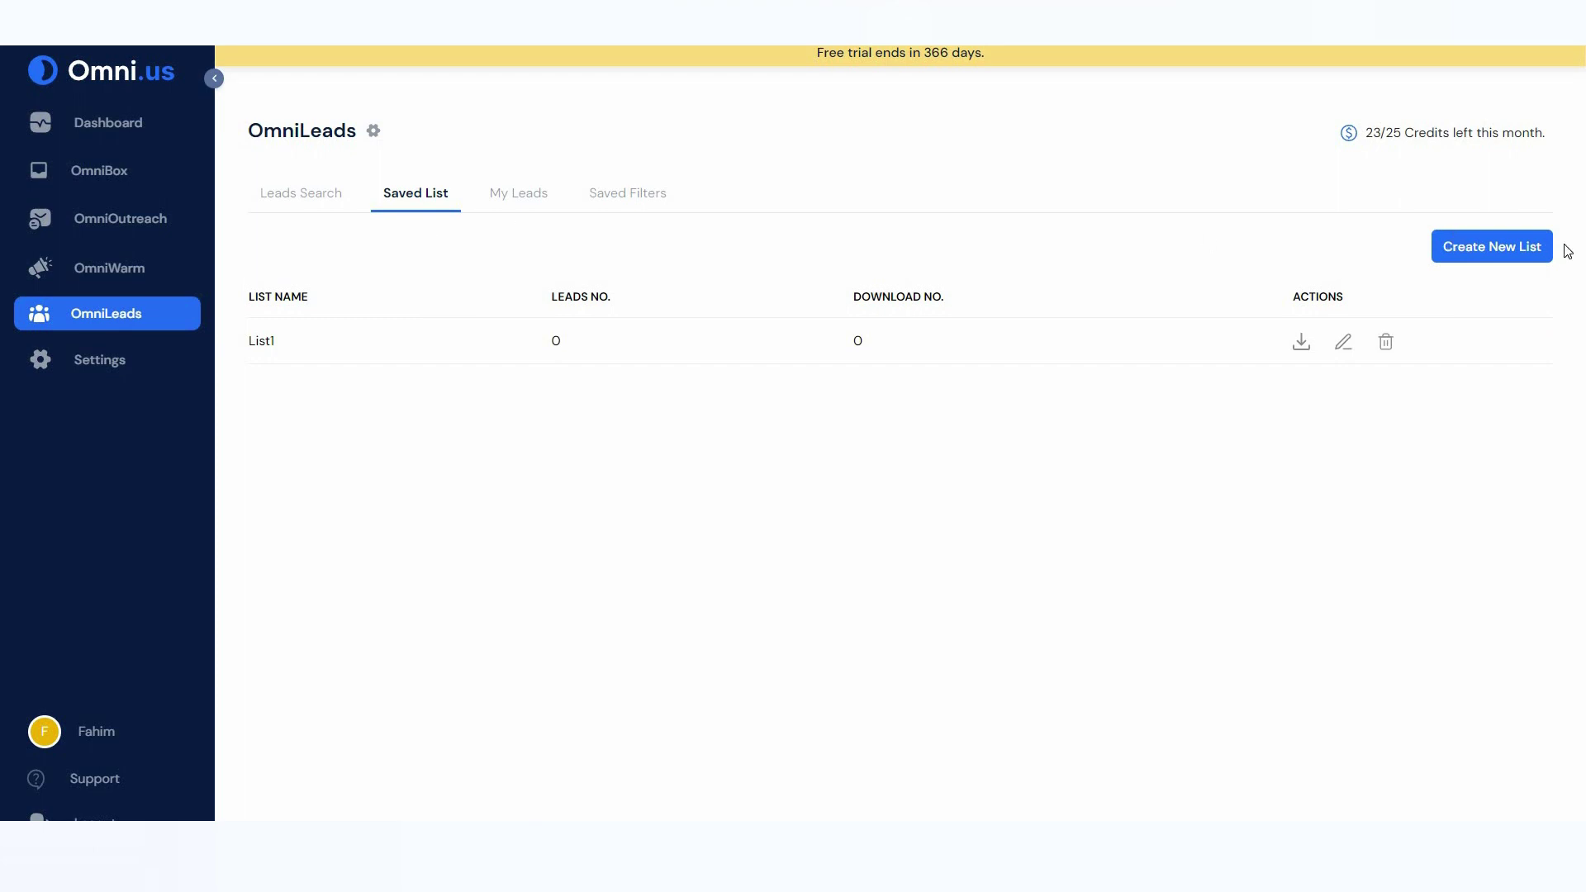
Step: Create a new saved list, then go to Settings and its outreach email section
{"action": "left_click", "coordinate": [1527, 256]}
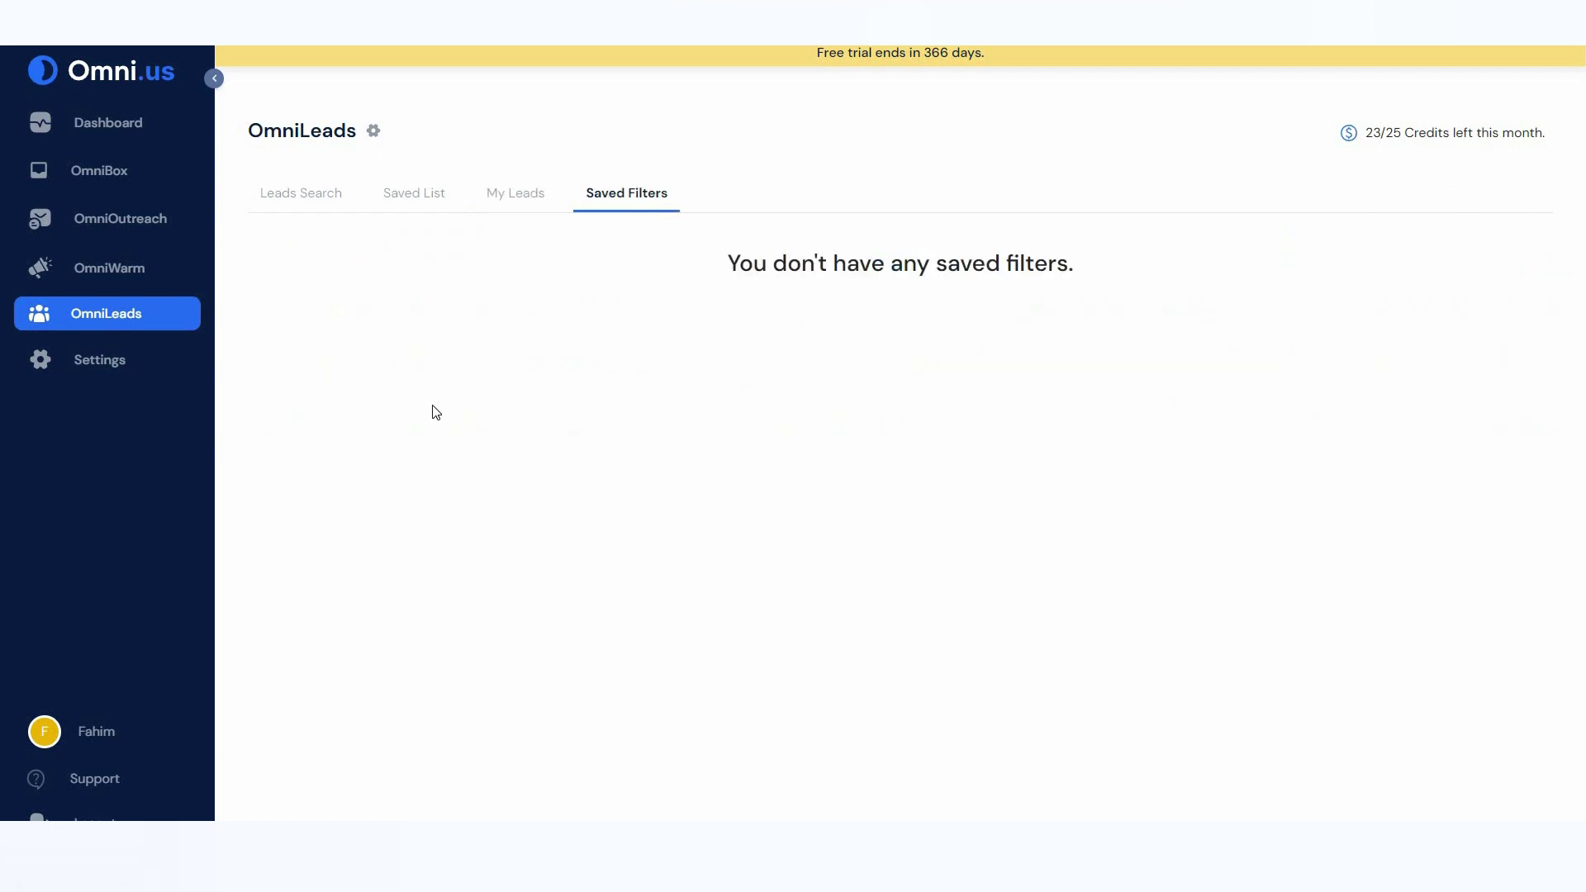
{"action": "left_click", "coordinate": [100, 365]}
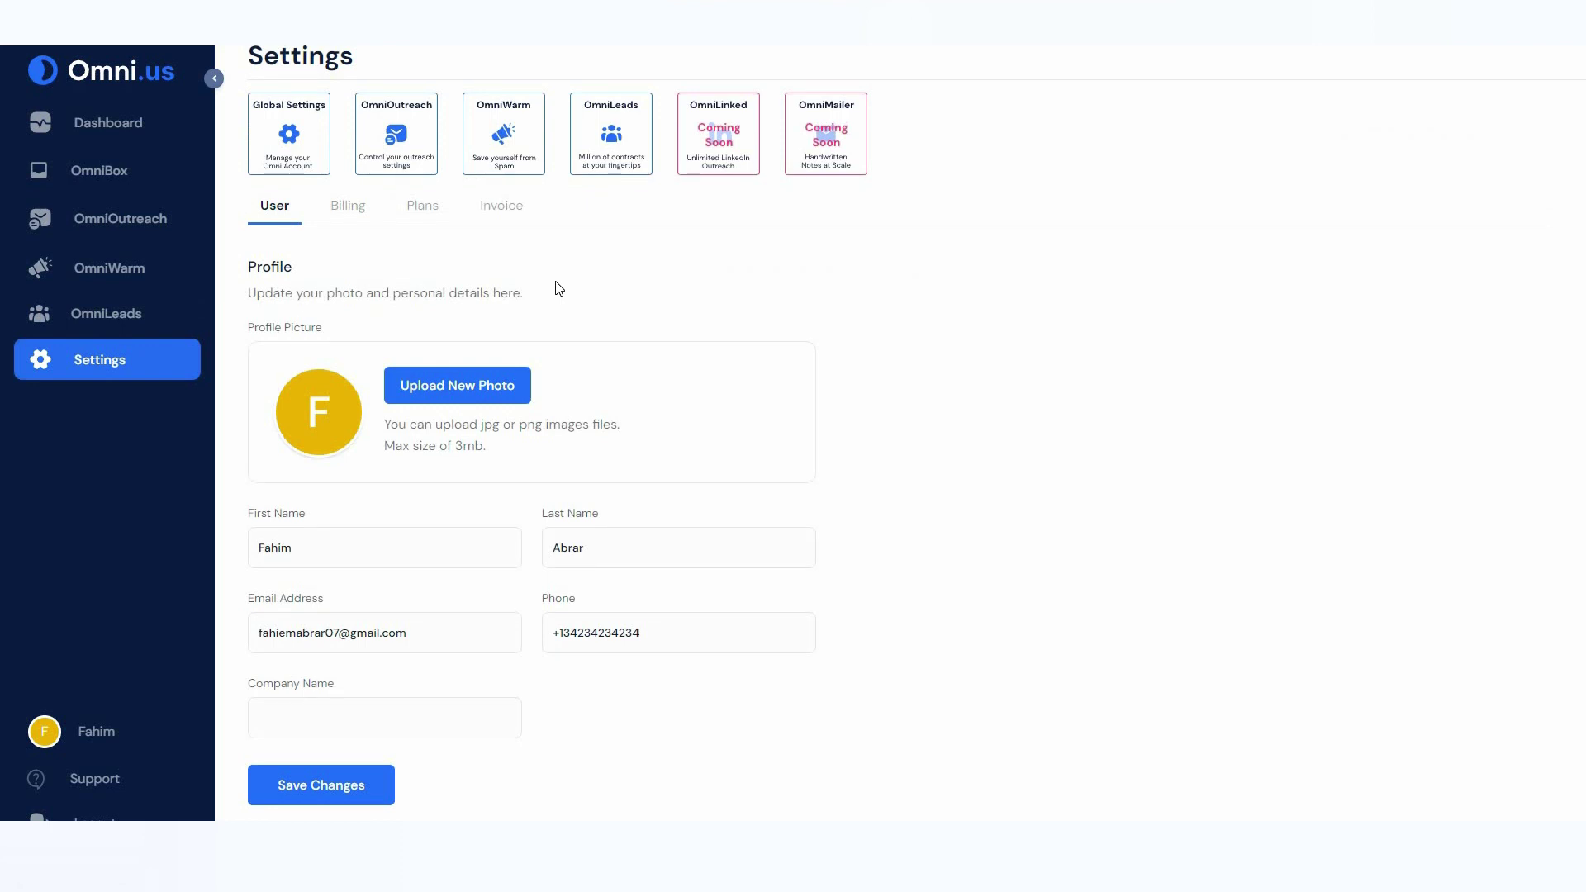
{"action": "left_click", "coordinate": [409, 142]}
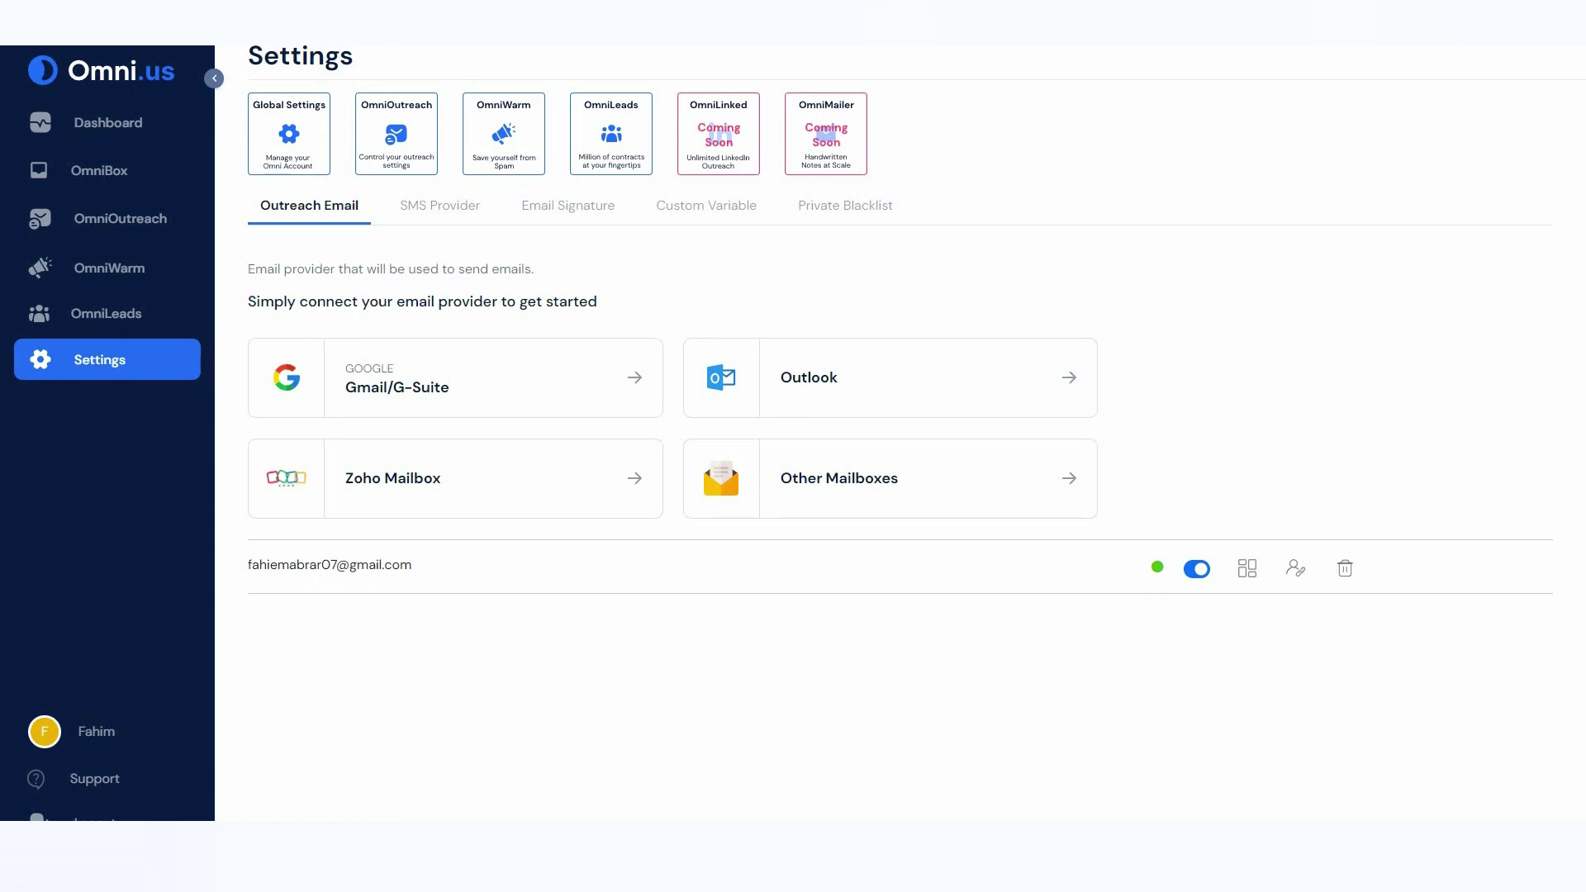
Step: Pick Gmail/G-Suite as the sending provider and scroll through its connection form
{"action": "left_click", "coordinate": [475, 398]}
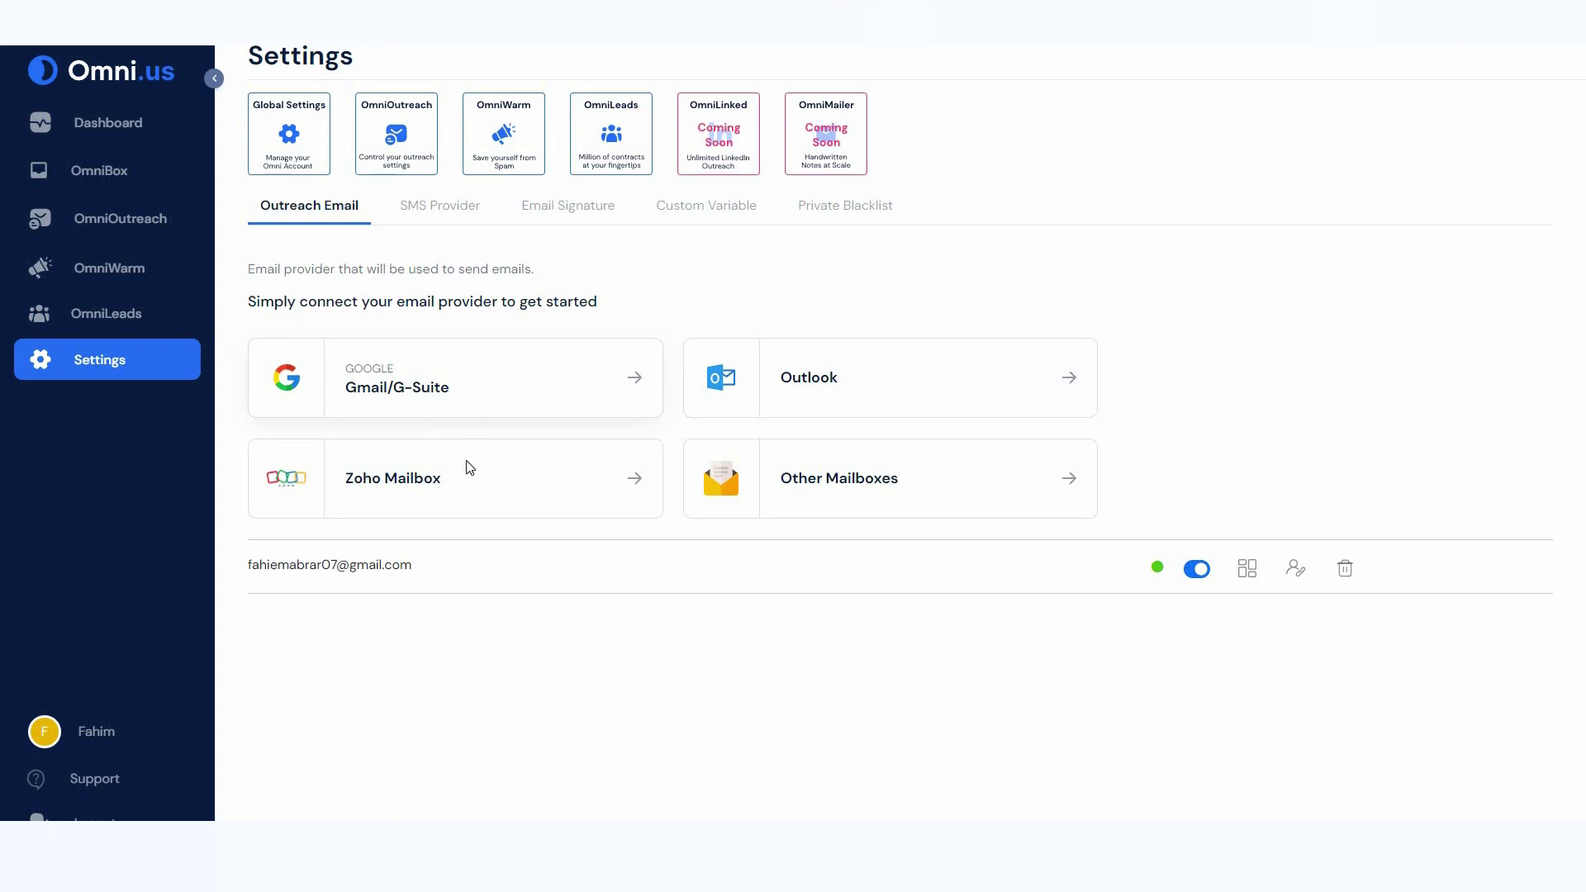
{"action": "scroll", "coordinate": [367, 607], "scroll_direction": "down", "scroll_amount": 1}
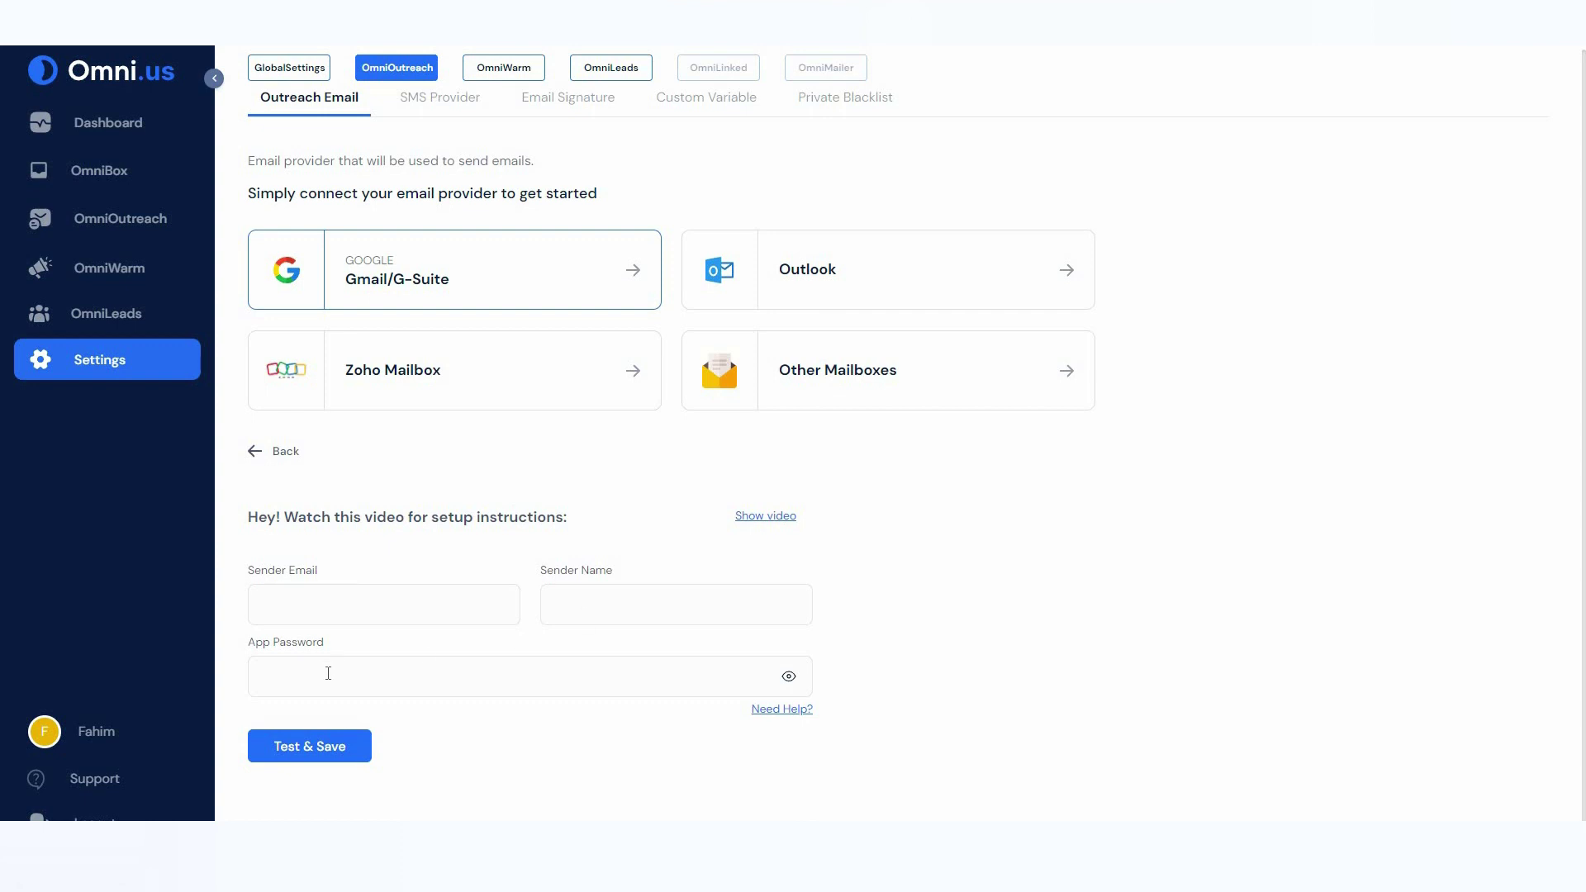
Step: Click into the Gmail form's App Password field, leaving it empty
{"action": "left_click", "coordinate": [395, 679]}
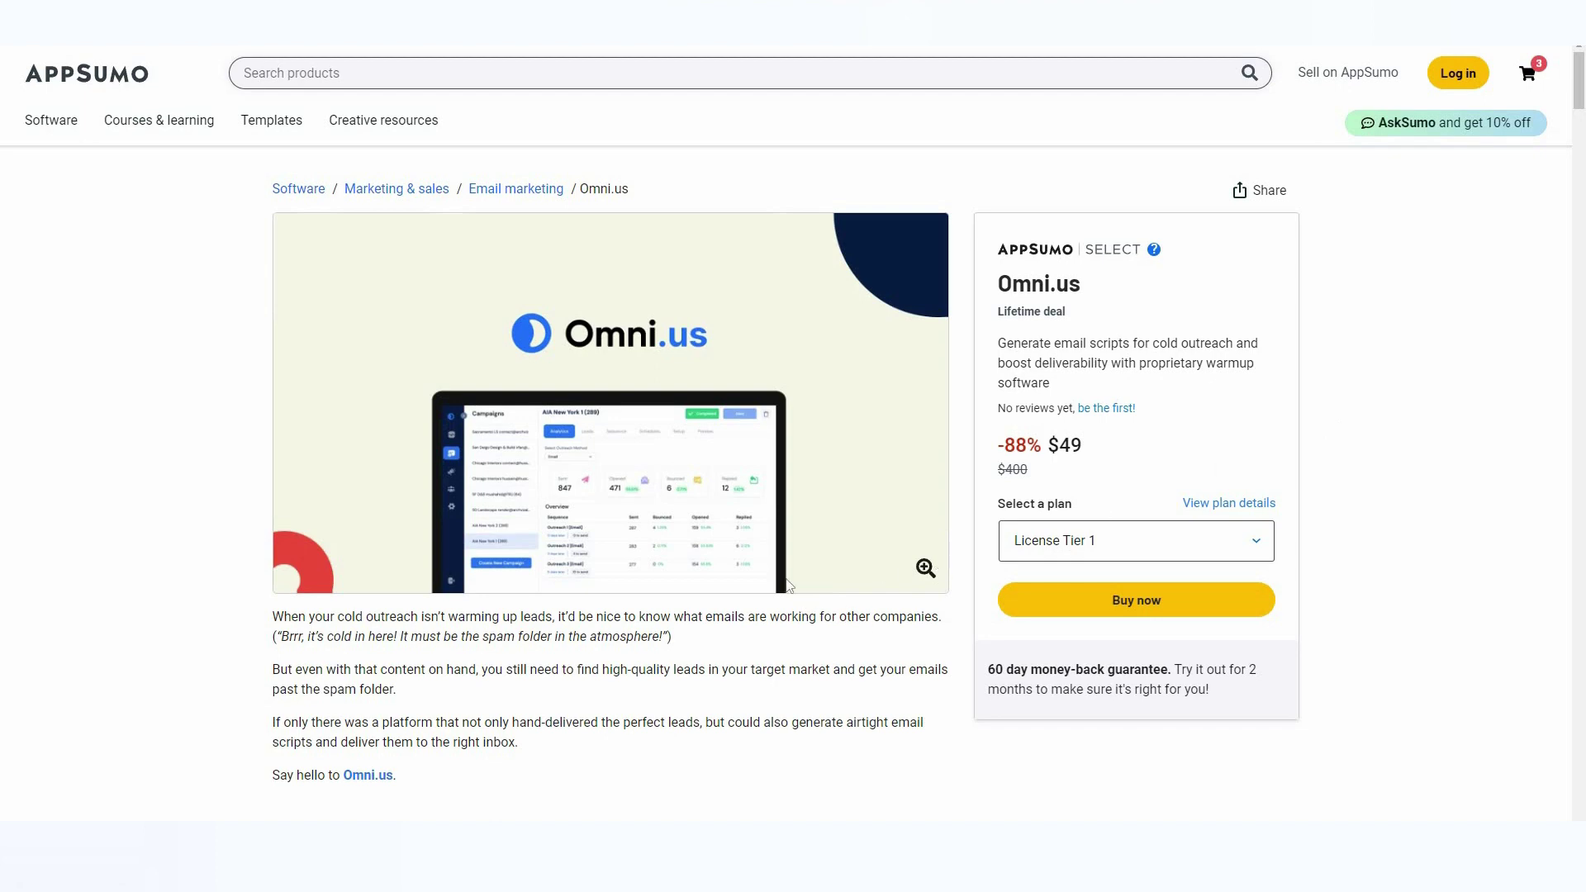
{"action": "scroll", "coordinate": [698, 564], "scroll_direction": "down", "scroll_amount": 4}
{"action": "scroll", "coordinate": [698, 564], "scroll_direction": "down", "scroll_amount": 20}
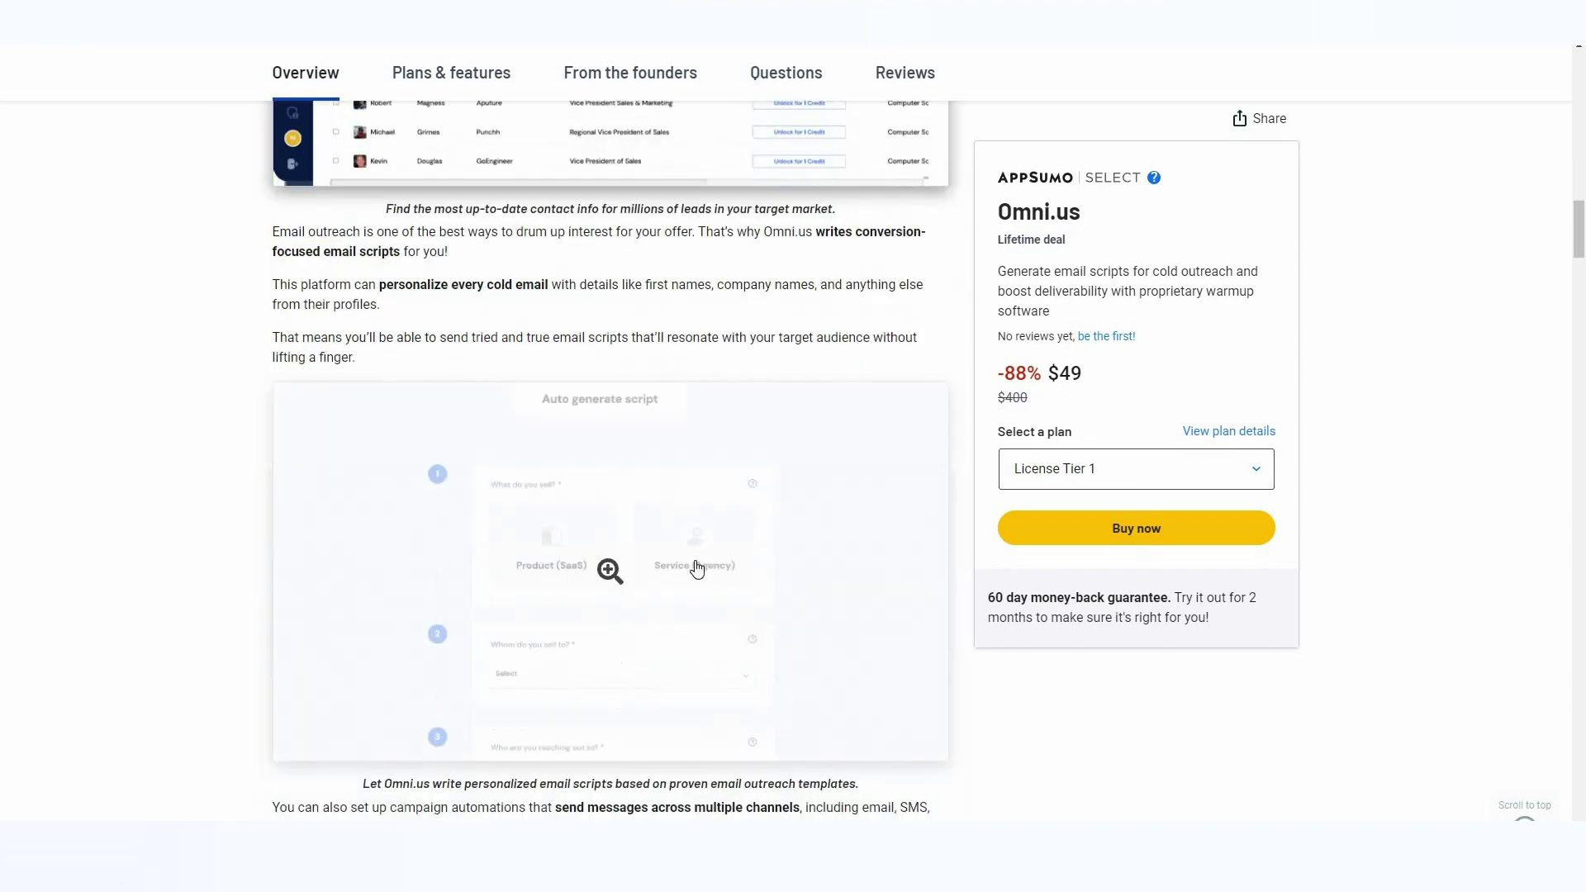
{"action": "scroll", "coordinate": [698, 570], "scroll_direction": "down", "scroll_amount": 20}
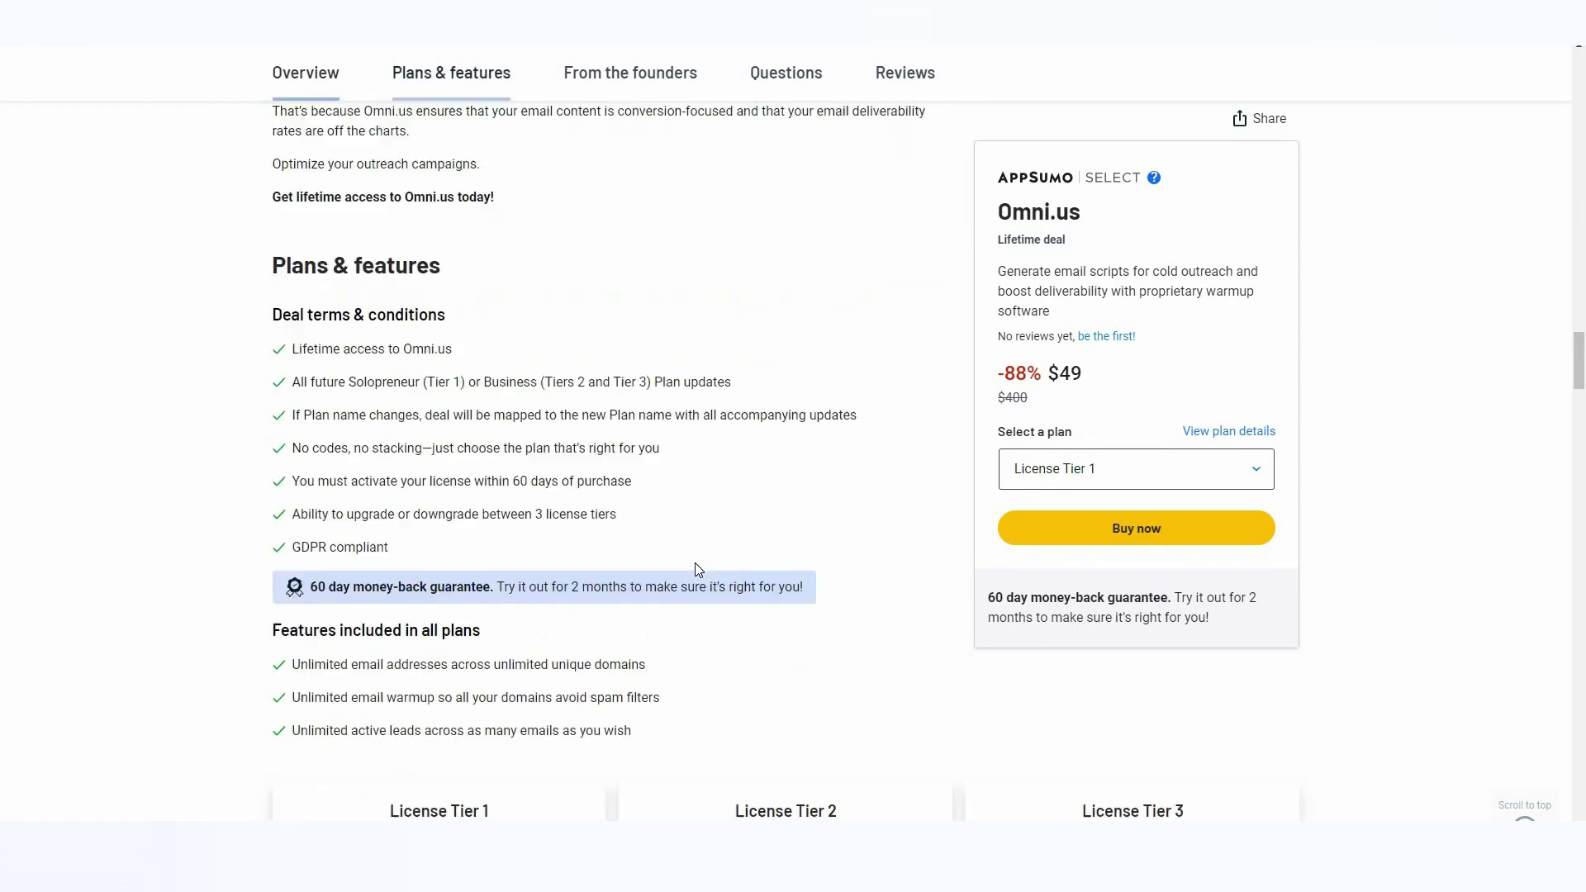
{"action": "scroll", "coordinate": [461, 332], "scroll_direction": "down", "scroll_amount": 3}
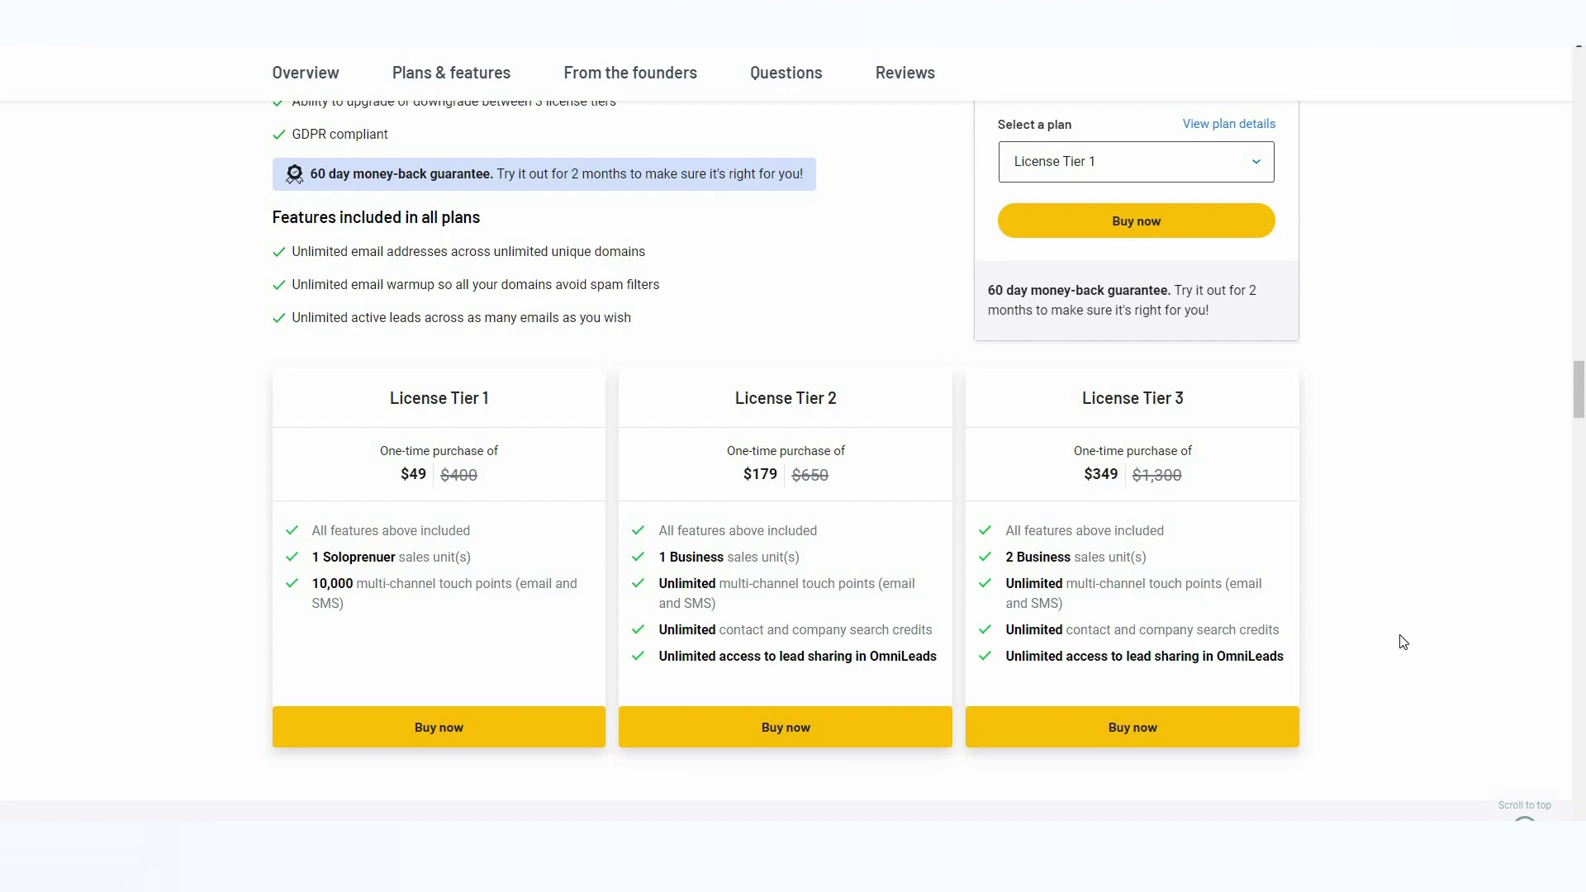
{"action": "scroll", "coordinate": [1403, 642], "scroll_direction": "up", "scroll_amount": 8}
{"action": "scroll", "coordinate": [1403, 642], "scroll_direction": "up", "scroll_amount": 15}
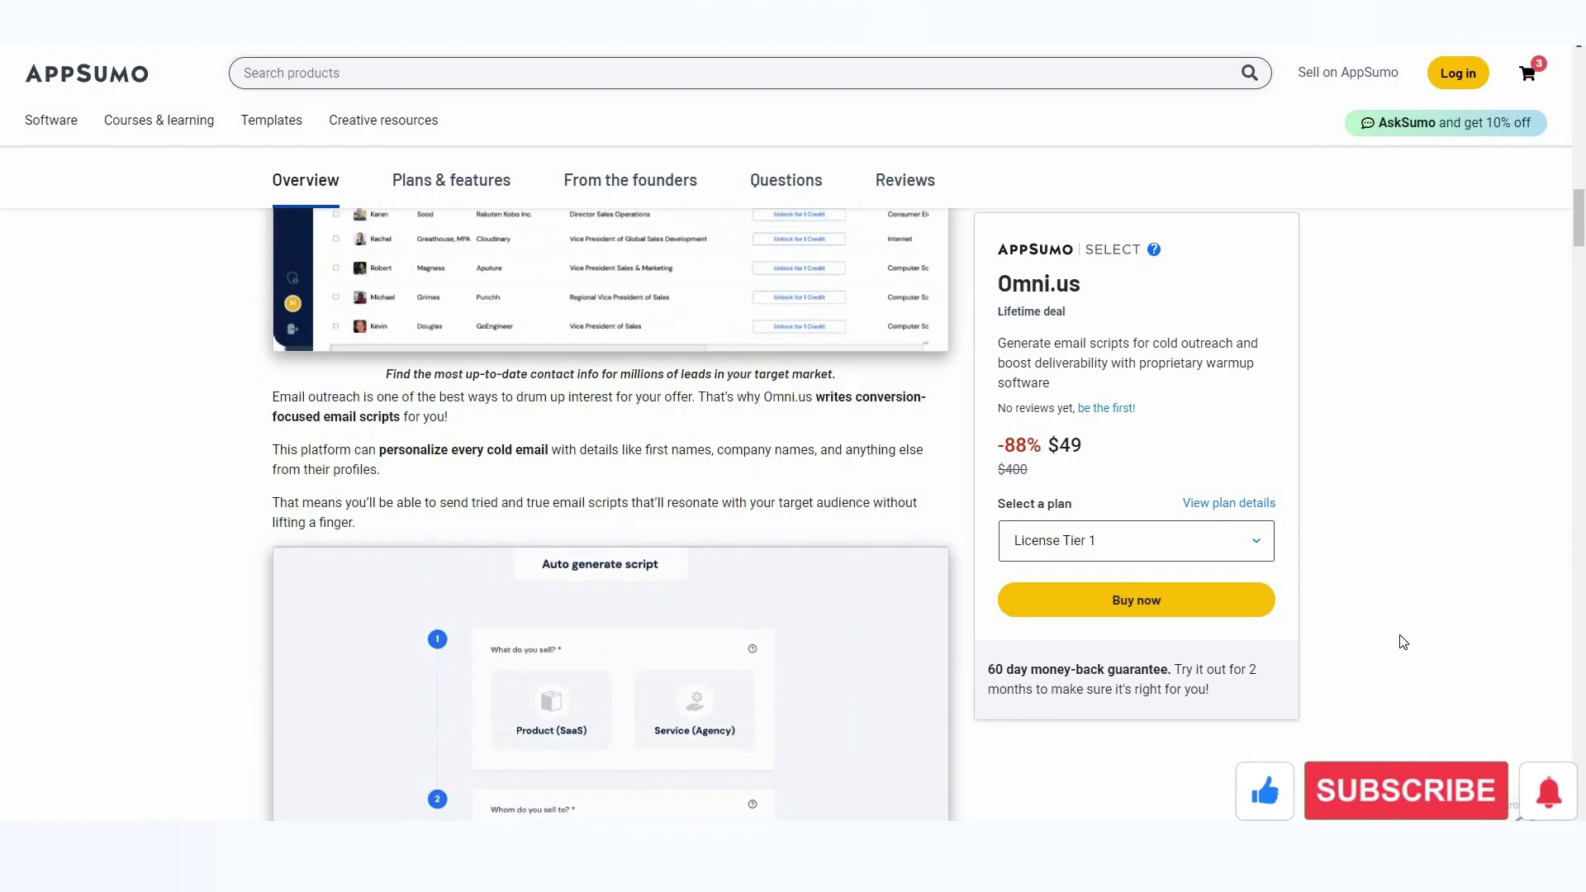
{"action": "scroll", "coordinate": [1403, 642], "scroll_direction": "up", "scroll_amount": 10}
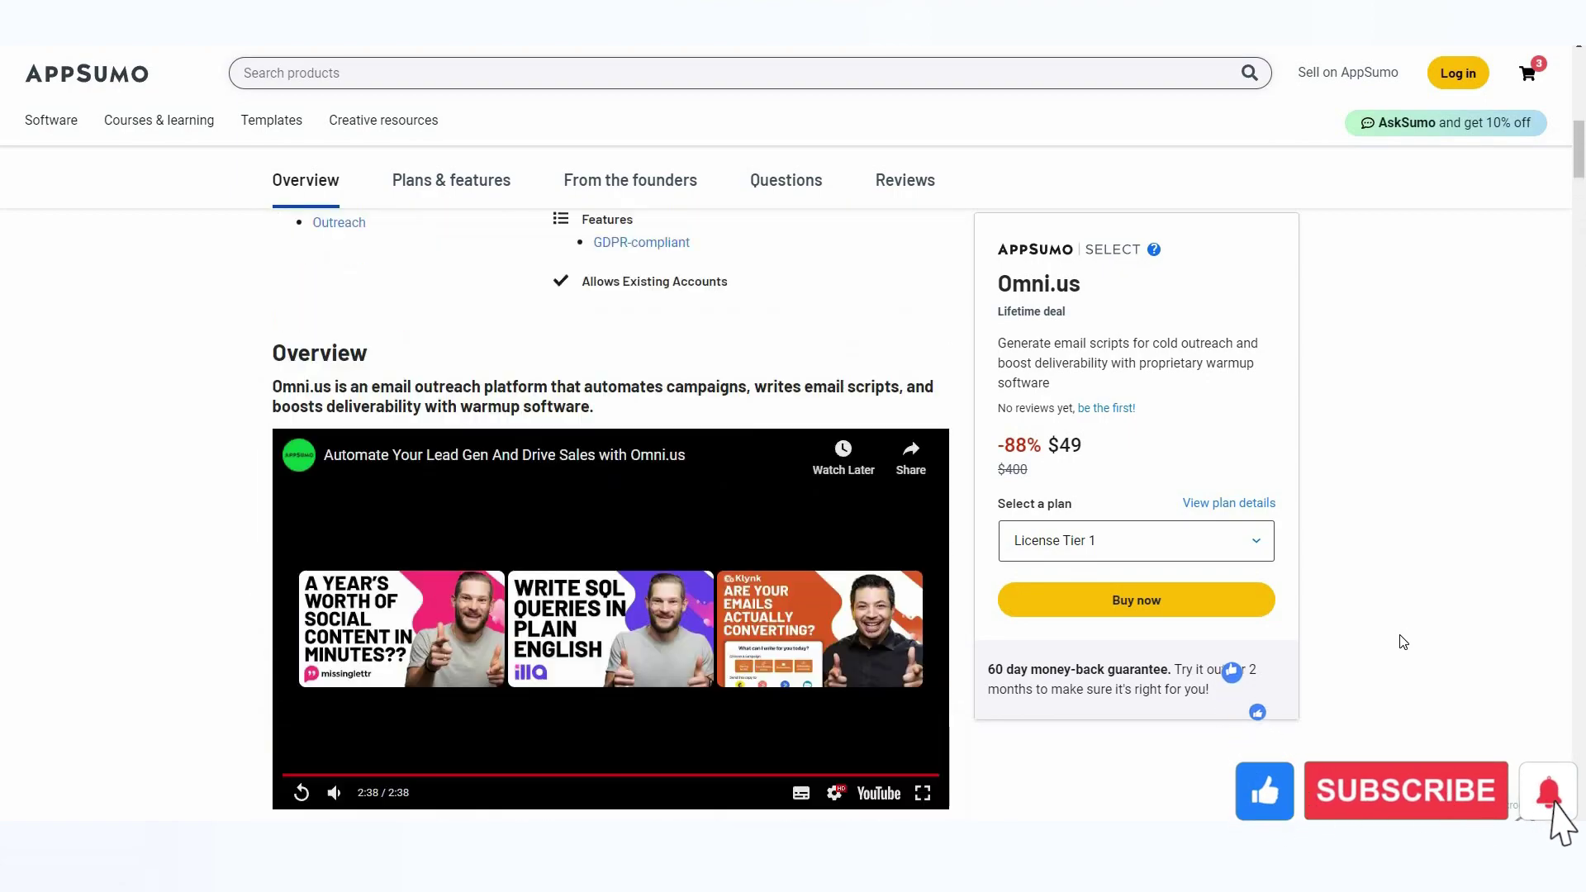